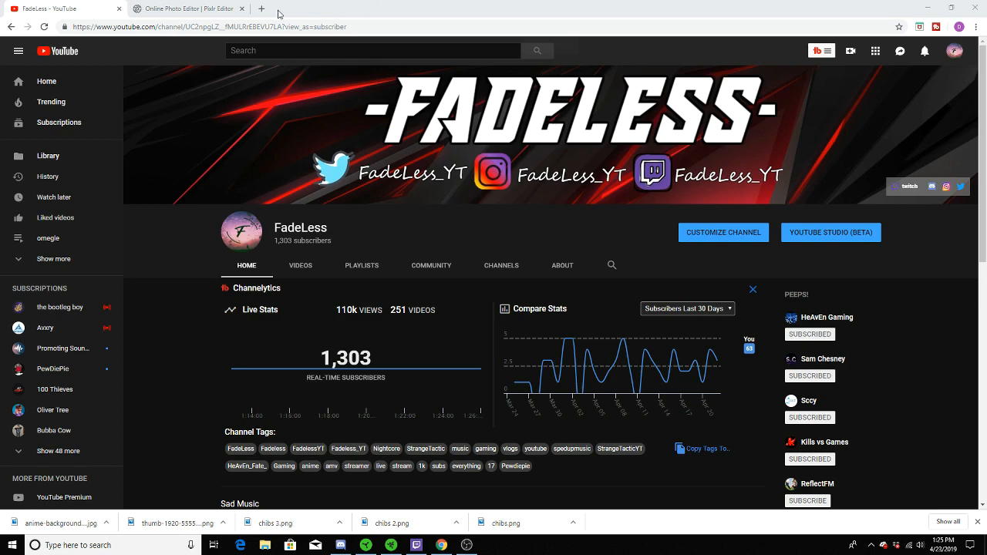
In the Pixlr Editor tab, create a new transparent image 2560 pixels wide and 1440 pixels high
{"action": "left_click", "coordinate": [185, 9]}
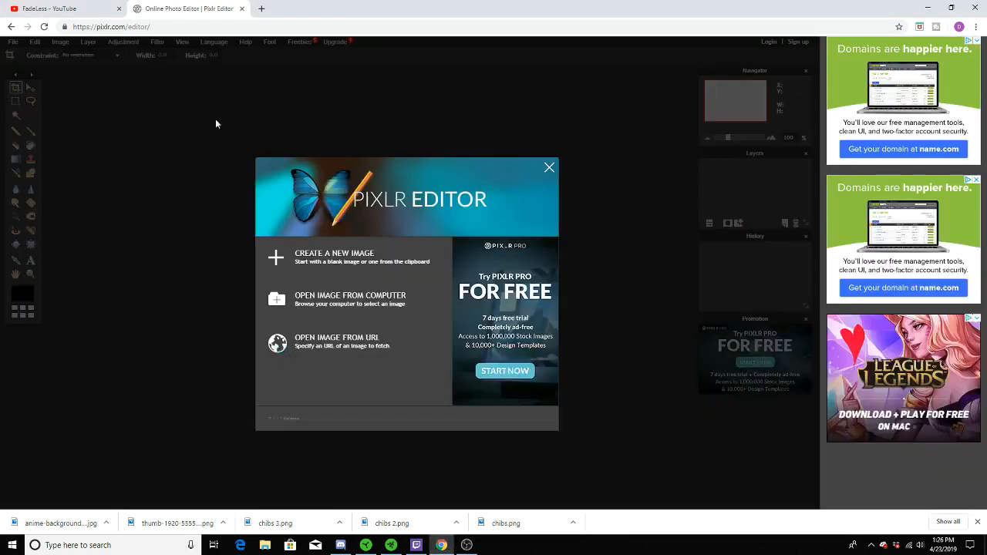
{"action": "left_click", "coordinate": [351, 260]}
{"action": "left_click_drag", "start_coordinate": [372, 283], "coordinate": [346, 293]}
{"action": "type", "text": "256"}
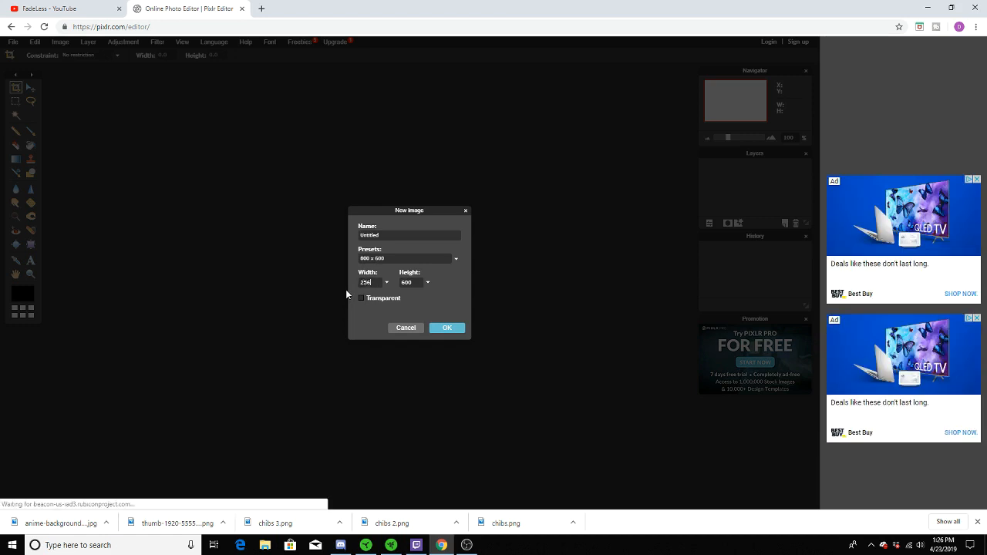
{"action": "type", "text": "0"}
{"action": "type", "text": "1440"}
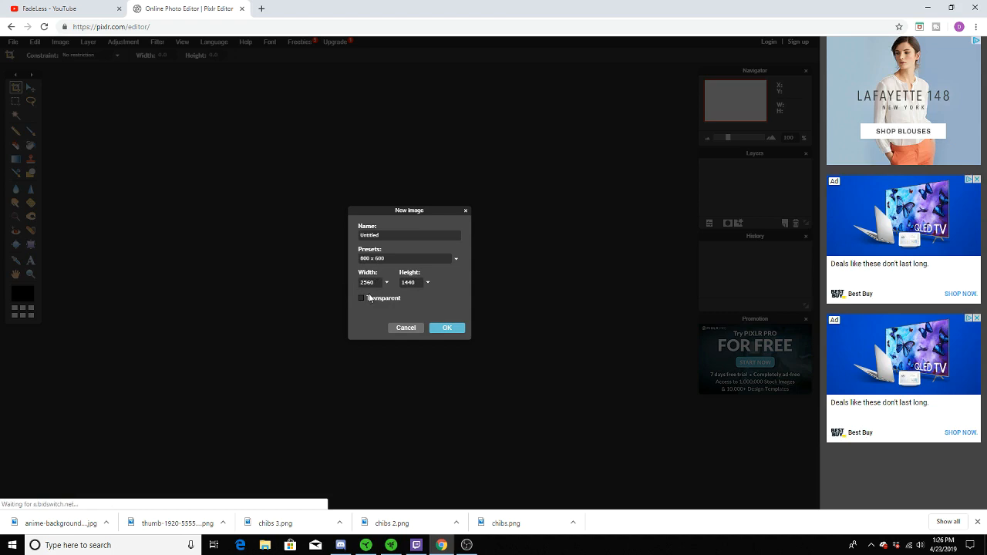
{"action": "left_click", "coordinate": [362, 298]}
{"action": "left_click", "coordinate": [448, 327]}
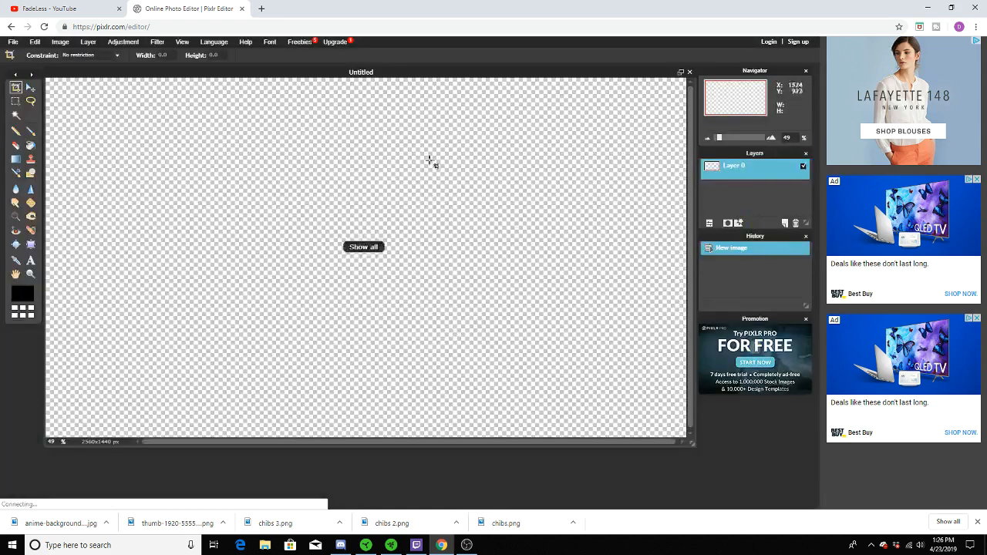
Open the YouTube channel art template from the youtube downloads folder as a layer in the image
{"action": "left_click", "coordinate": [13, 43]}
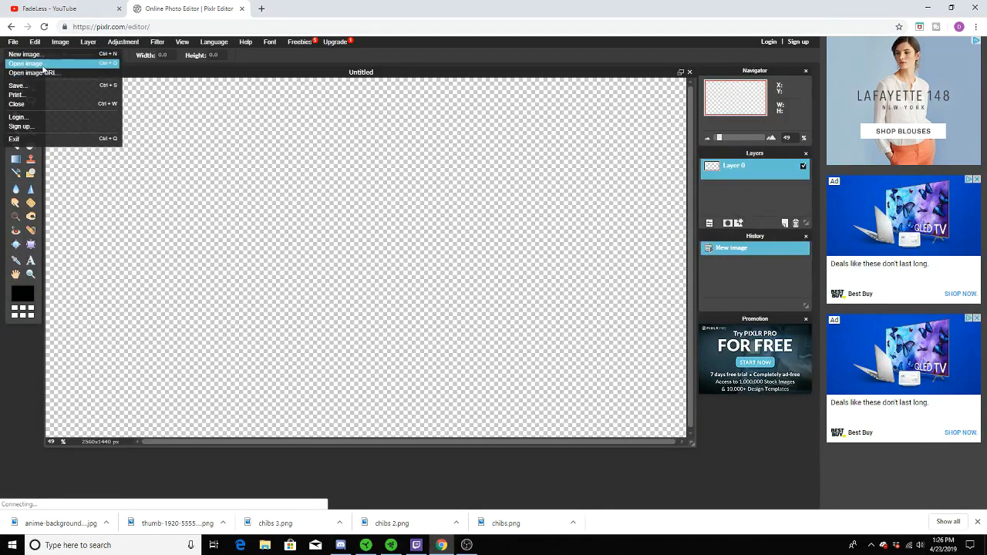
{"action": "left_click", "coordinate": [14, 43]}
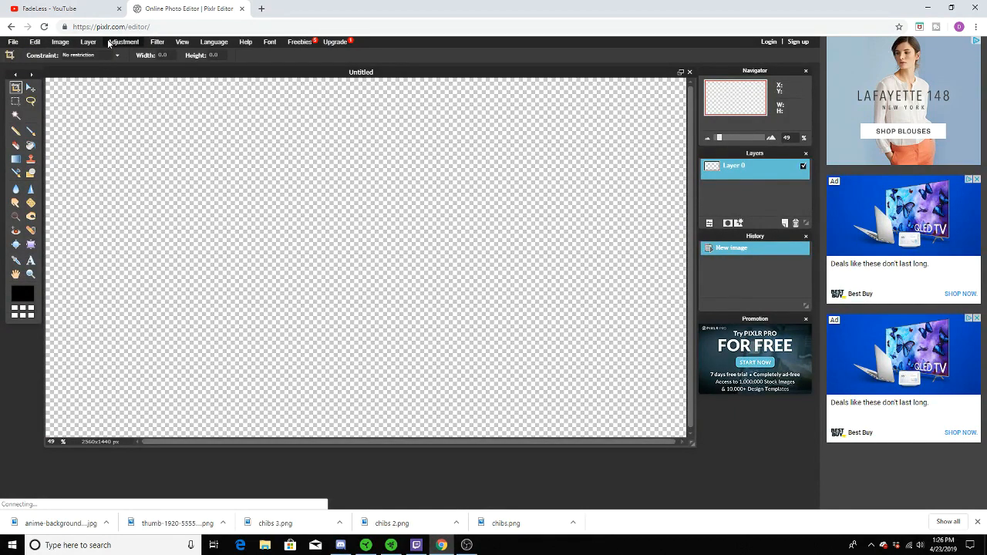
{"action": "left_click", "coordinate": [89, 43]}
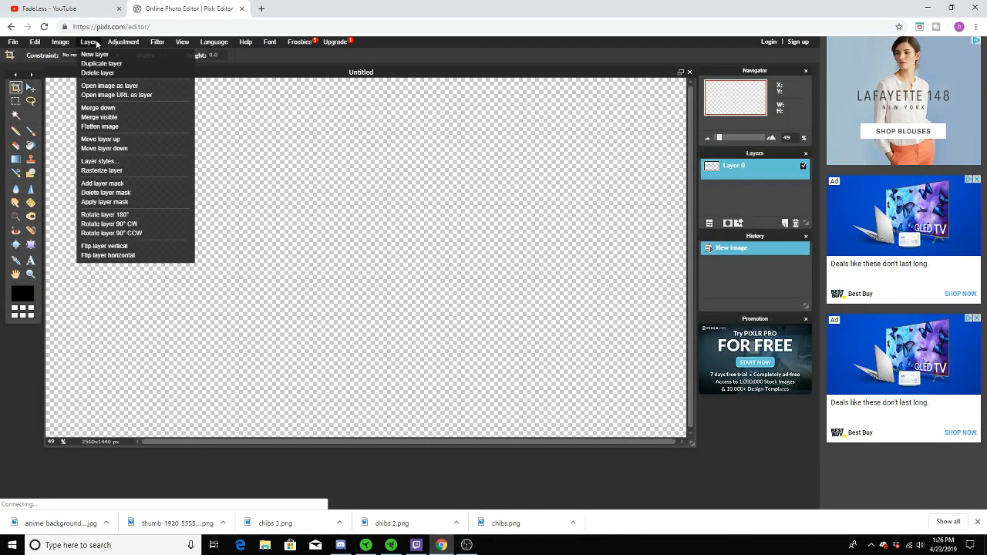
{"action": "left_click", "coordinate": [111, 85]}
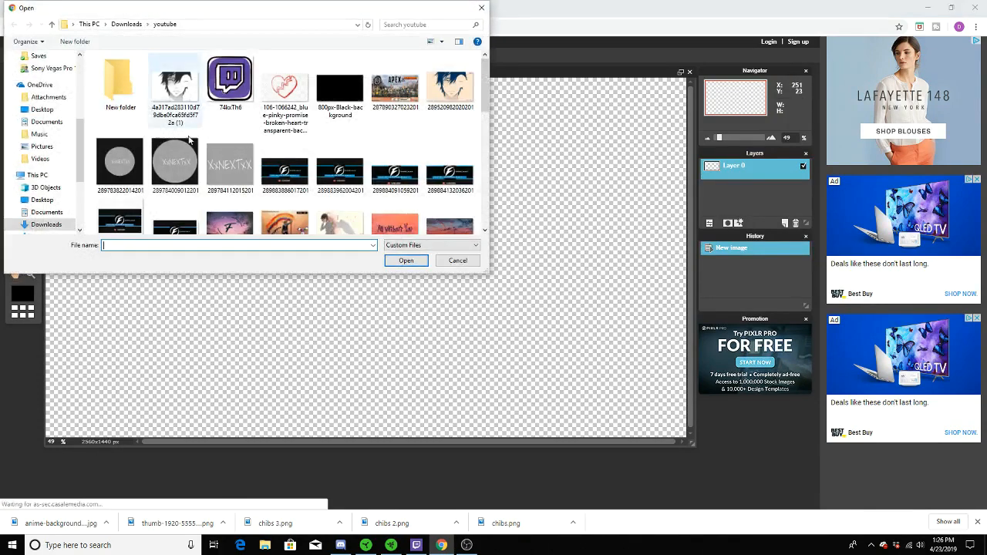
{"action": "scroll", "coordinate": [409, 197], "scroll_direction": "down", "scroll_amount": 3}
{"action": "left_click", "coordinate": [466, 198]}
{"action": "left_click", "coordinate": [406, 260]}
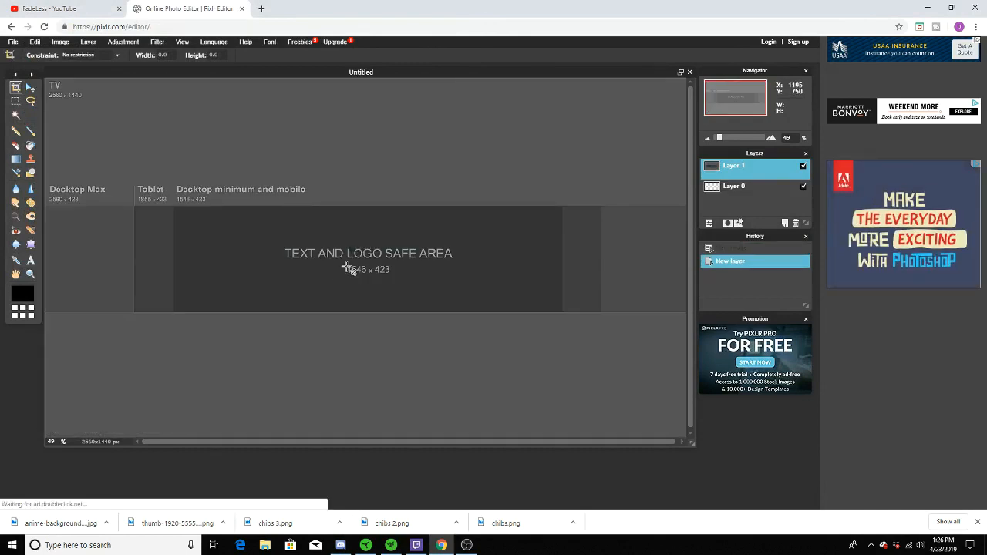
Open Google in a new browser tab and search for "banner for youtube"
{"action": "left_click", "coordinate": [260, 7]}
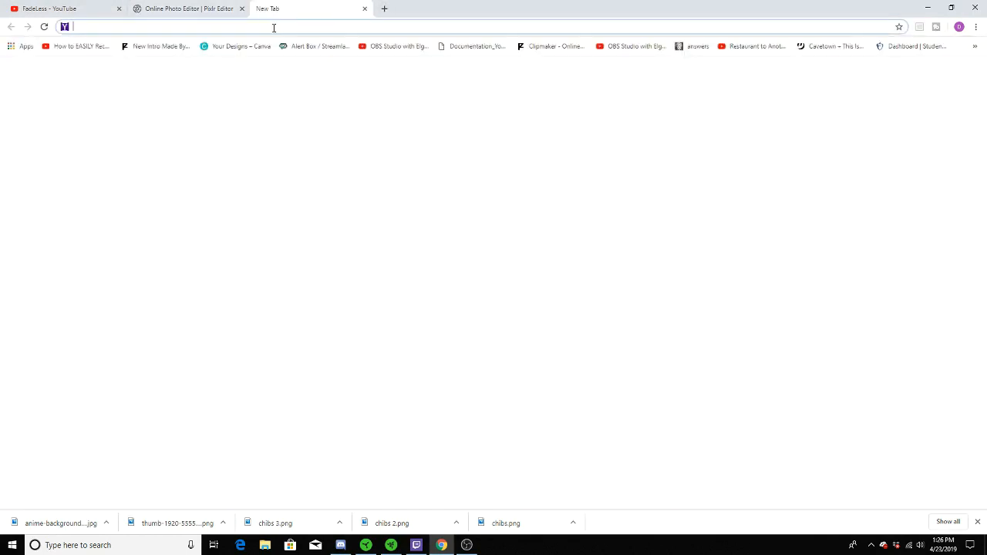
{"action": "type", "text": "google.com"}
{"action": "key", "text": "Return"}
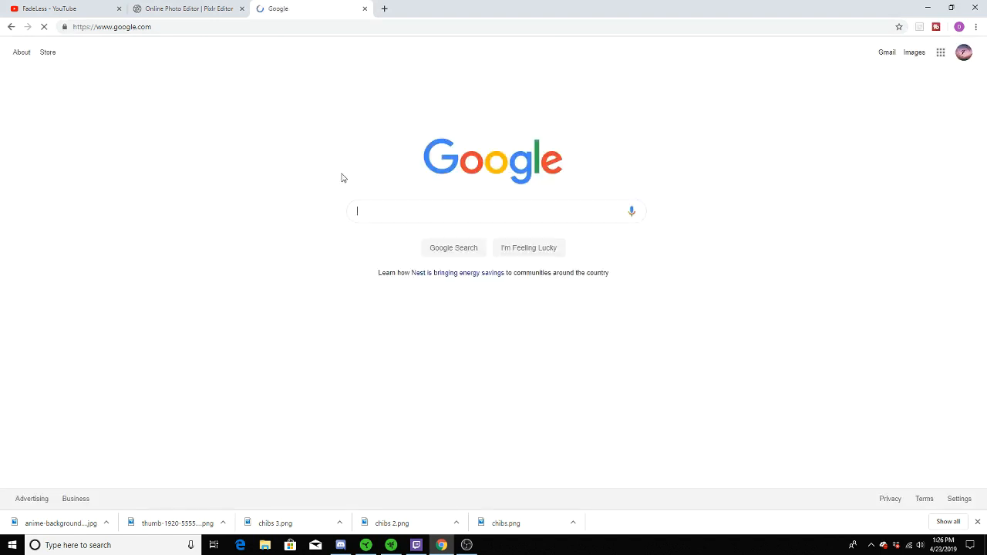
{"action": "left_click", "coordinate": [426, 213]}
{"action": "type", "text": "b"}
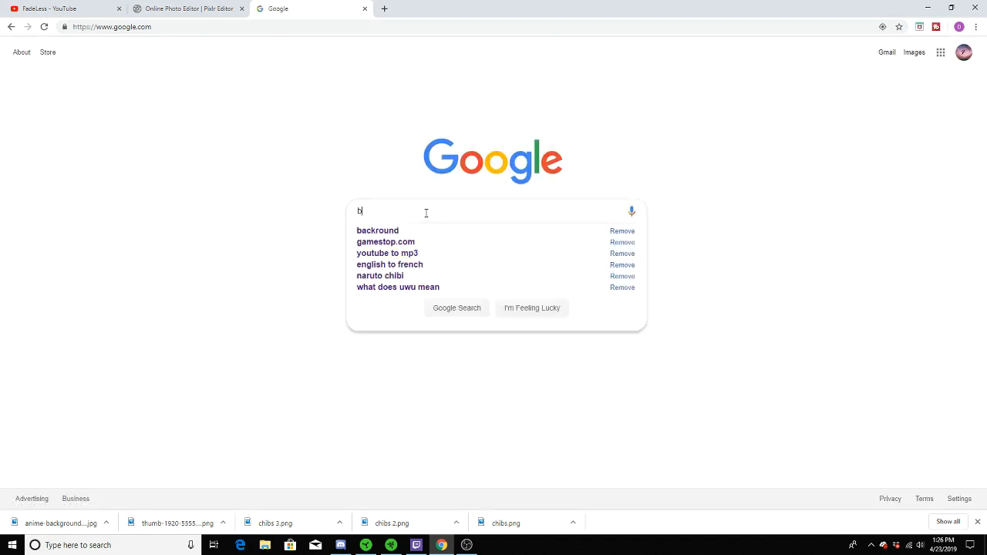
{"action": "type", "text": "anner for youtube"}
{"action": "key", "text": "Return"}
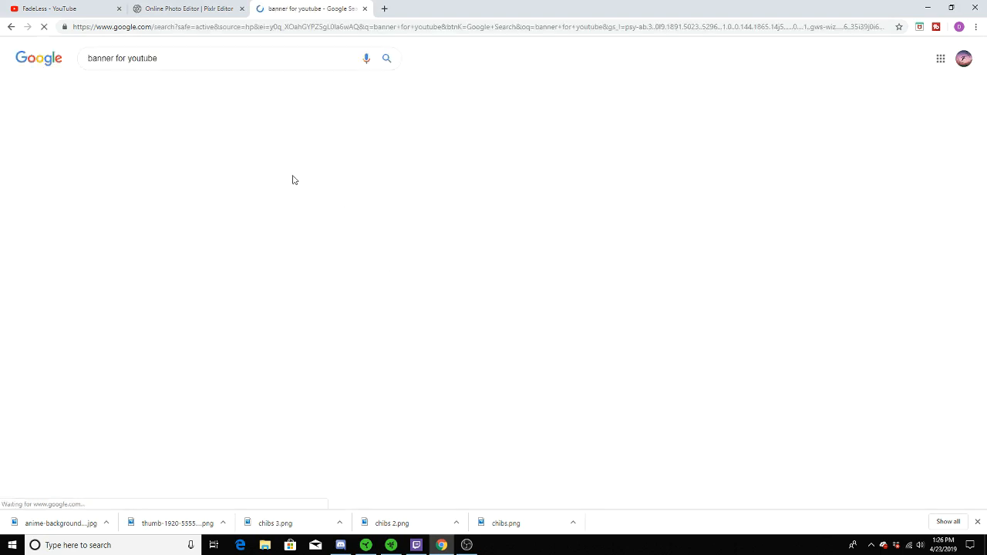
Preview the "Create or edit channel art - YouTube Help" template among the image results
{"action": "left_click", "coordinate": [123, 90]}
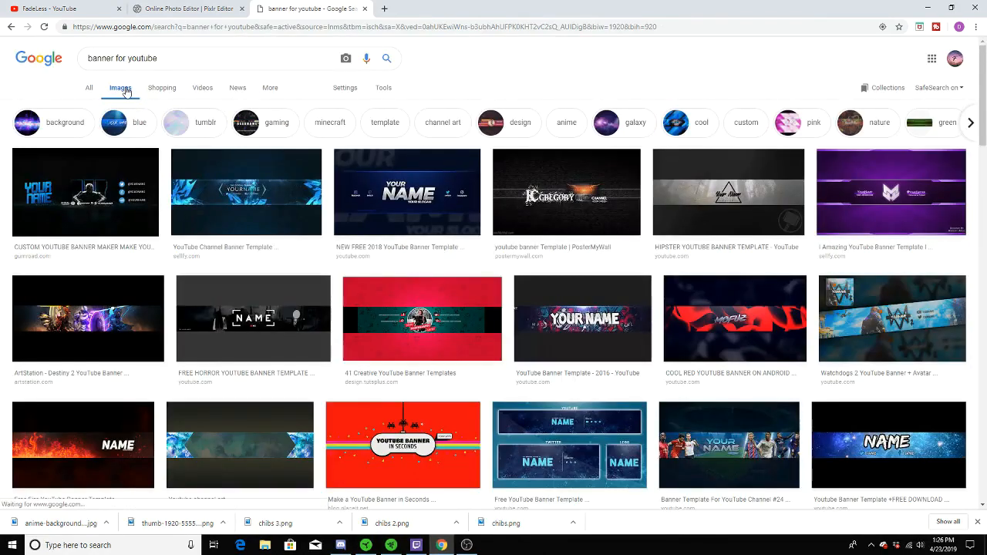
{"action": "scroll", "coordinate": [422, 278], "scroll_direction": "down", "scroll_amount": 8}
{"action": "left_click", "coordinate": [422, 278]}
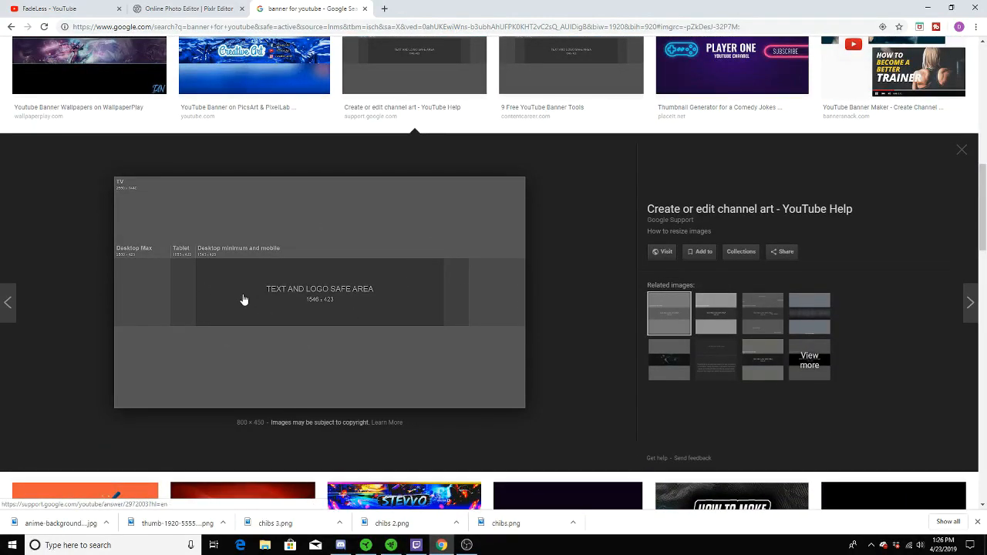
{"action": "scroll", "coordinate": [262, 300], "scroll_direction": "up", "scroll_amount": 10}
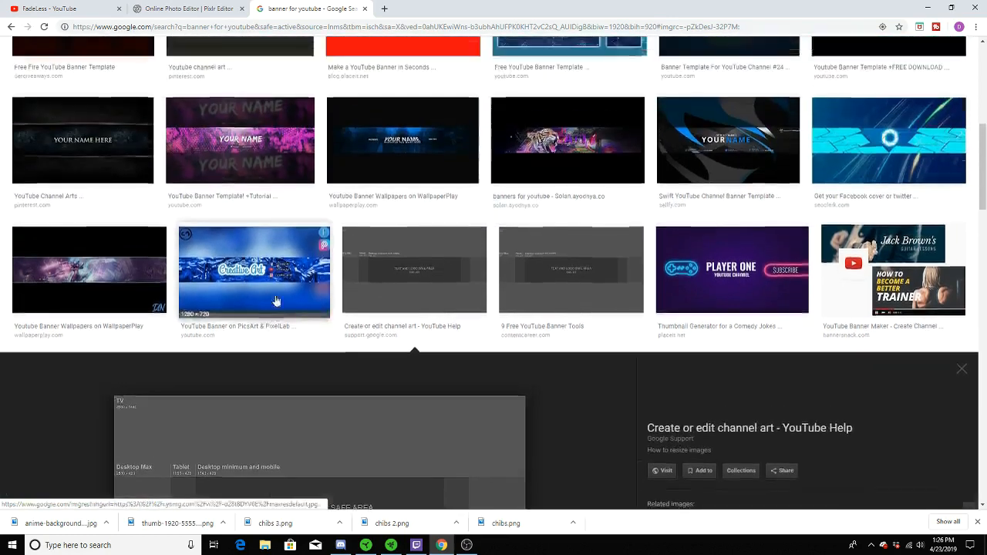
Back in the Pixlr tab, add a new layer and cover the areas above and below the middle banner strip with filled black rectangles
{"action": "left_click", "coordinate": [185, 8]}
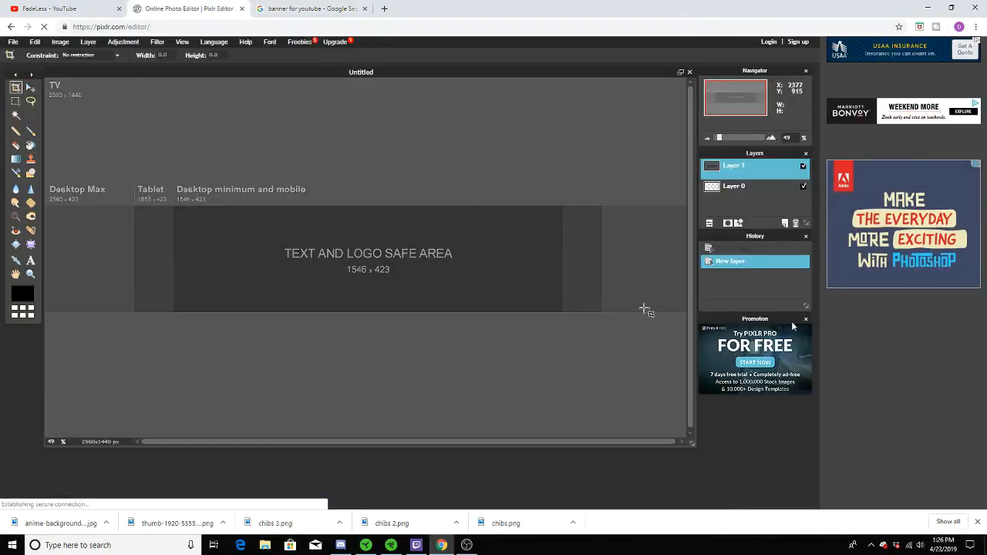
{"action": "left_click", "coordinate": [783, 223]}
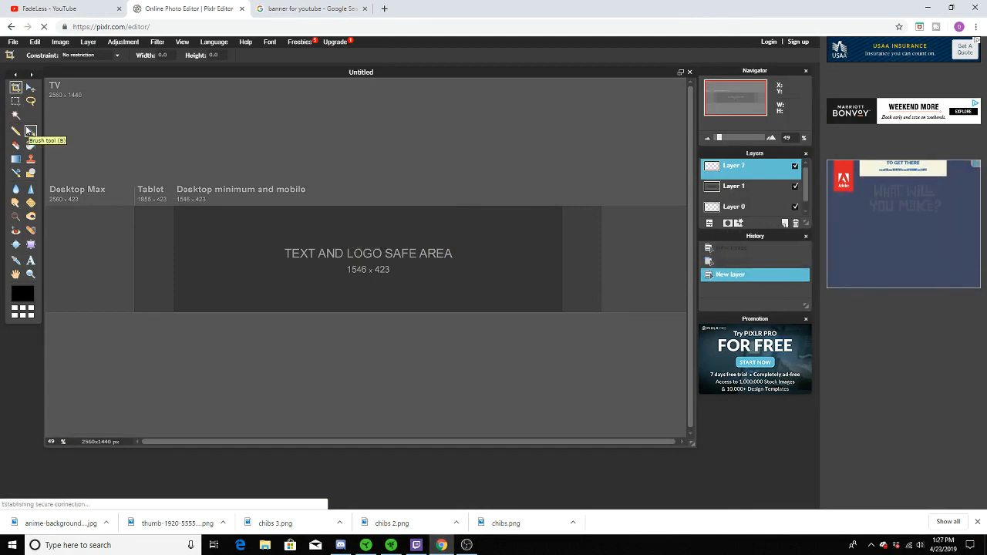
{"action": "left_click", "coordinate": [31, 173]}
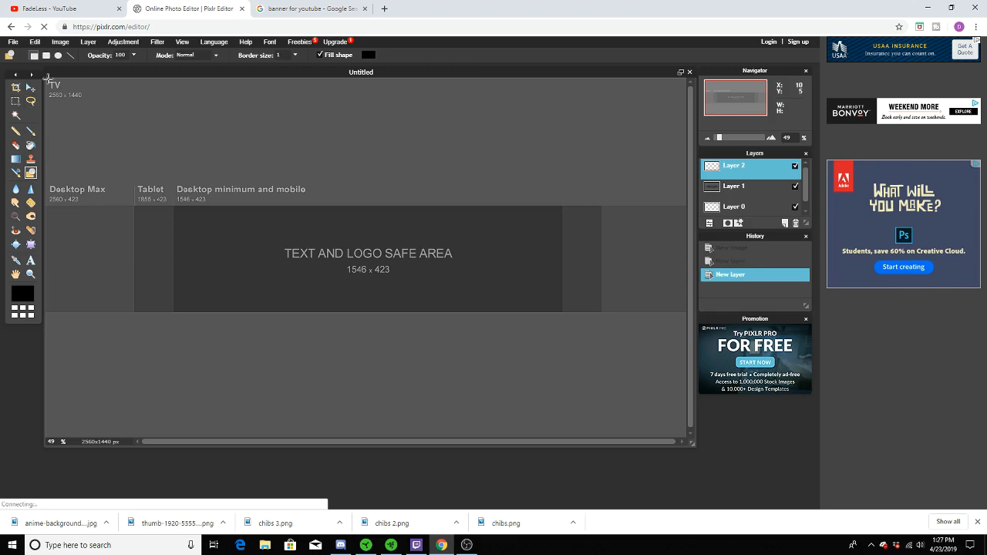
{"action": "left_click_drag", "start_coordinate": [46, 79], "coordinate": [695, 206]}
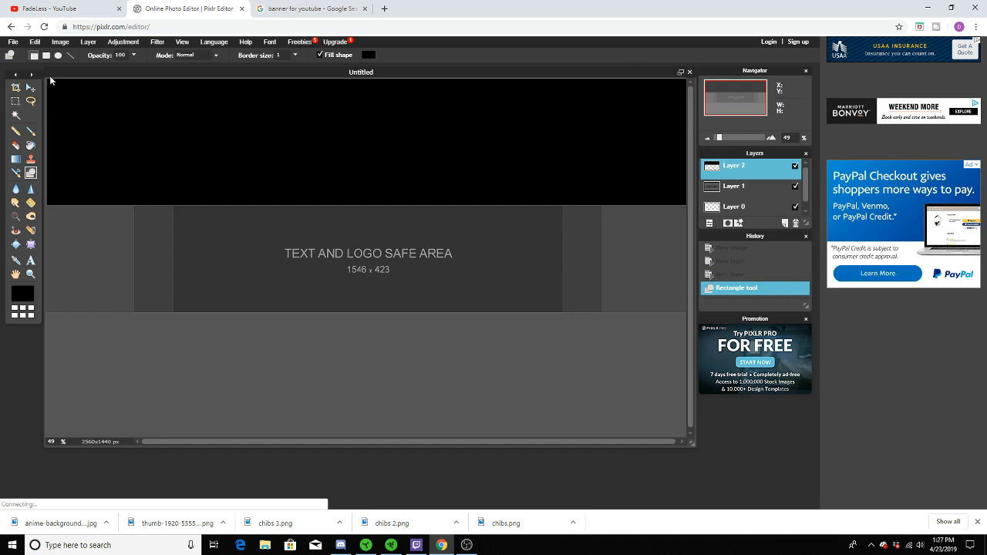
{"action": "left_click_drag", "start_coordinate": [46, 77], "coordinate": [690, 204]}
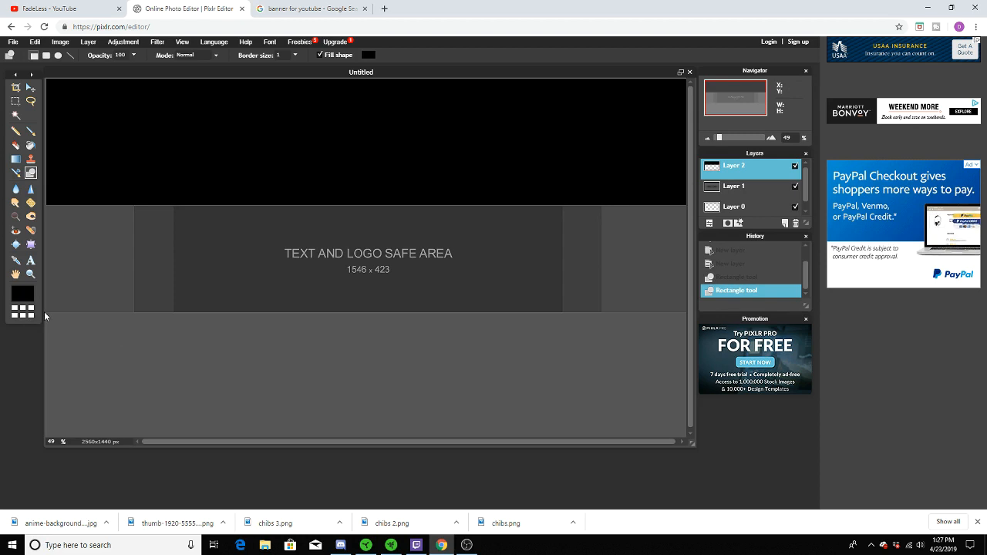
{"action": "left_click_drag", "start_coordinate": [46, 312], "coordinate": [768, 495]}
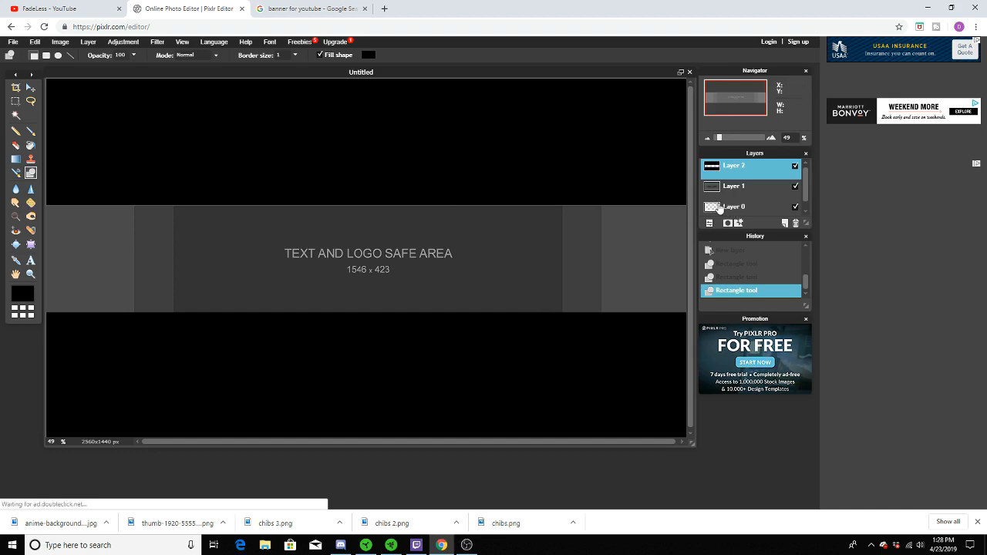
Add the text "FADELESSS" at size 154 and place it over the template's text and logo safe area
{"action": "left_click", "coordinate": [30, 260]}
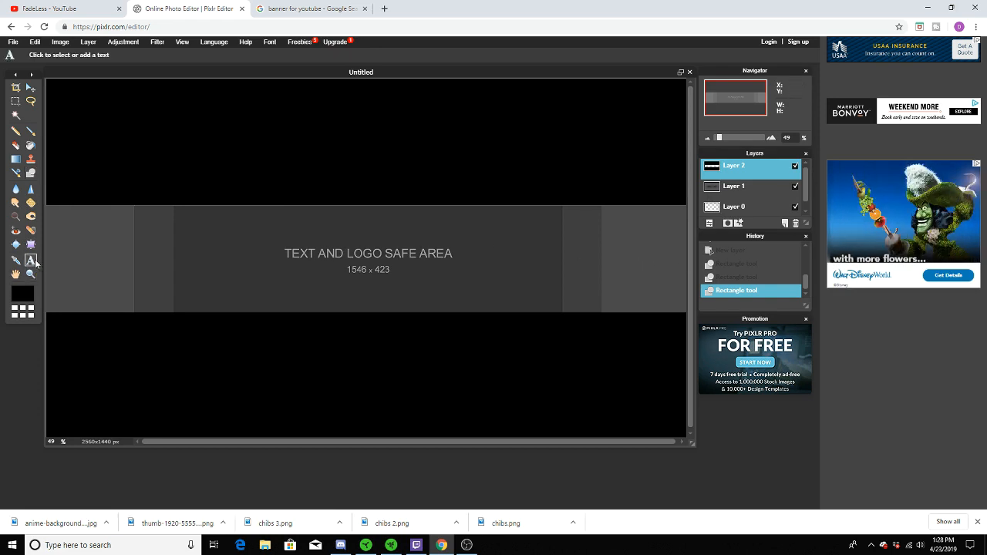
{"action": "left_click", "coordinate": [304, 252]}
{"action": "type", "text": "FADEL"}
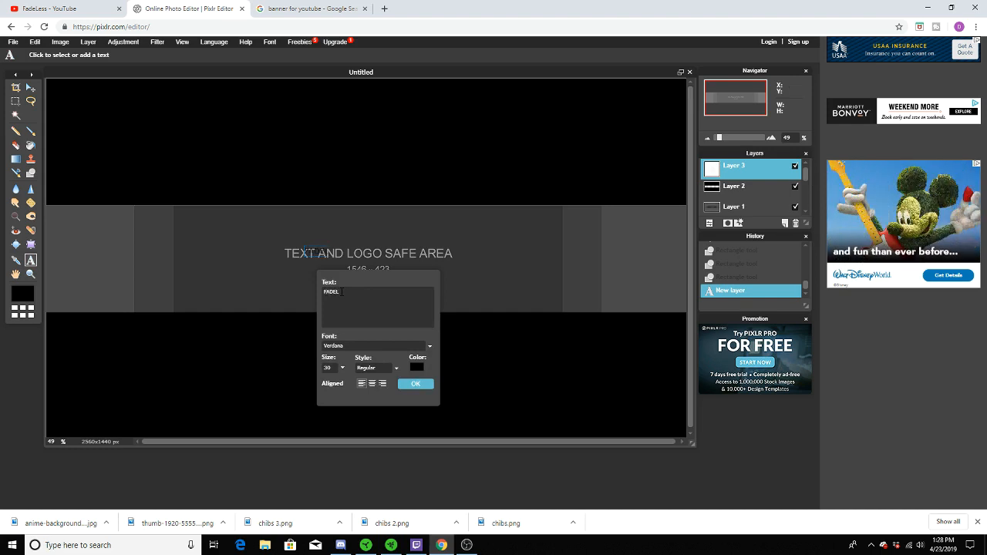
{"action": "type", "text": "ESSS"}
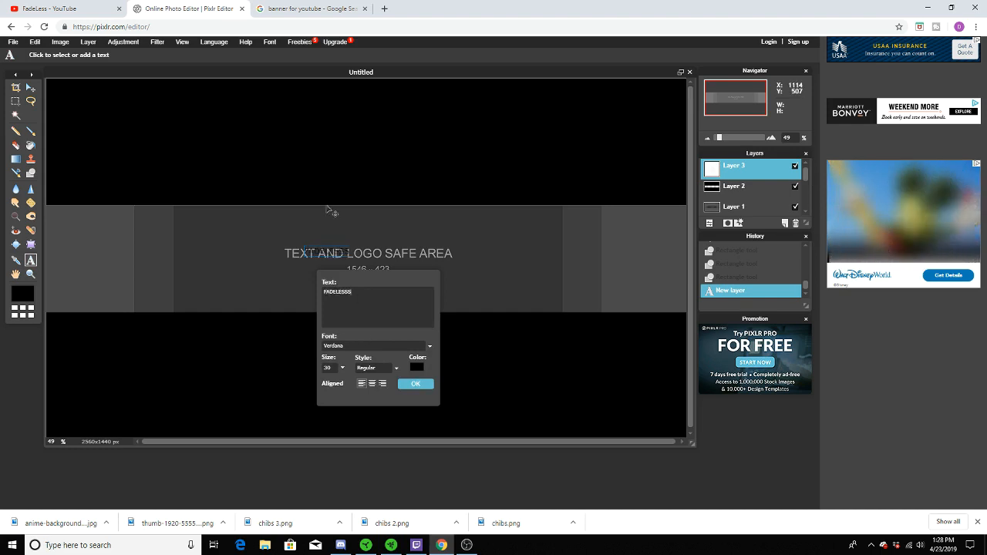
{"action": "left_click", "coordinate": [342, 369]}
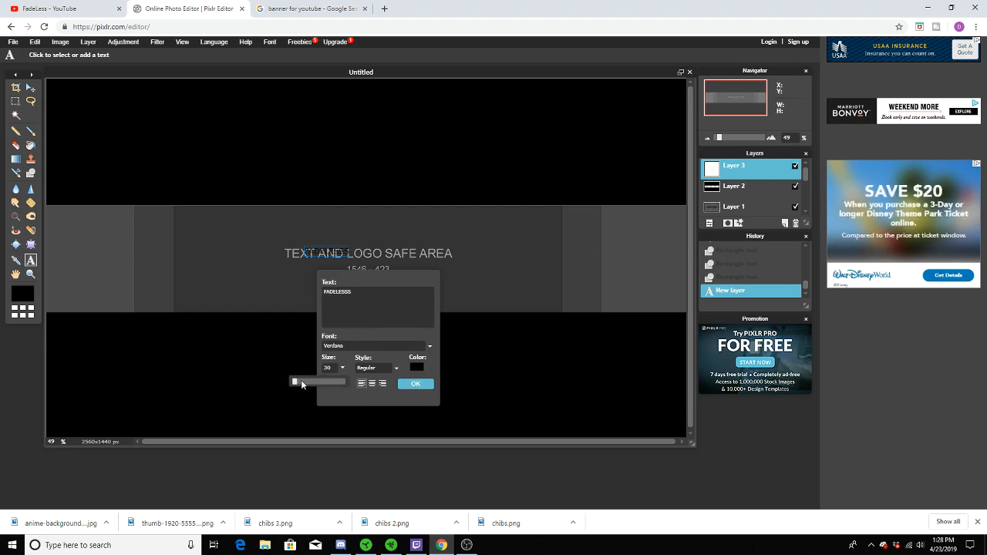
{"action": "left_click_drag", "start_coordinate": [299, 384], "coordinate": [301, 383]}
{"action": "left_click_drag", "start_coordinate": [466, 275], "coordinate": [428, 260]}
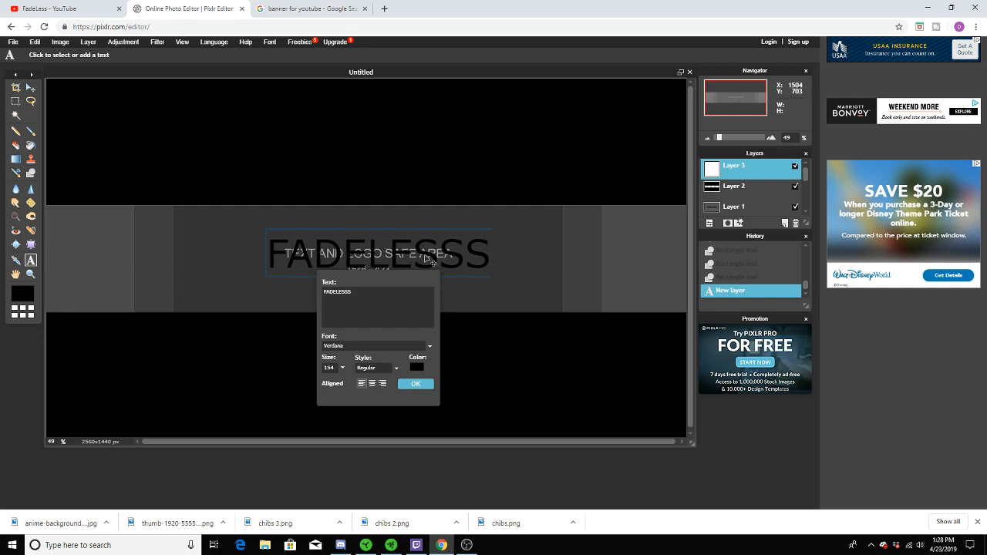
Set the banner text's color to white
{"action": "left_click", "coordinate": [415, 368]}
{"action": "left_click_drag", "start_coordinate": [357, 223], "coordinate": [346, 194]}
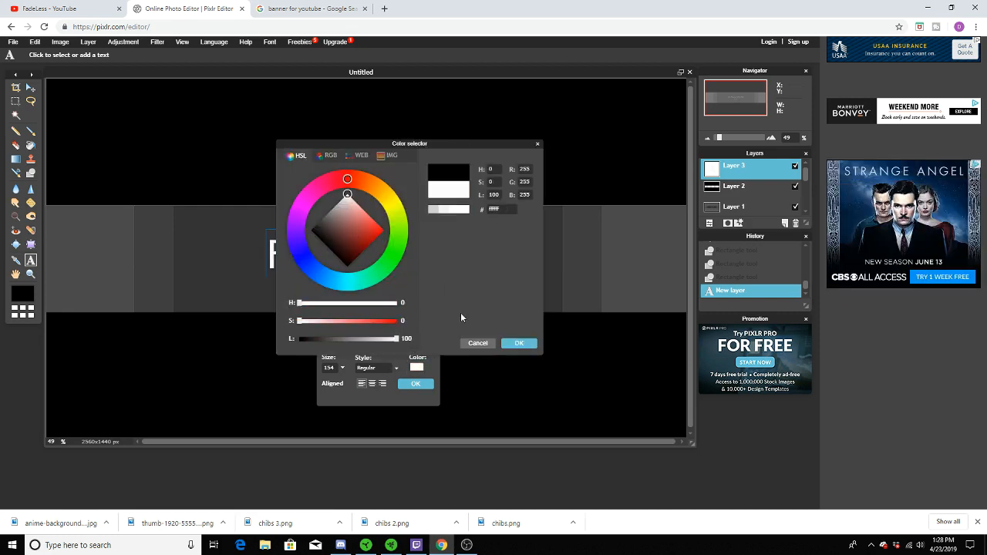
{"action": "left_click", "coordinate": [519, 344]}
Move the text settings dialog clear of the banner text and correct the wording to "FADELESS"
{"action": "left_click_drag", "start_coordinate": [388, 279], "coordinate": [597, 279]}
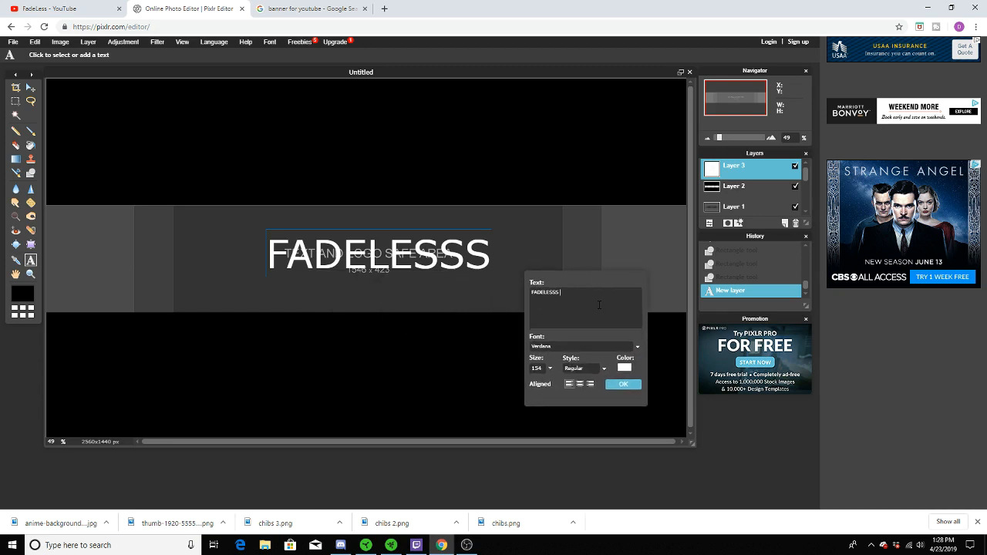
{"action": "left_click", "coordinate": [637, 346]}
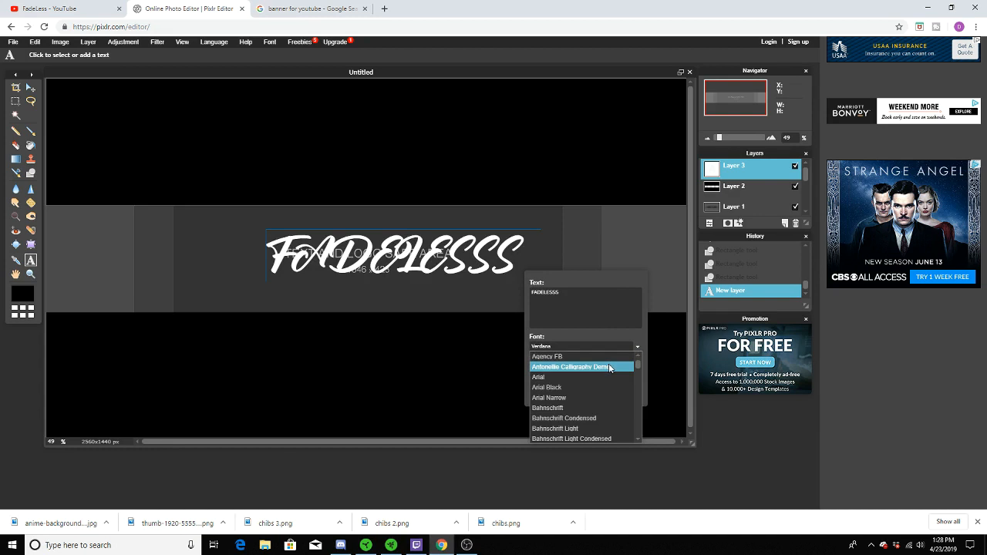
{"action": "left_click", "coordinate": [611, 303]}
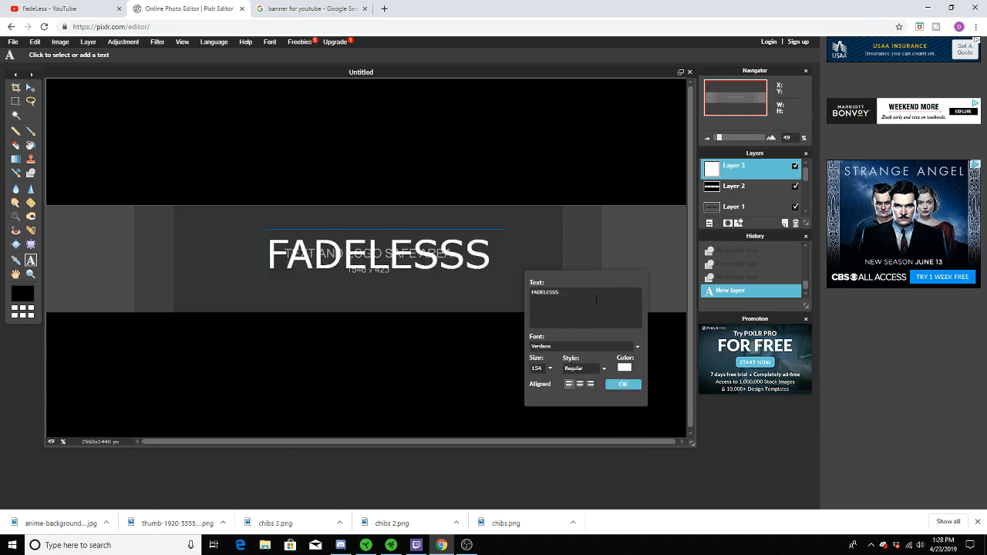
{"action": "key", "text": "BackSpace"}
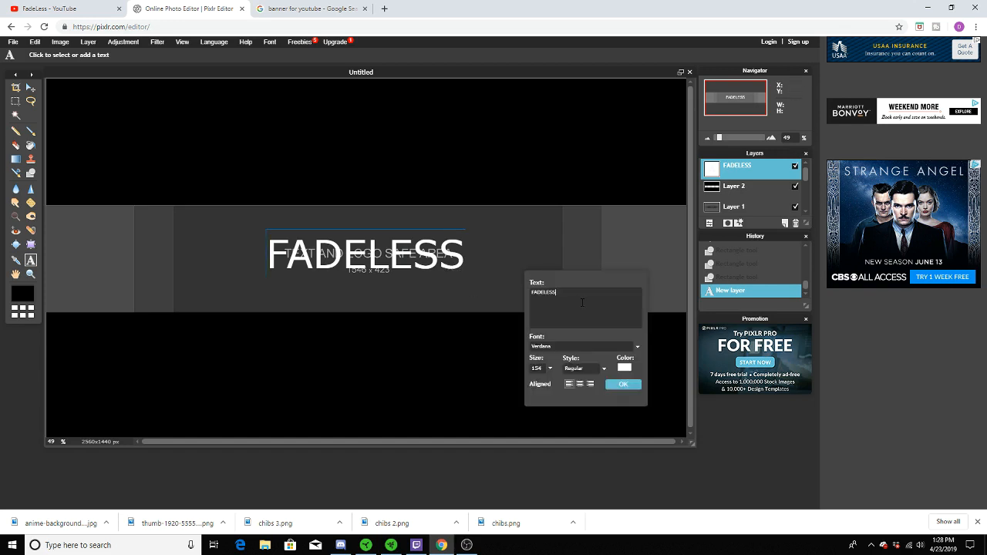
Preview the available fonts on the banner text, set it to Raphtalia DEMO and re-center the text over the safe area
{"action": "left_click", "coordinate": [636, 346]}
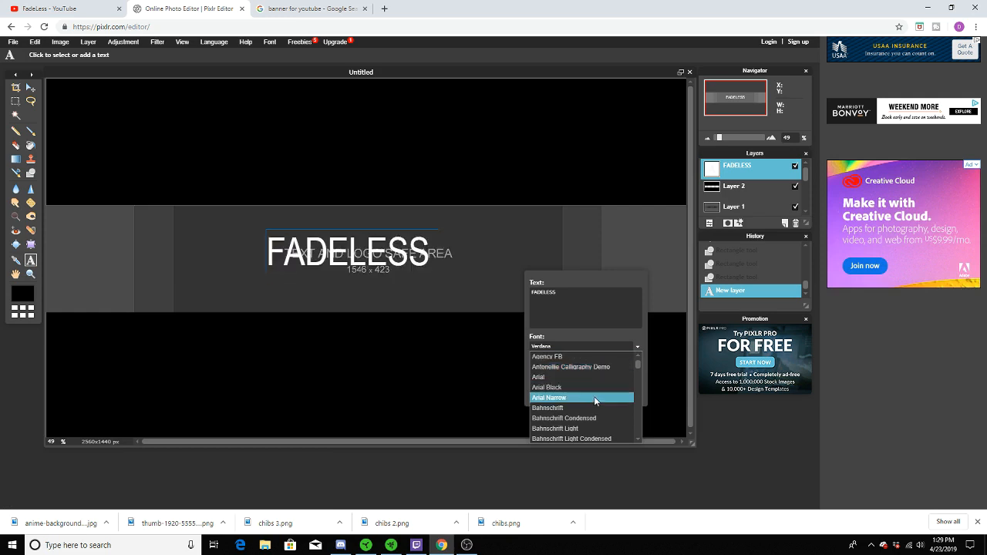
{"action": "scroll", "coordinate": [594, 393], "scroll_direction": "down", "scroll_amount": 3}
{"action": "scroll", "coordinate": [593, 400], "scroll_direction": "down", "scroll_amount": 15}
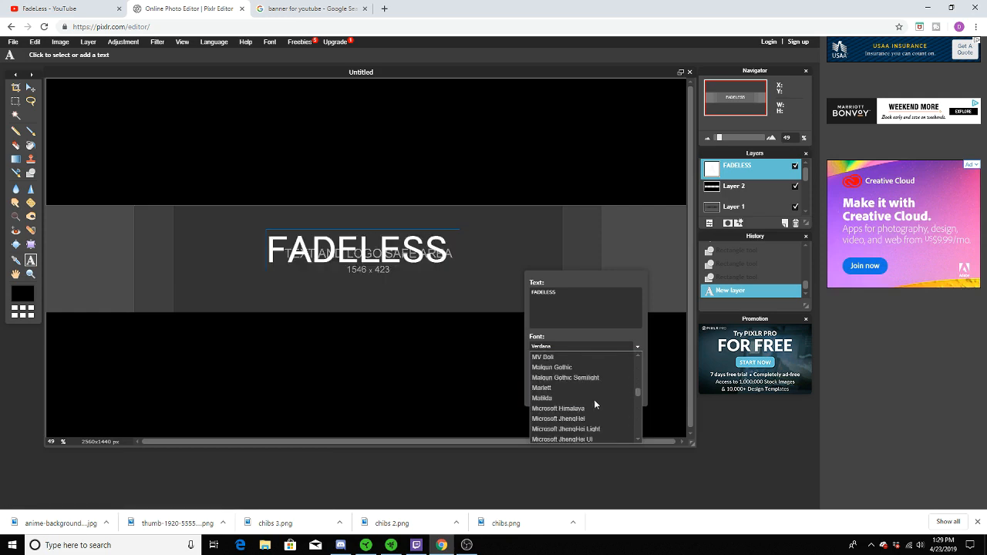
{"action": "scroll", "coordinate": [593, 399], "scroll_direction": "down", "scroll_amount": 5}
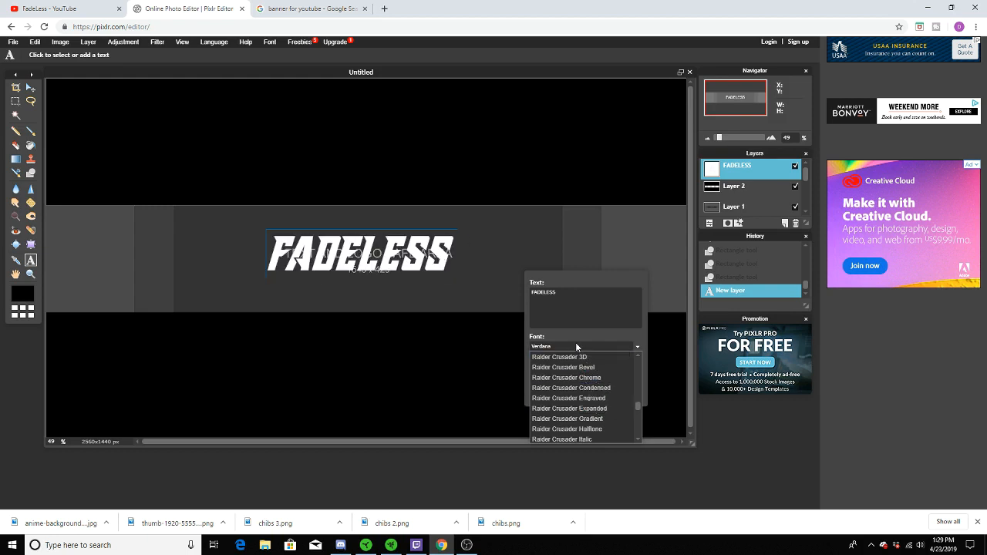
{"action": "scroll", "coordinate": [578, 362], "scroll_direction": "down", "scroll_amount": 10}
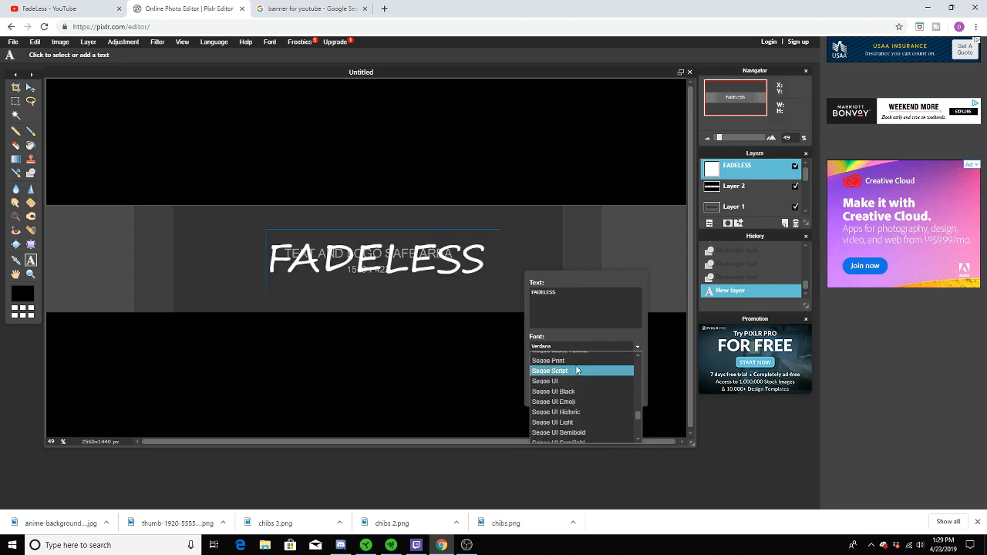
{"action": "scroll", "coordinate": [575, 387], "scroll_direction": "down", "scroll_amount": 10}
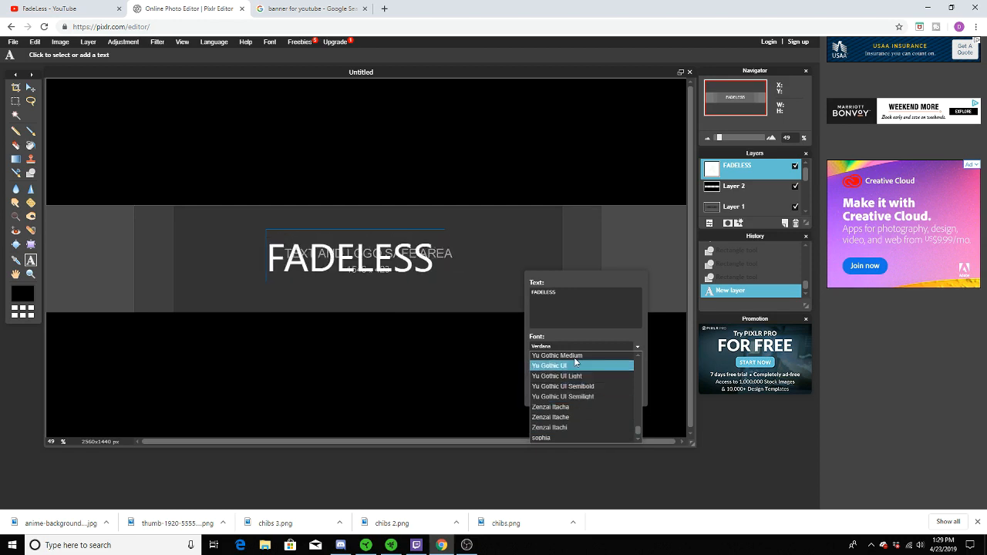
{"action": "scroll", "coordinate": [574, 360], "scroll_direction": "up", "scroll_amount": 5}
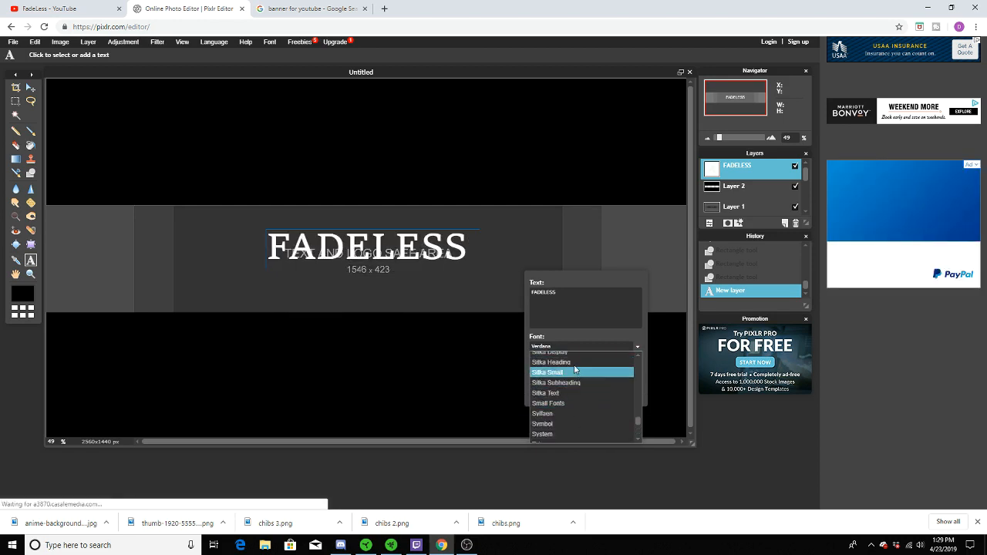
{"action": "scroll", "coordinate": [572, 357], "scroll_direction": "up", "scroll_amount": 3}
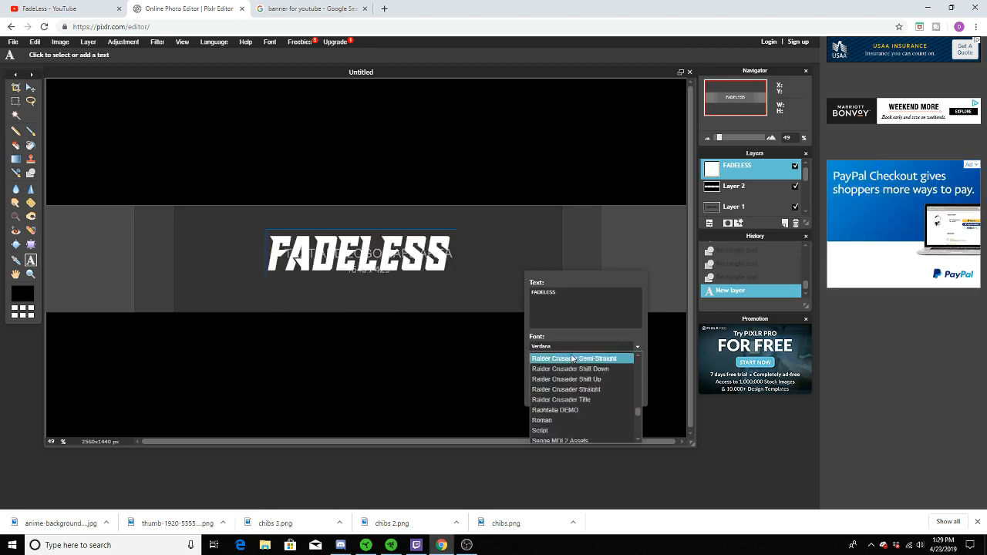
{"action": "left_click", "coordinate": [577, 410]}
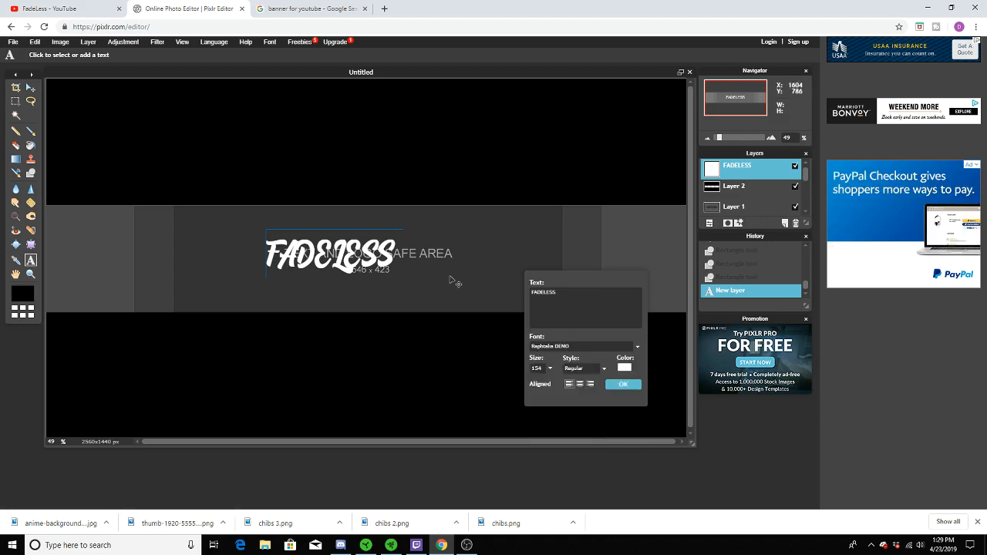
{"action": "left_click_drag", "start_coordinate": [364, 258], "coordinate": [416, 260]}
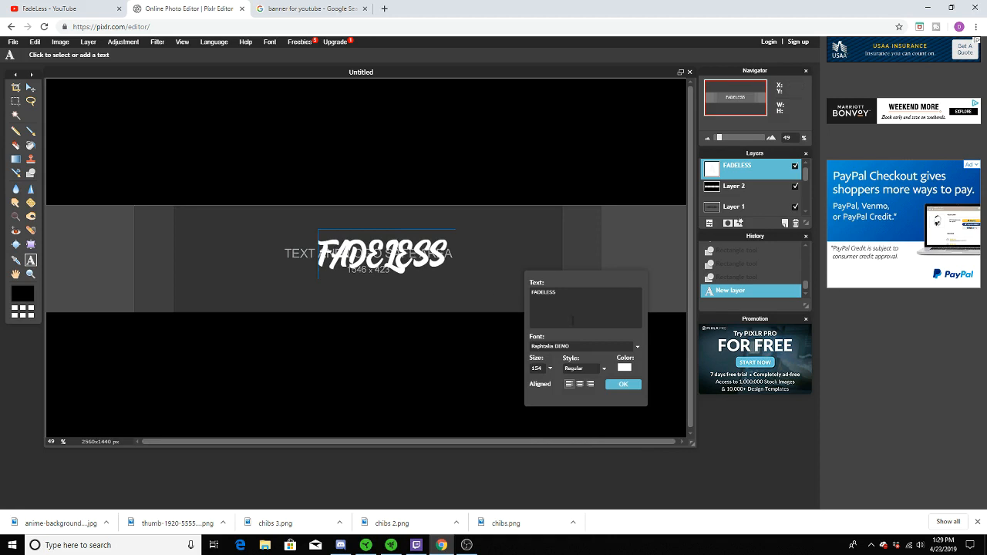
Set the banner text's font to Antonellie Calligraphy Demo, re-center it over the safe area and accept the text
{"action": "left_click", "coordinate": [609, 347]}
{"action": "scroll", "coordinate": [595, 368], "scroll_direction": "up", "scroll_amount": 5}
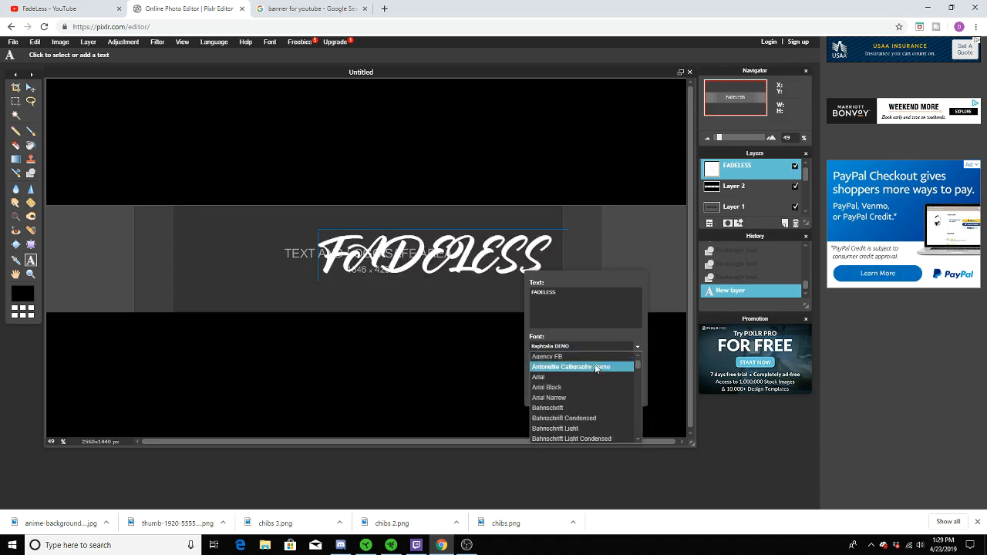
{"action": "left_click", "coordinate": [593, 367]}
{"action": "left_click_drag", "start_coordinate": [463, 245], "coordinate": [406, 240]}
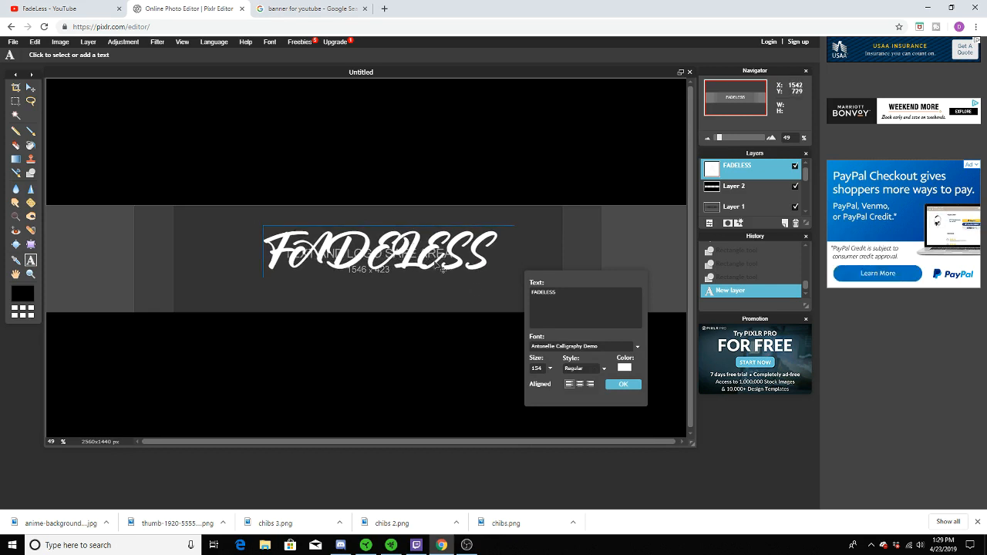
{"action": "left_click_drag", "start_coordinate": [426, 255], "coordinate": [422, 257]}
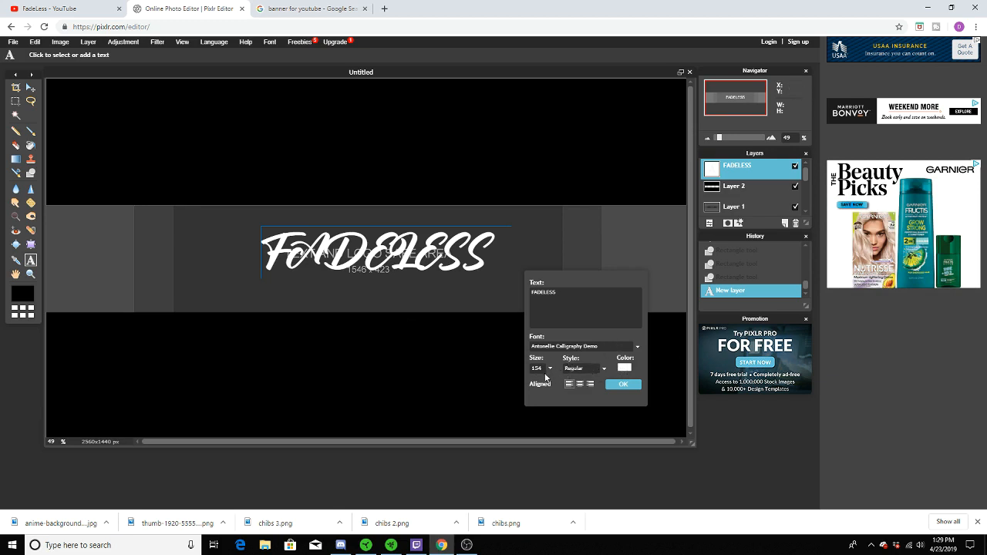
{"action": "left_click", "coordinate": [632, 387]}
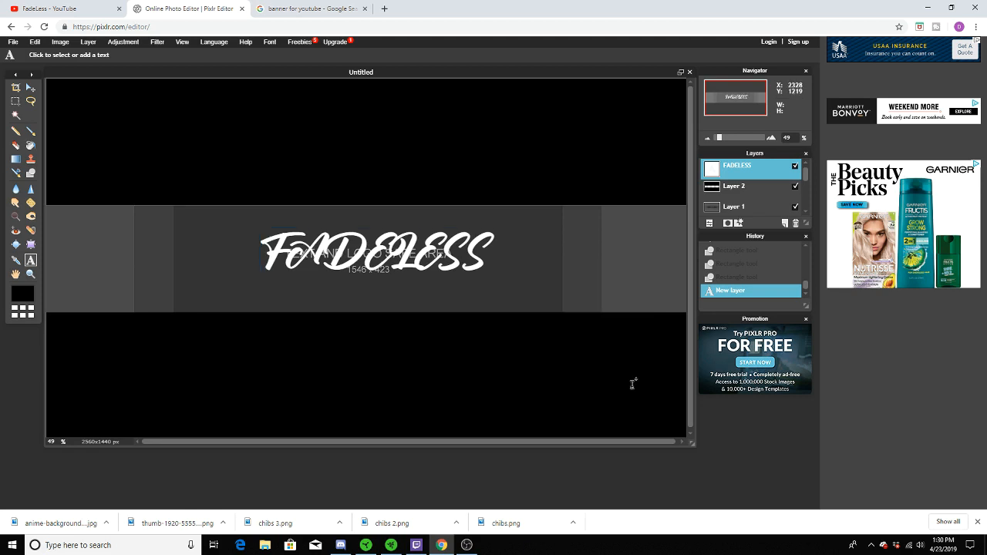
Add a drop shadow layer style to the FADELESS text with opacity 100, distance 10 and size 5
{"action": "right_click", "coordinate": [739, 167]}
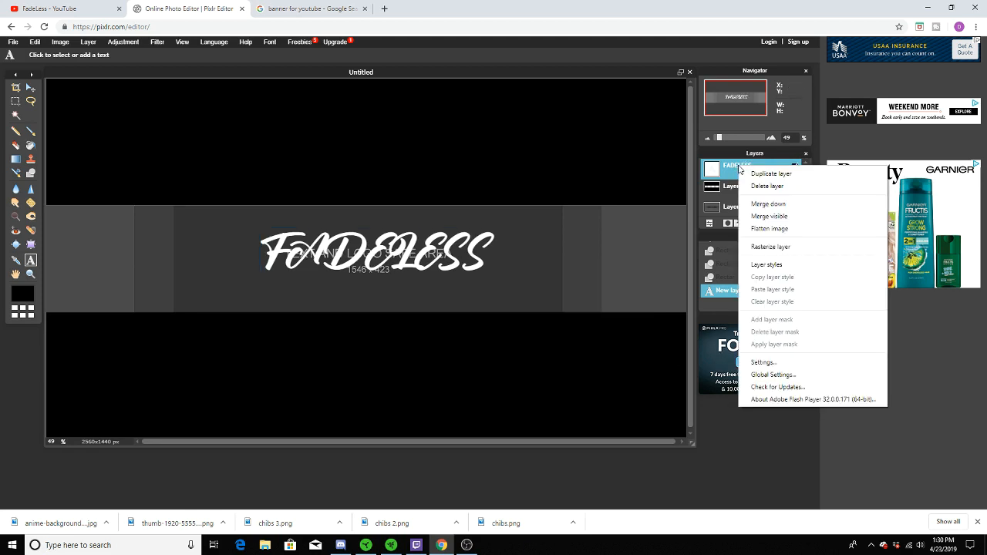
{"action": "left_click", "coordinate": [771, 265]}
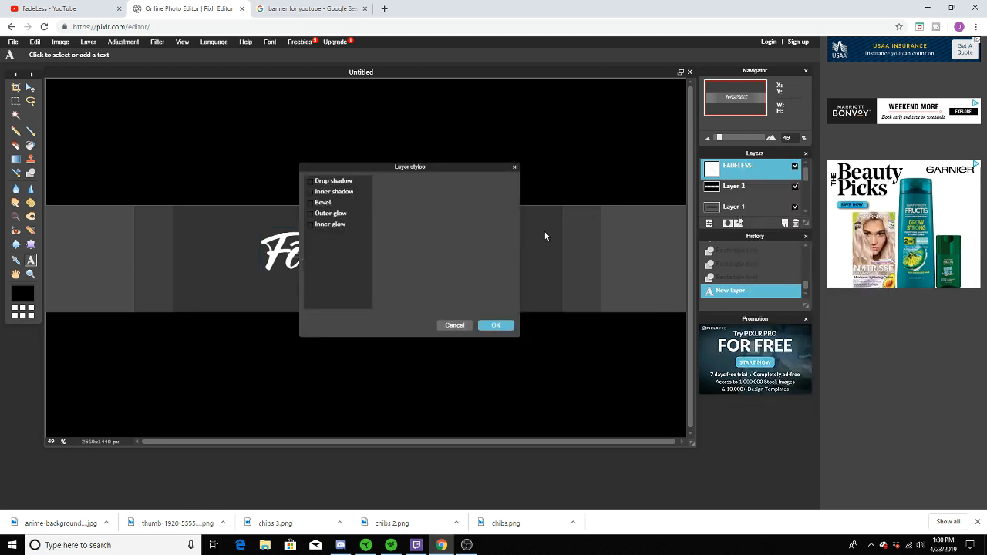
{"action": "left_click", "coordinate": [311, 182]}
{"action": "left_click_drag", "start_coordinate": [441, 164], "coordinate": [319, 287]}
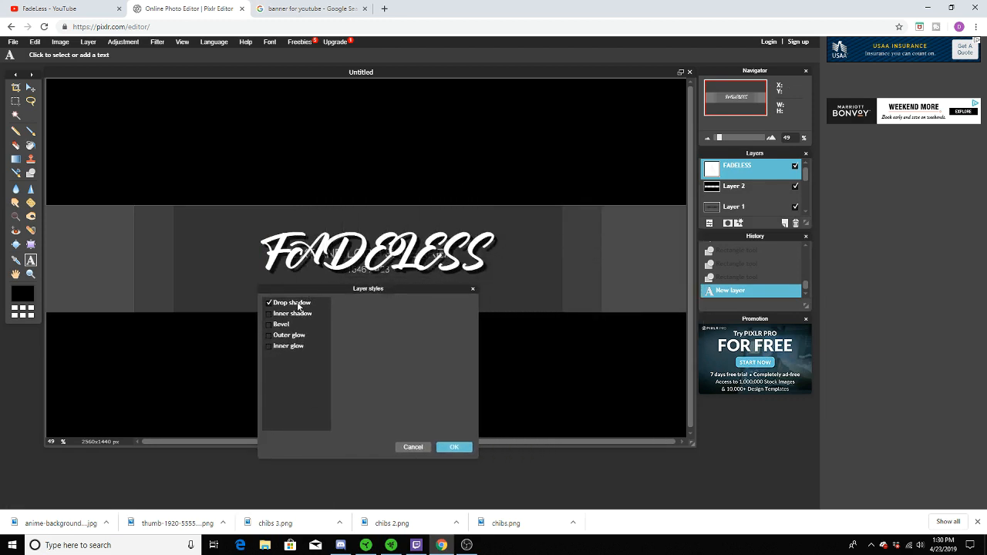
{"action": "left_click", "coordinate": [297, 302]}
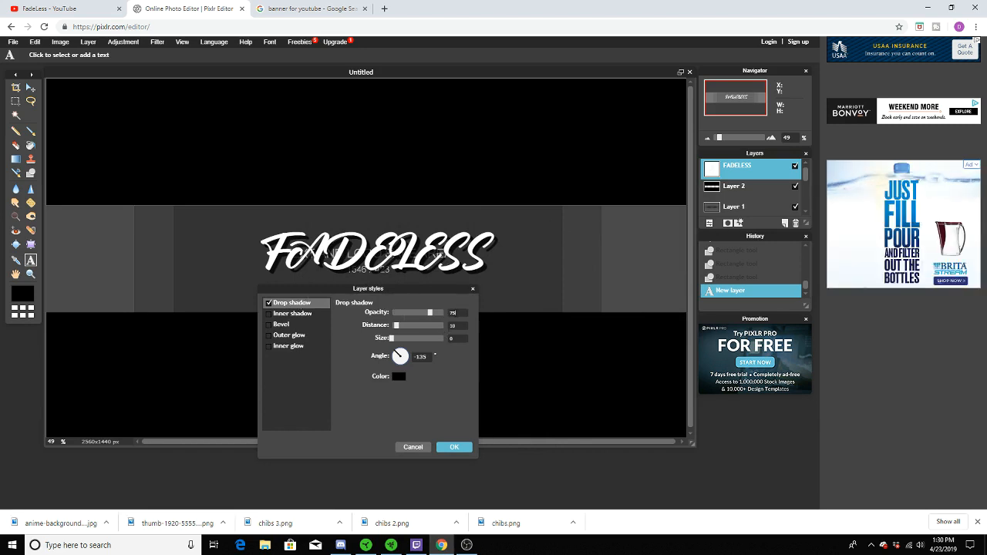
{"action": "left_click_drag", "start_coordinate": [429, 315], "coordinate": [446, 314]}
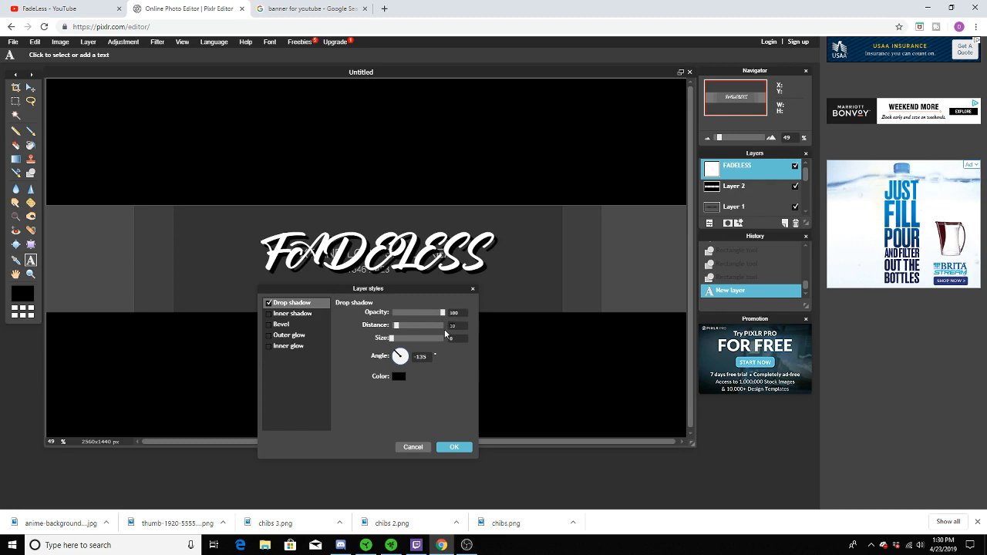
{"action": "type", "text": "5"}
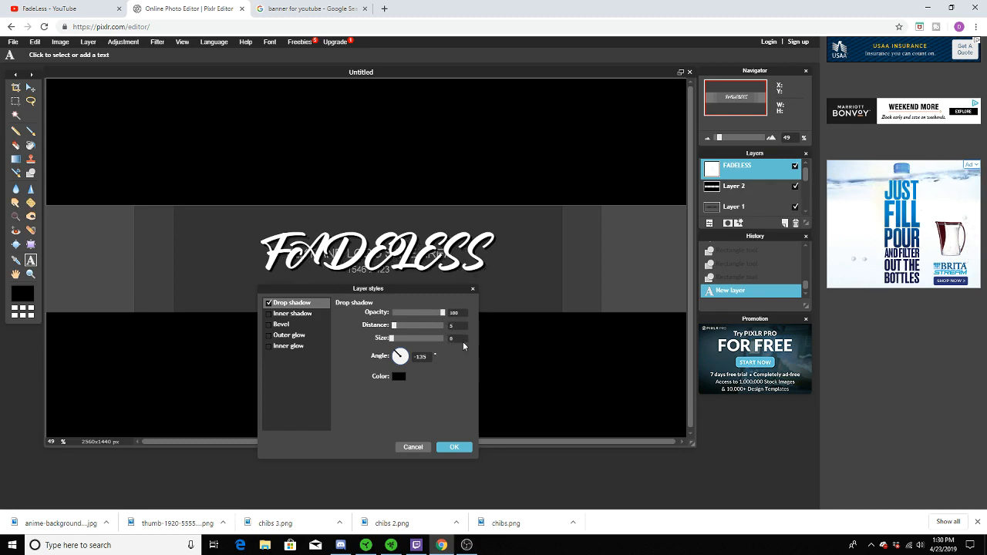
{"action": "type", "text": "5"}
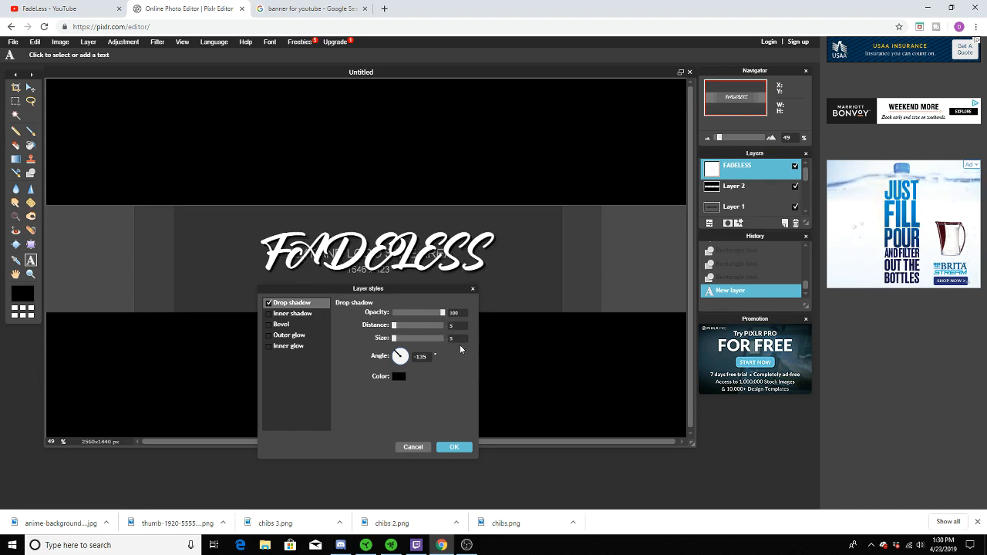
{"action": "type", "text": "10"}
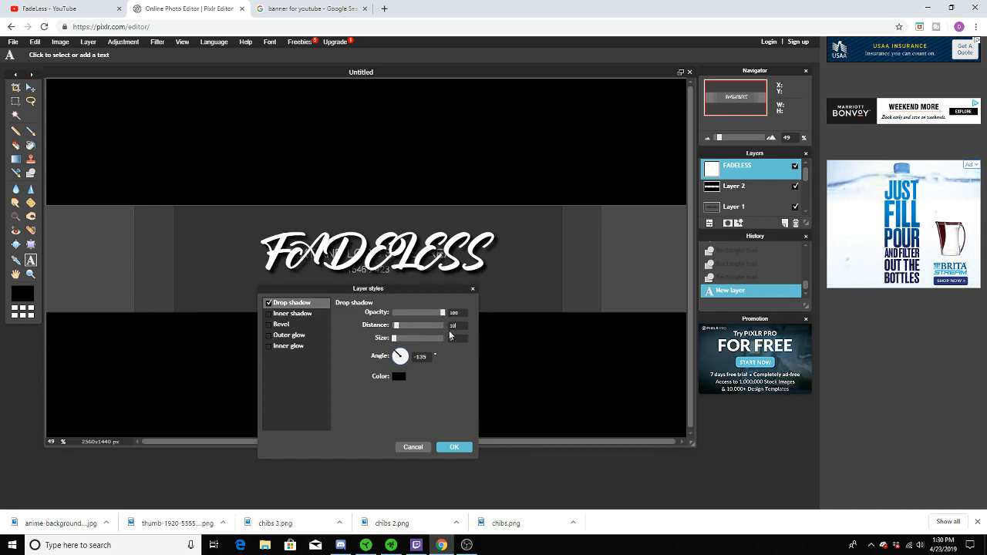
Try the inner shadow, bevel, outer glow and inner glow styles on the banner text, switching each off again
{"action": "left_click", "coordinate": [300, 317]}
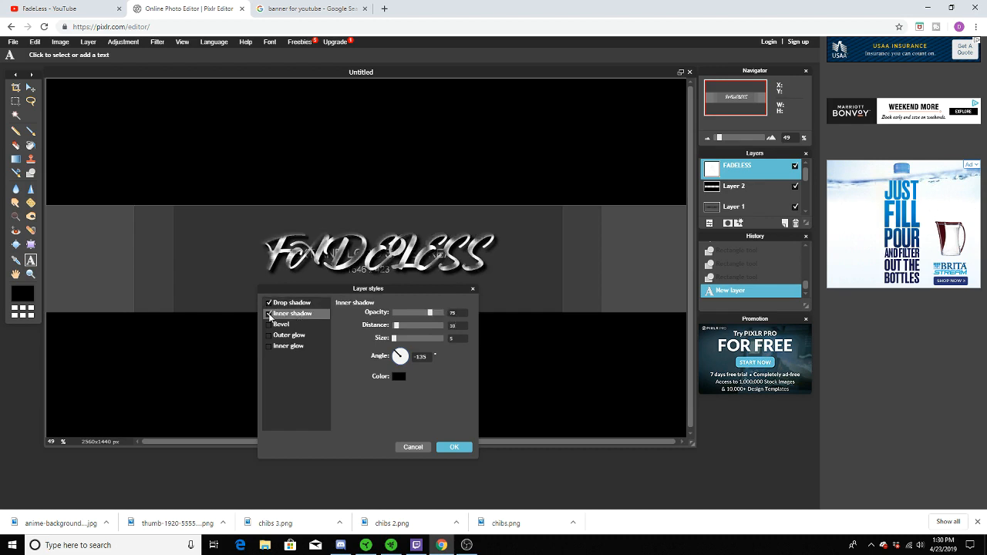
{"action": "left_click", "coordinate": [269, 315]}
{"action": "left_click", "coordinate": [282, 325]}
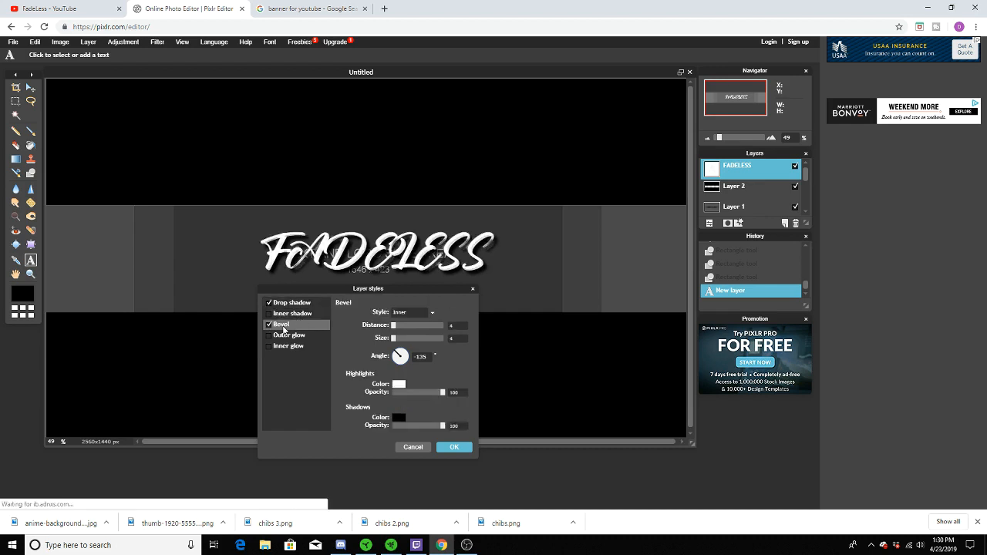
{"action": "left_click", "coordinate": [269, 325]}
{"action": "left_click", "coordinate": [269, 325]}
{"action": "left_click", "coordinate": [292, 339]}
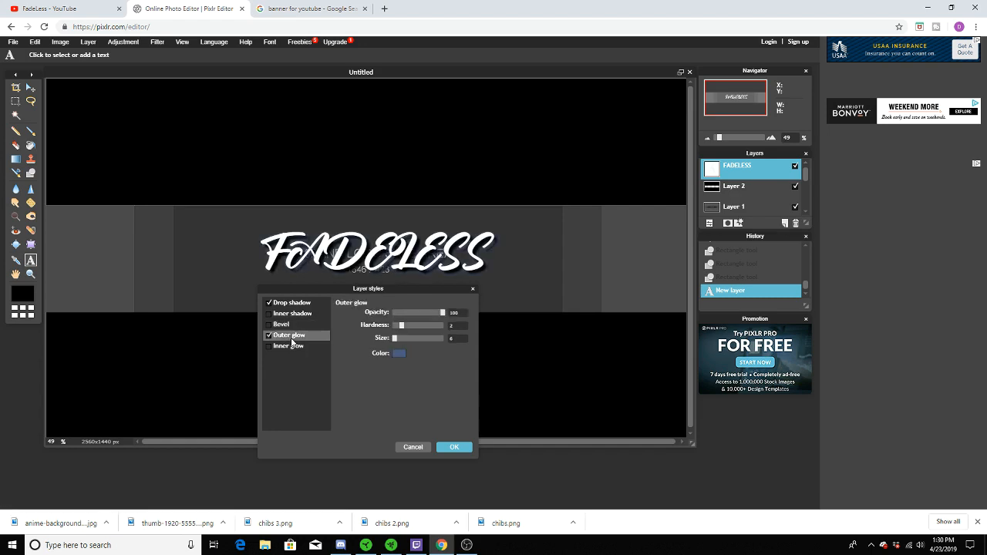
{"action": "left_click", "coordinate": [269, 335]}
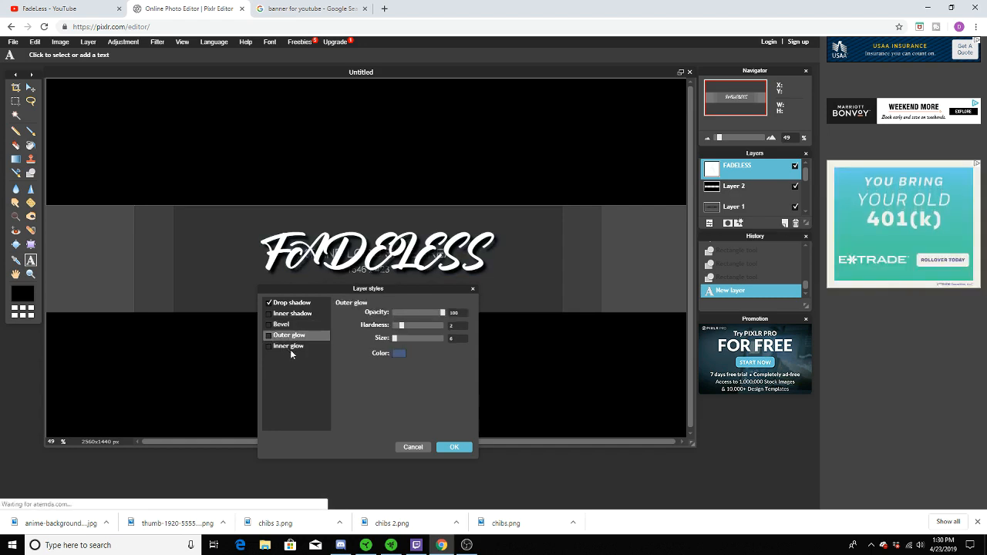
{"action": "left_click", "coordinate": [288, 346]}
{"action": "left_click", "coordinate": [269, 346]}
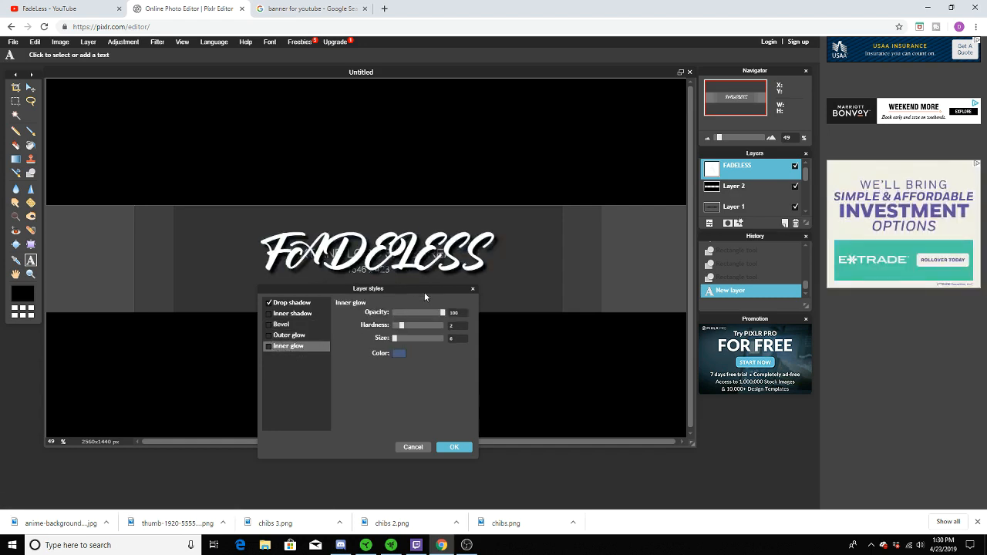
Apply the layer styles to the FADELESS text with only the drop shadow enabled
{"action": "left_click", "coordinate": [455, 447]}
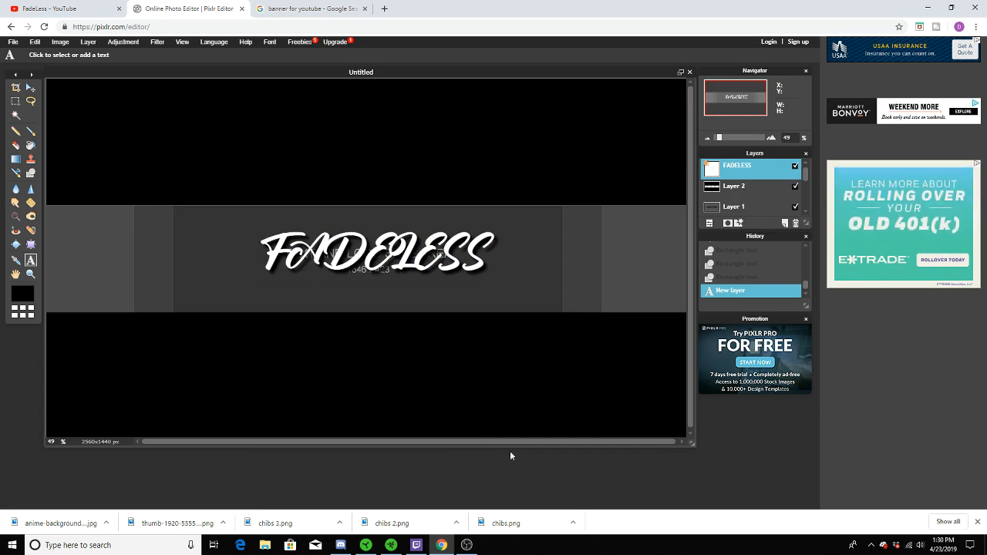
{"action": "left_click", "coordinate": [13, 42]}
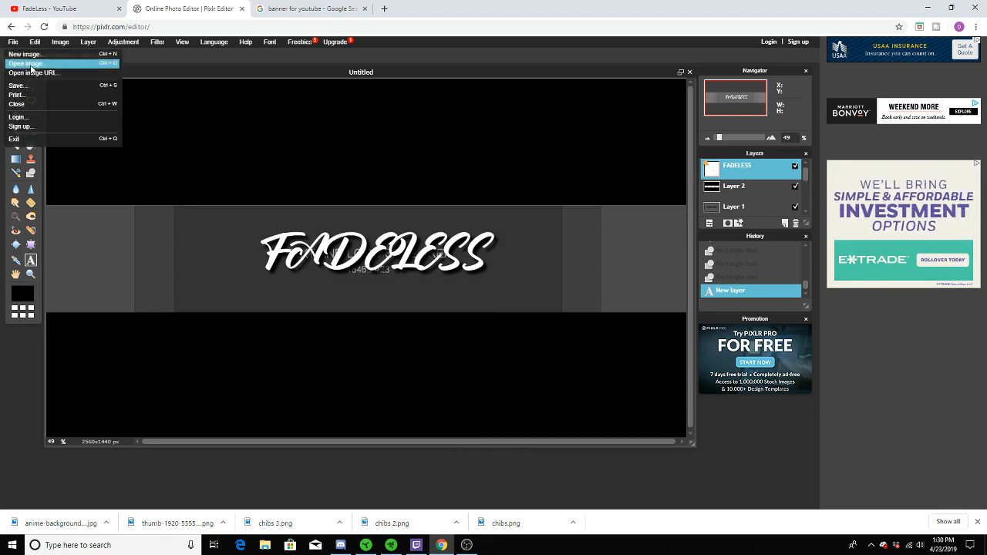
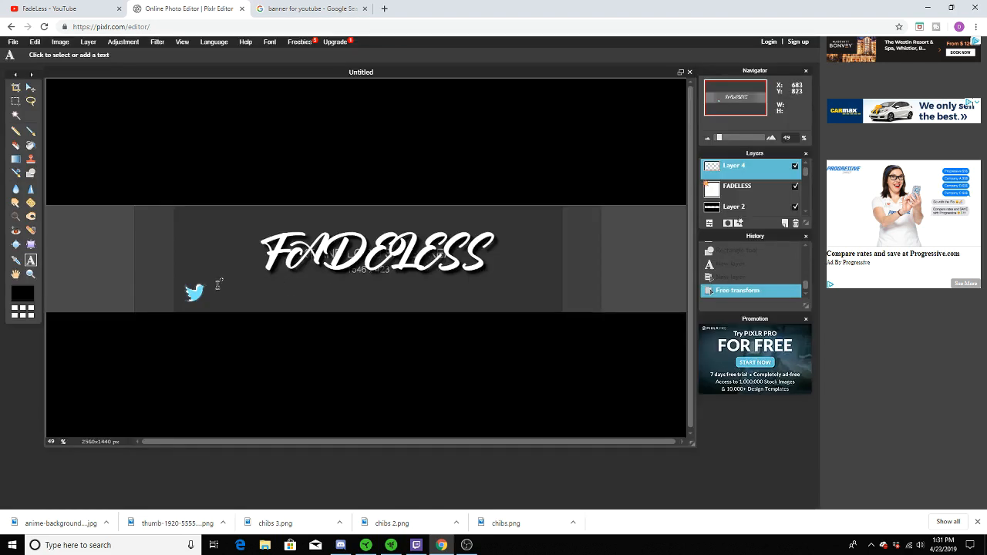
Add the text "FadeLess_YT" at size 45 and place it directly beside the Twitter bird logo
{"action": "left_click", "coordinate": [214, 289]}
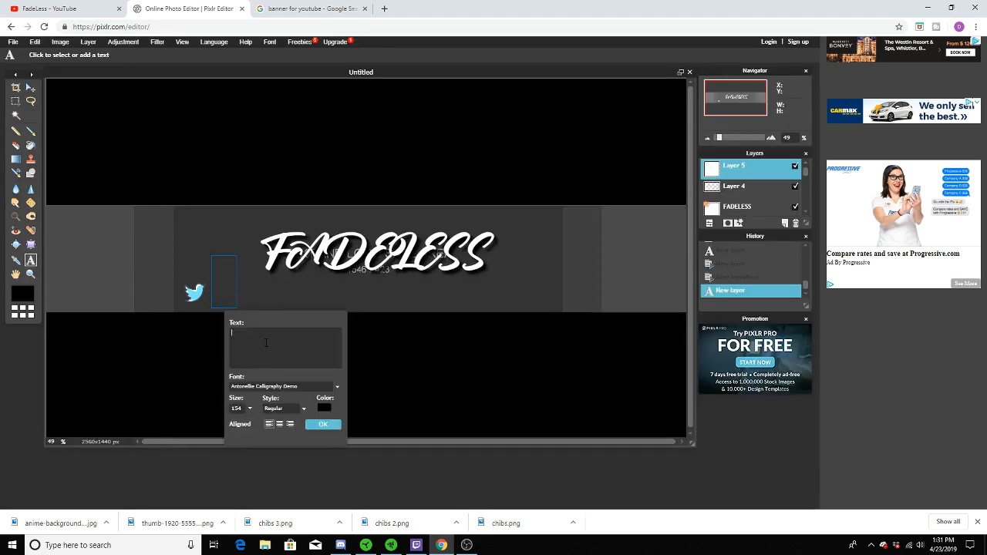
{"action": "type", "text": "Fade"}
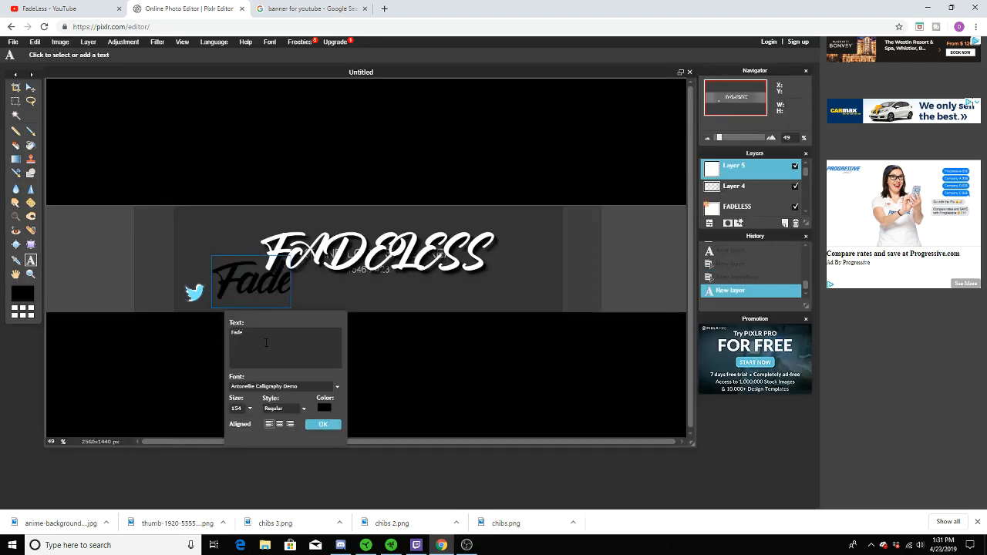
{"action": "type", "text": "Less"}
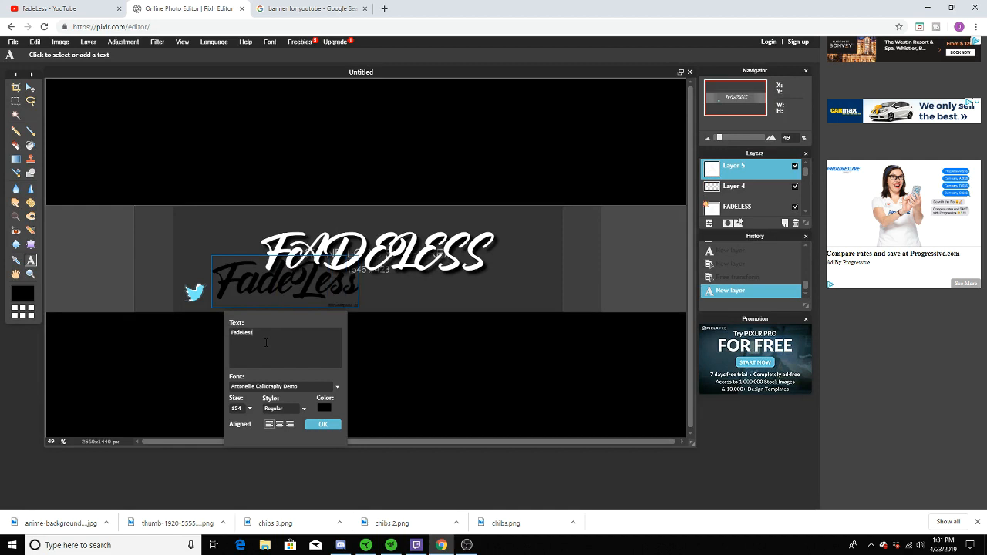
{"action": "type", "text": "_YT"}
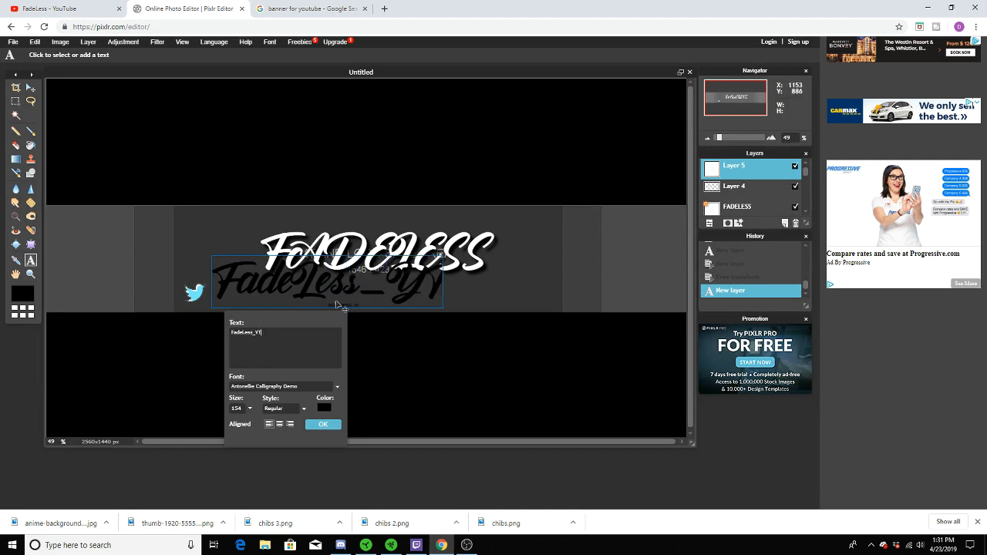
{"action": "left_click", "coordinate": [249, 409]}
{"action": "left_click_drag", "start_coordinate": [208, 423], "coordinate": [203, 425]}
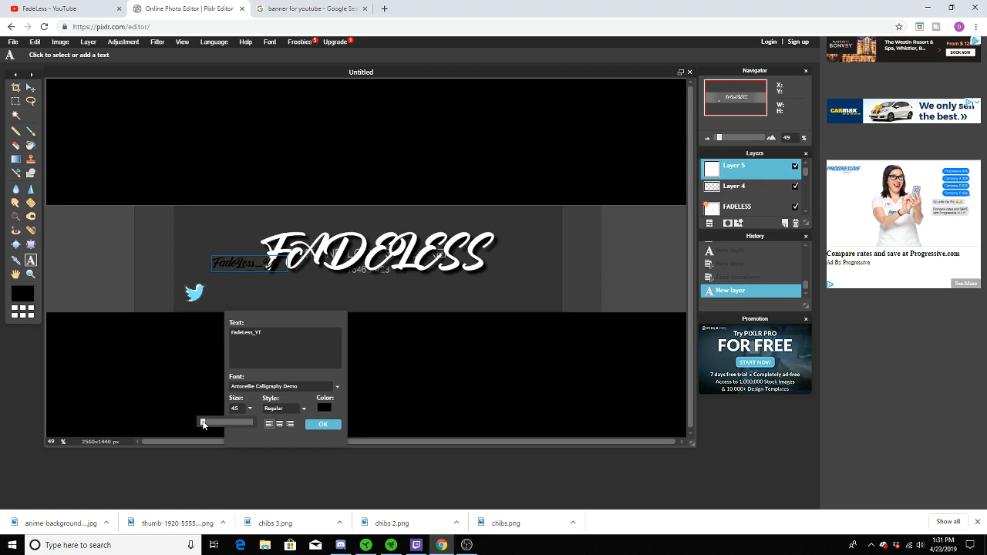
{"action": "left_click_drag", "start_coordinate": [242, 263], "coordinate": [241, 297]}
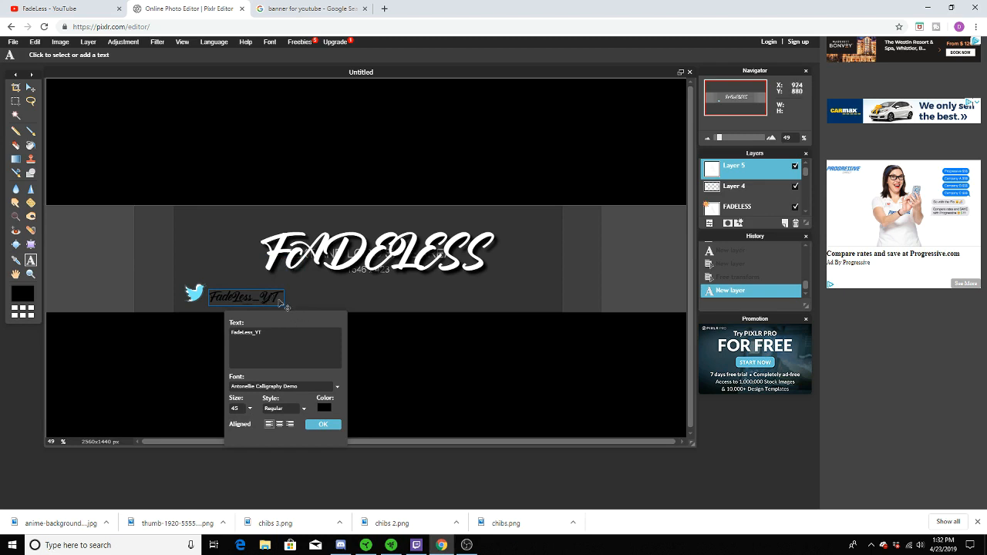
Browse the available fonts and change the Twitter handle text to Comic Sans MS
{"action": "left_click", "coordinate": [311, 388]}
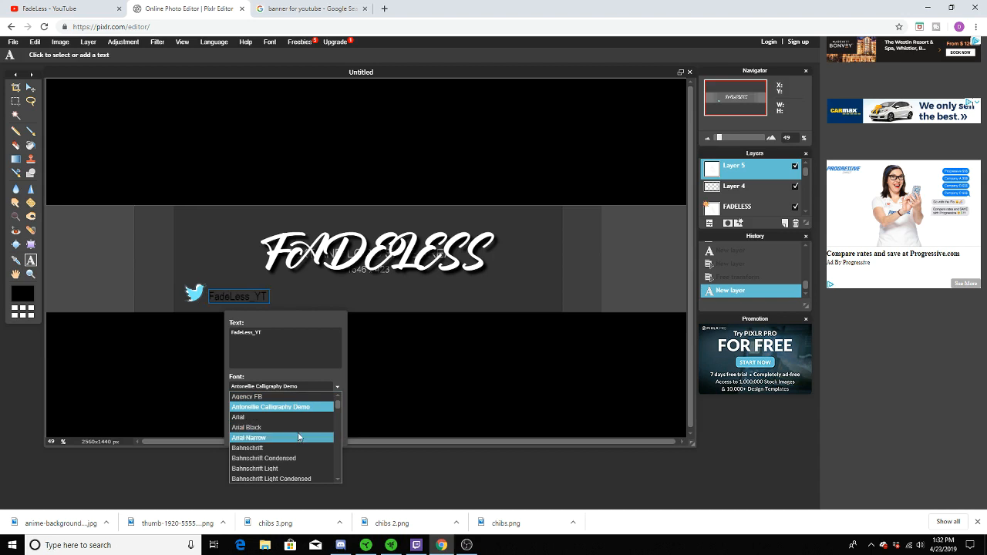
{"action": "scroll", "coordinate": [293, 423], "scroll_direction": "down", "scroll_amount": 3}
{"action": "scroll", "coordinate": [291, 426], "scroll_direction": "down", "scroll_amount": 10}
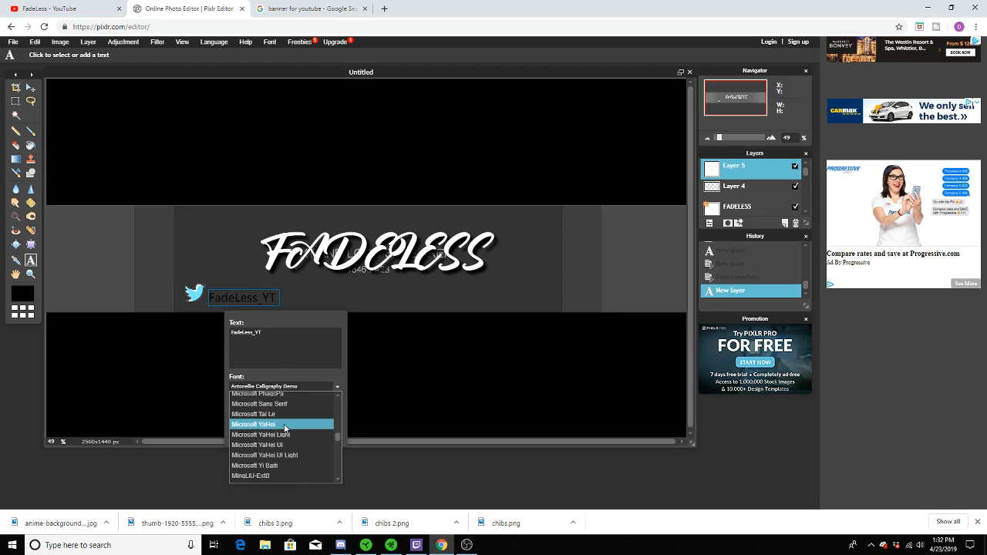
{"action": "scroll", "coordinate": [281, 427], "scroll_direction": "down", "scroll_amount": 6}
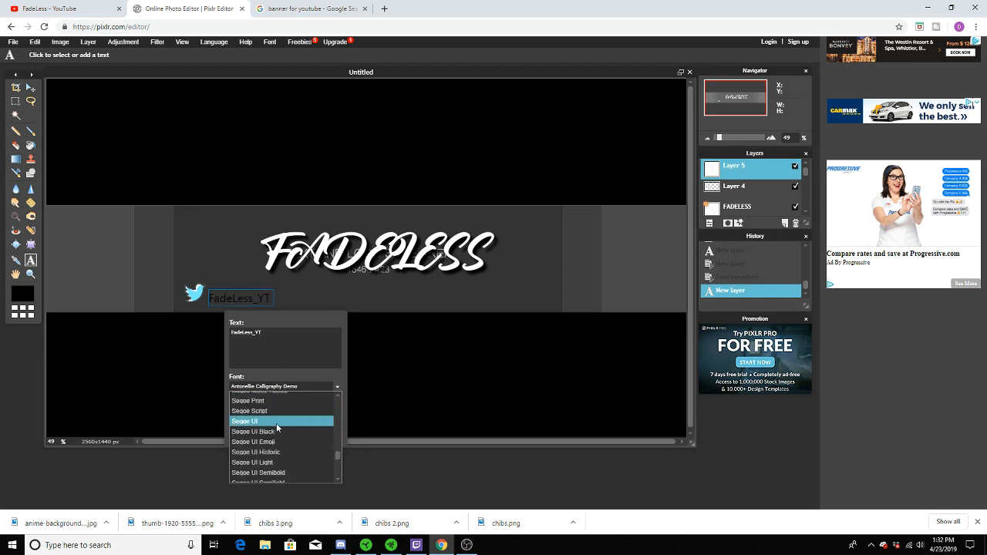
{"action": "scroll", "coordinate": [270, 453], "scroll_direction": "down", "scroll_amount": 8}
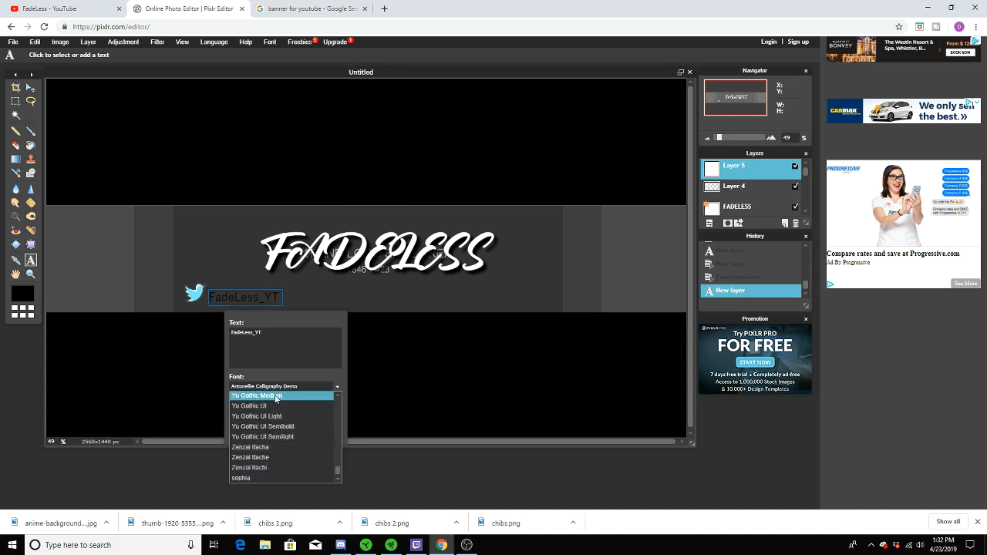
{"action": "scroll", "coordinate": [278, 402], "scroll_direction": "up", "scroll_amount": 15}
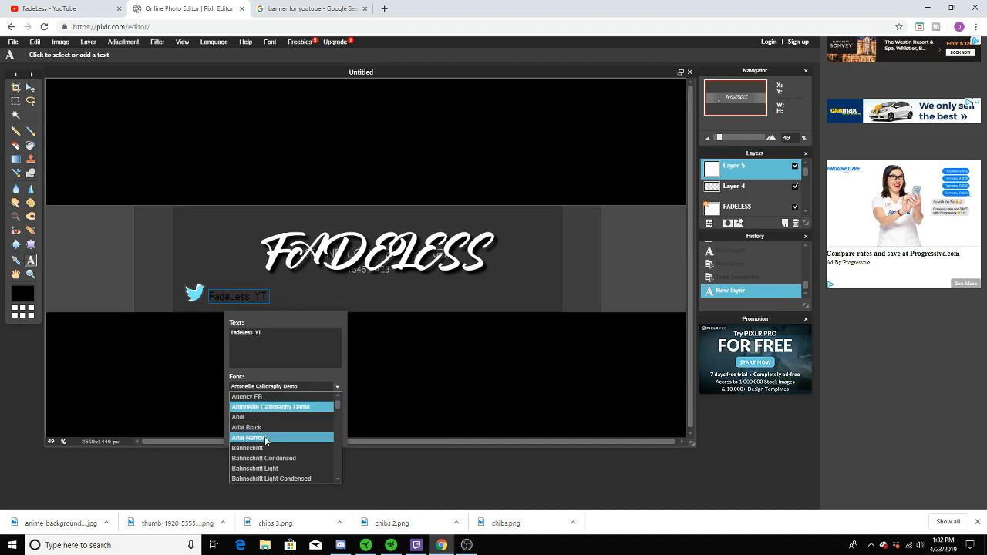
{"action": "scroll", "coordinate": [275, 473], "scroll_direction": "down", "scroll_amount": 5}
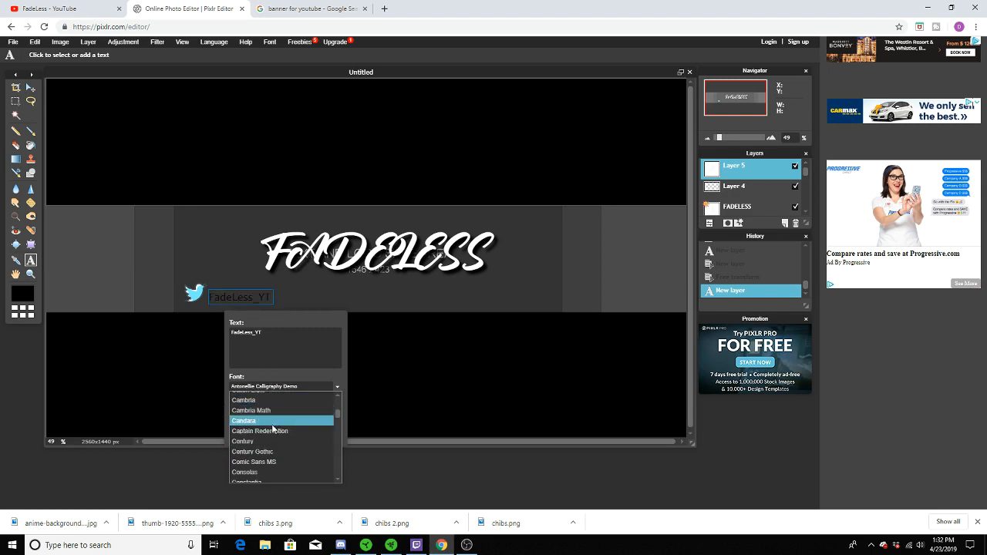
{"action": "scroll", "coordinate": [277, 458], "scroll_direction": "up", "scroll_amount": 5}
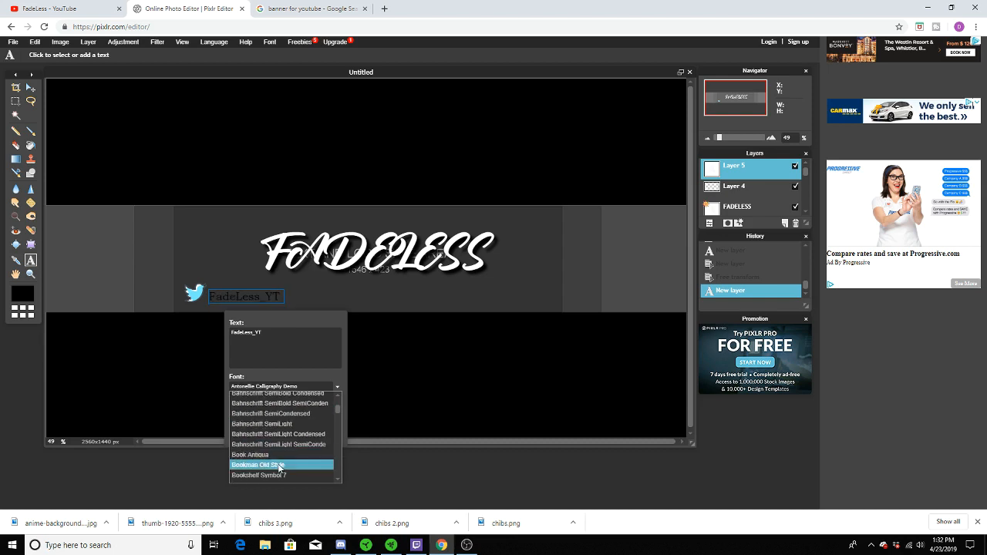
{"action": "scroll", "coordinate": [281, 474], "scroll_direction": "down", "scroll_amount": 3}
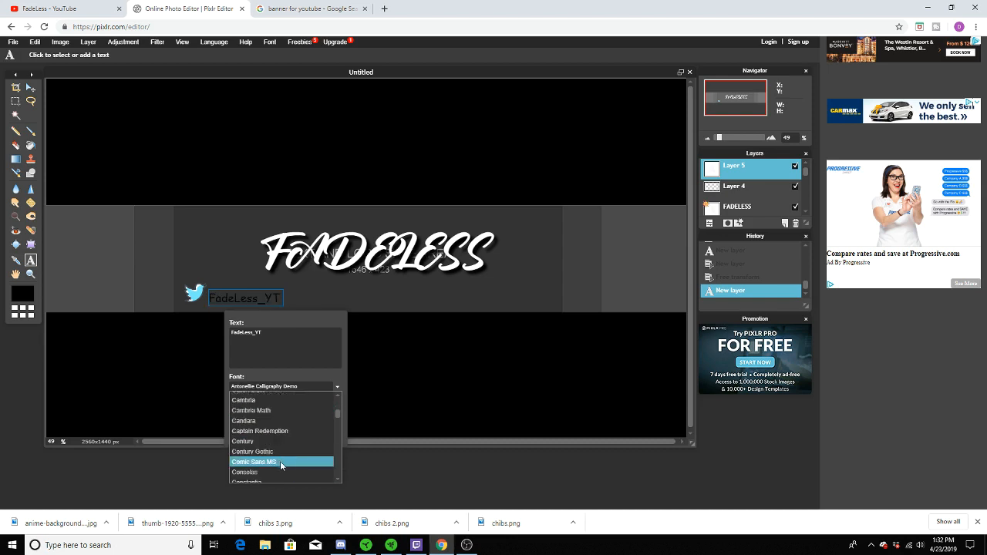
{"action": "left_click", "coordinate": [282, 462]}
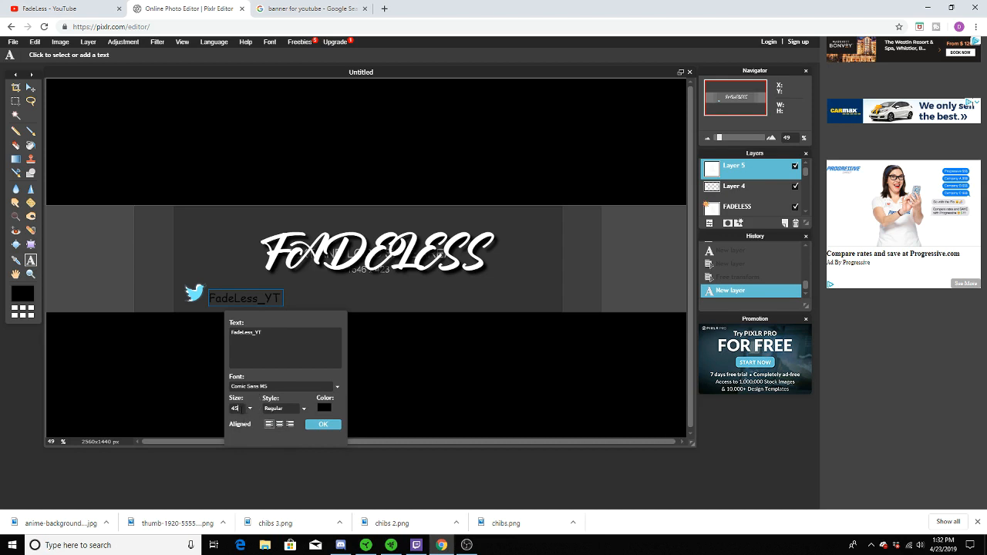
Set the Twitter handle text to size 40 and colour it white (ffffff)
{"action": "key", "text": "BackSpace"}
{"action": "type", "text": "0"}
{"action": "left_click", "coordinate": [323, 408]}
{"action": "left_click_drag", "start_coordinate": [305, 322], "coordinate": [311, 249]}
{"action": "left_click", "coordinate": [477, 442]}
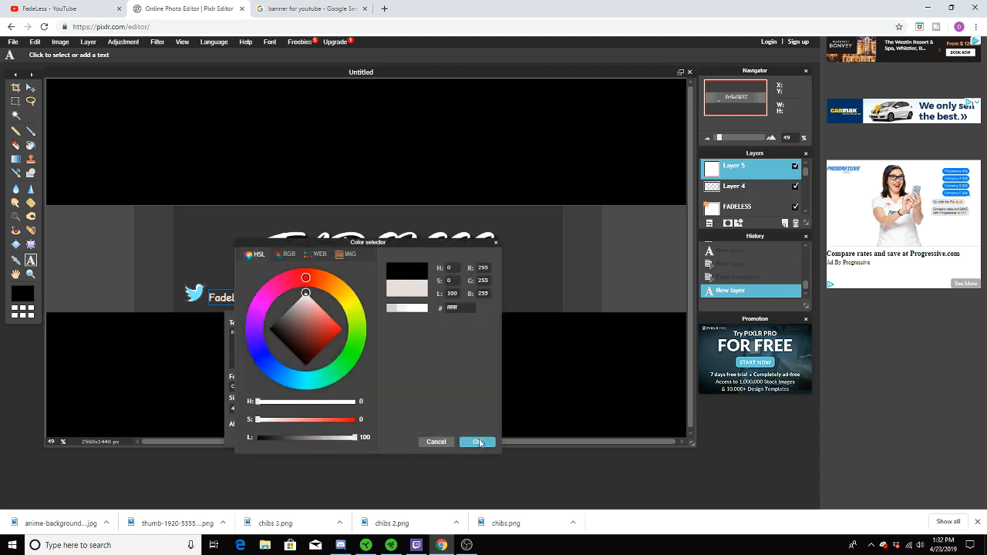
Add a drop shadow with opacity 100 and size 5 to the Twitter handle layer and finish the text
{"action": "right_click", "coordinate": [736, 171]}
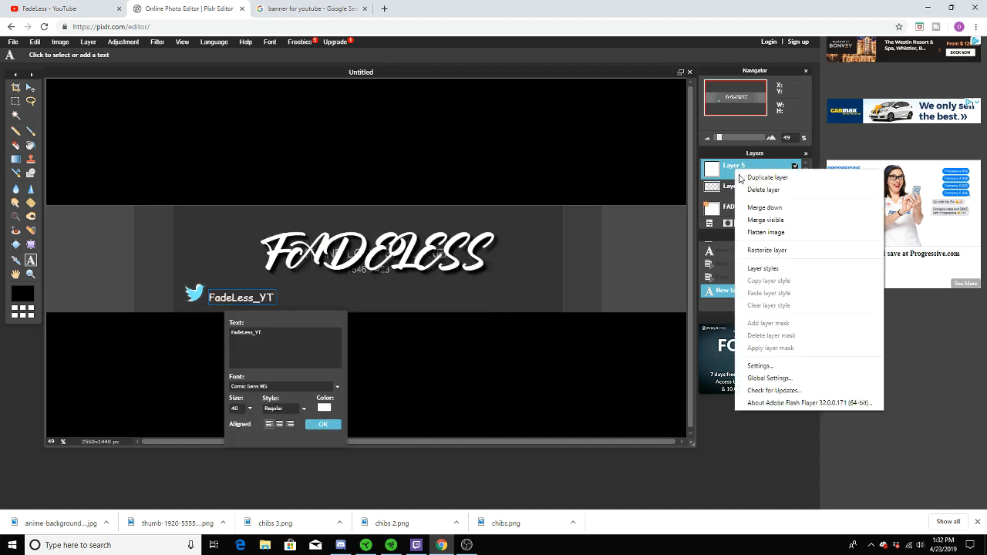
{"action": "left_click", "coordinate": [771, 270]}
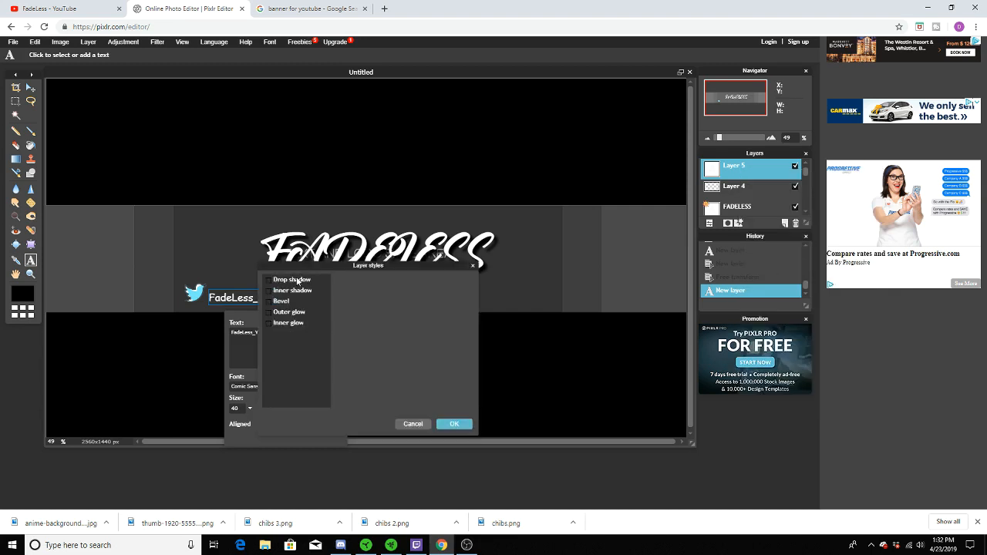
{"action": "left_click", "coordinate": [293, 282]}
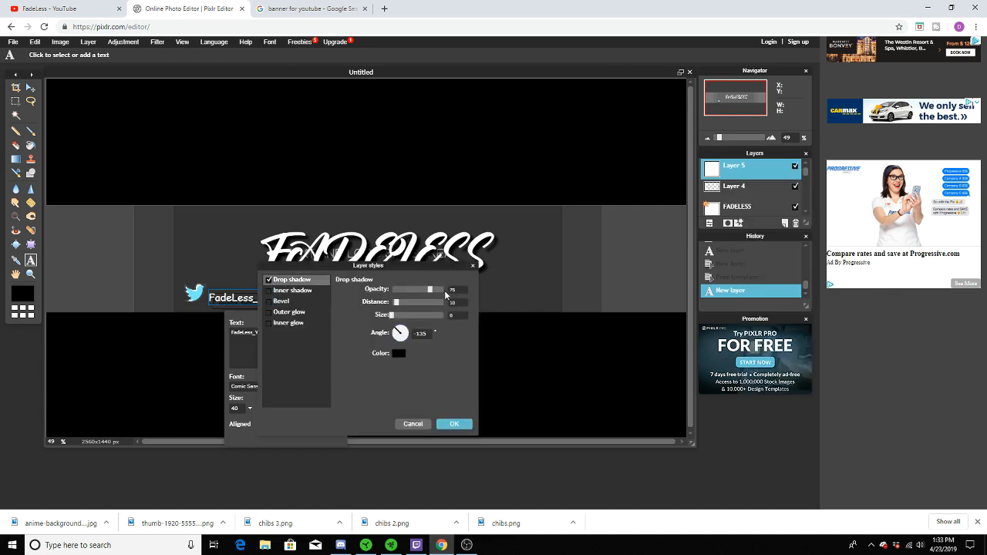
{"action": "type", "text": "100"}
{"action": "type", "text": "5"}
{"action": "left_click", "coordinate": [453, 424]}
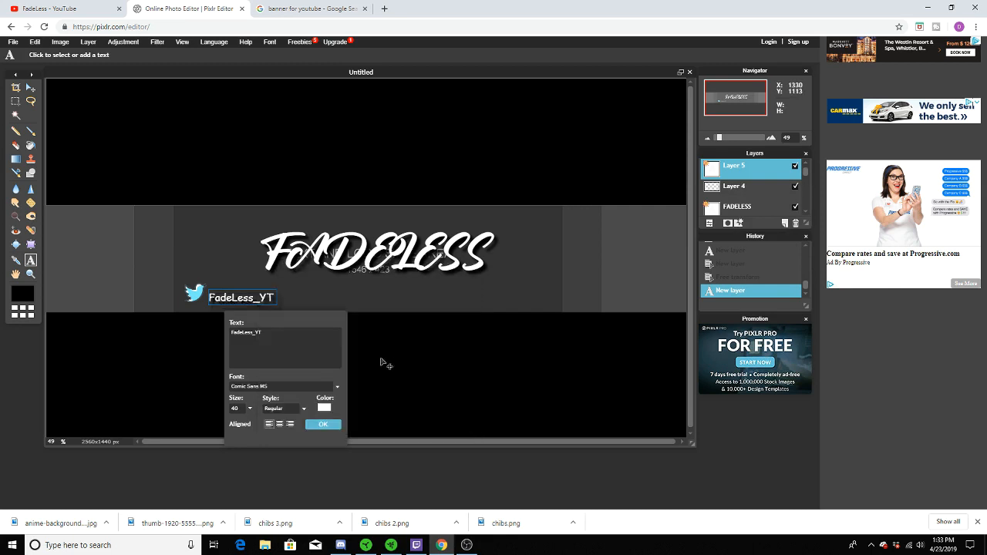
{"action": "left_click", "coordinate": [323, 427]}
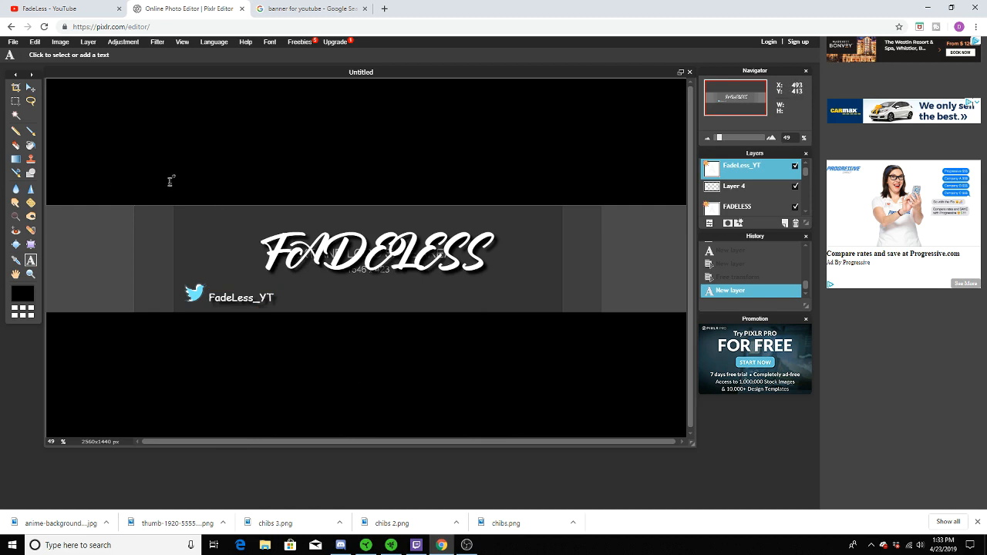
Open the Instagram logo image instagram-png-instagram-png-logo-1455 from the youtube folder
{"action": "left_click", "coordinate": [13, 41]}
{"action": "mouse_move", "coordinate": [34, 41]}
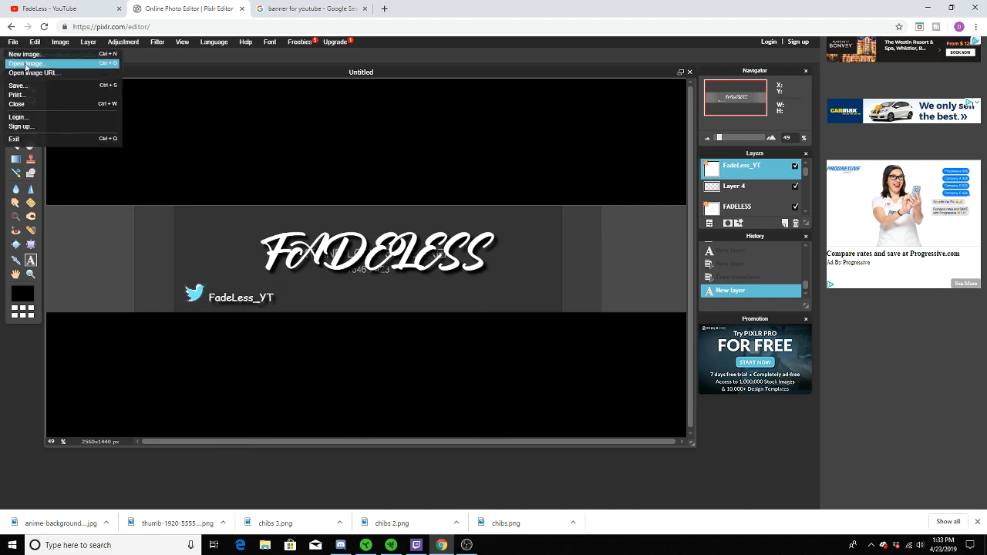
{"action": "left_click", "coordinate": [26, 63]}
{"action": "scroll", "coordinate": [320, 149], "scroll_direction": "down", "scroll_amount": 5}
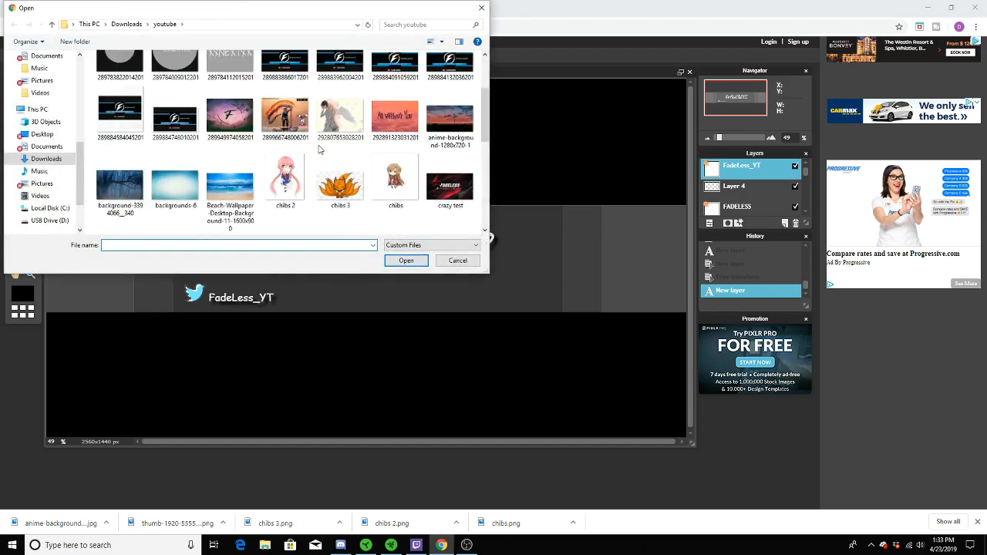
{"action": "left_click", "coordinate": [432, 182]}
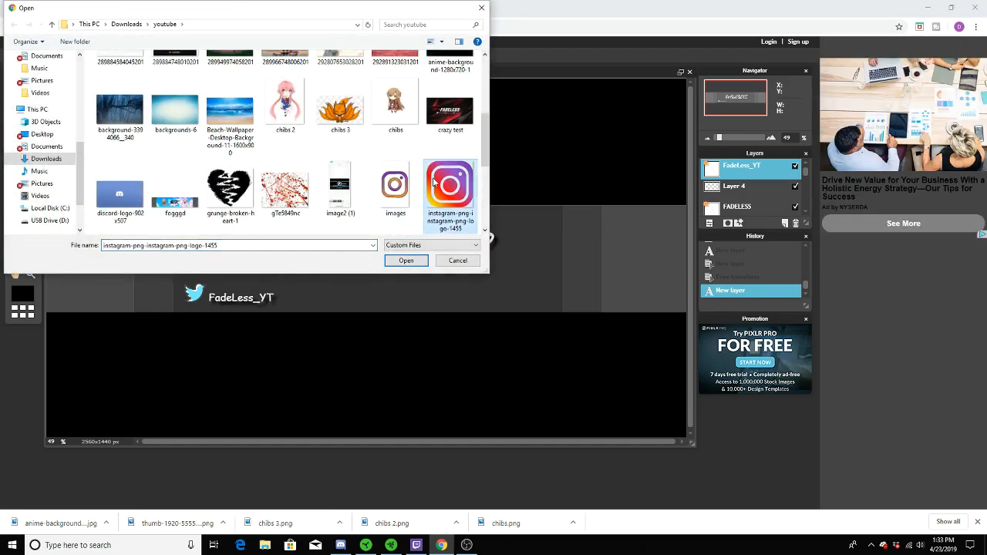
{"action": "left_click", "coordinate": [410, 261]}
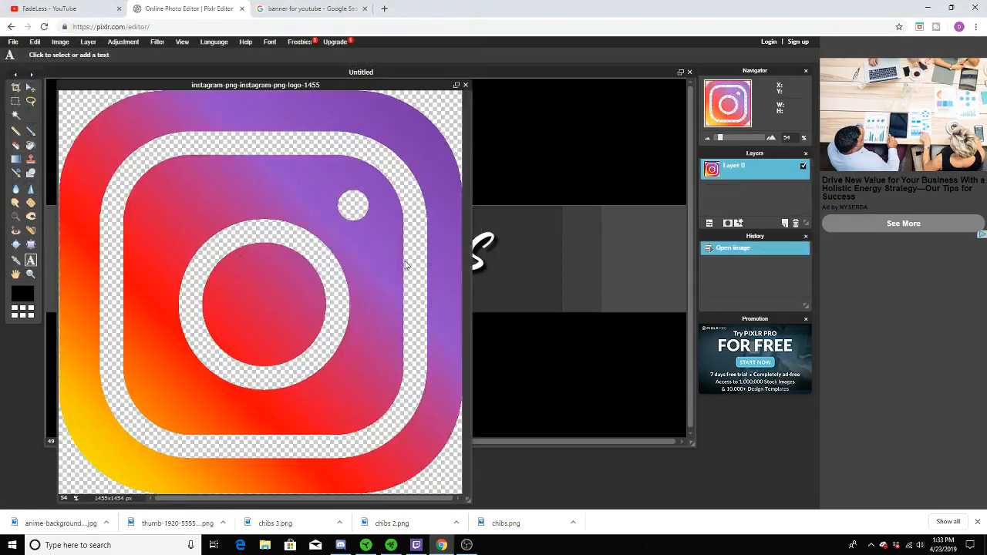
Copy the entire Instagram logo, close its image without saving, and paste the logo into the banner
{"action": "key", "text": "v"}
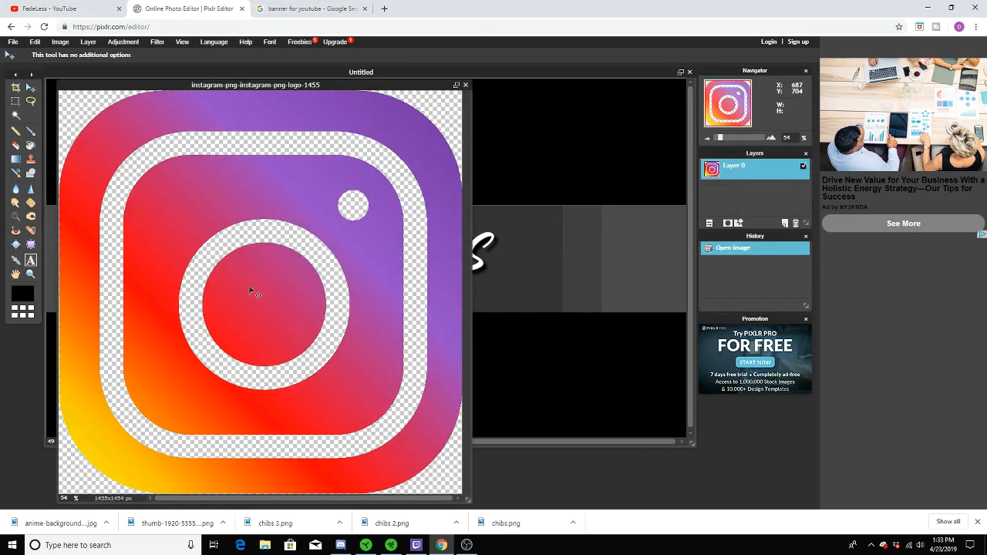
{"action": "key", "text": "ctrl+a"}
{"action": "key", "text": "ctrl+c"}
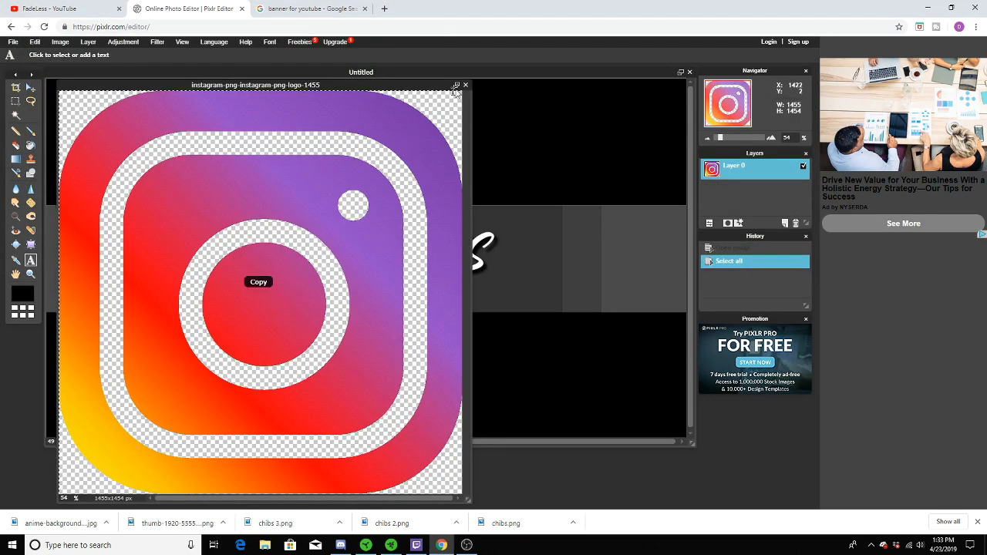
{"action": "left_click", "coordinate": [467, 84]}
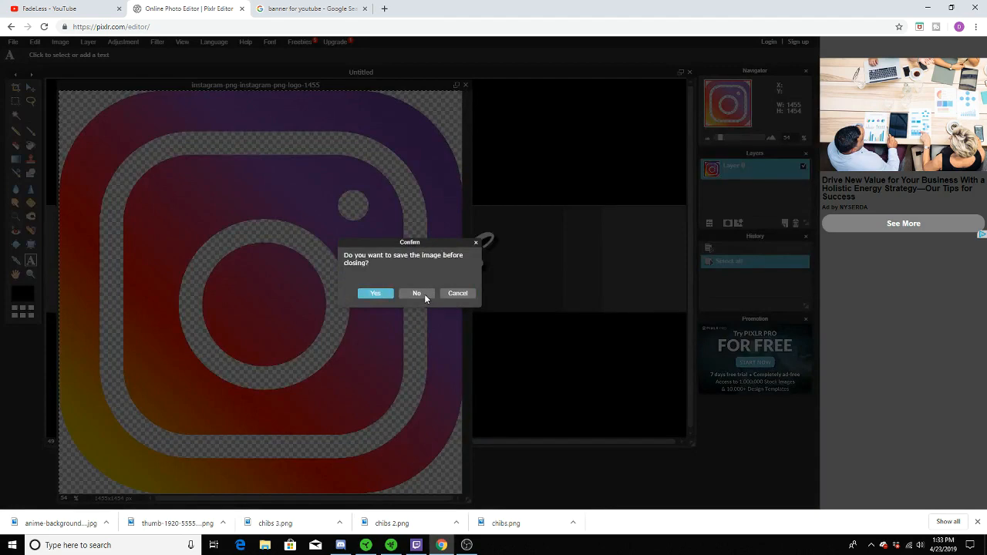
{"action": "left_click", "coordinate": [417, 293]}
{"action": "key", "text": "ctrl+v"}
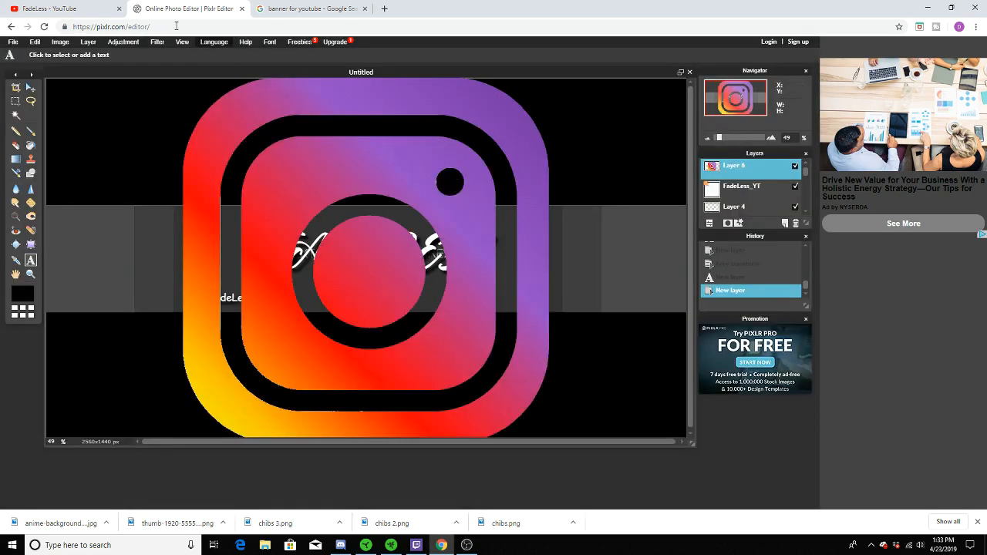
Free-transform the Instagram logo down to the Twitter icon's size and place it just after the Twitter handle
{"action": "left_click", "coordinate": [35, 44]}
{"action": "left_click", "coordinate": [65, 118]}
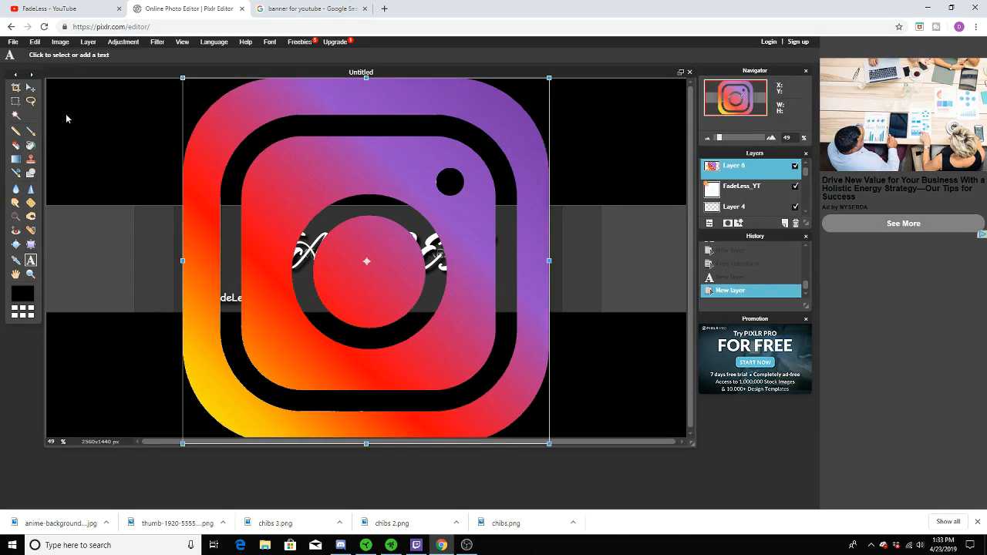
{"action": "left_click_drag", "start_coordinate": [549, 78], "coordinate": [378, 249]}
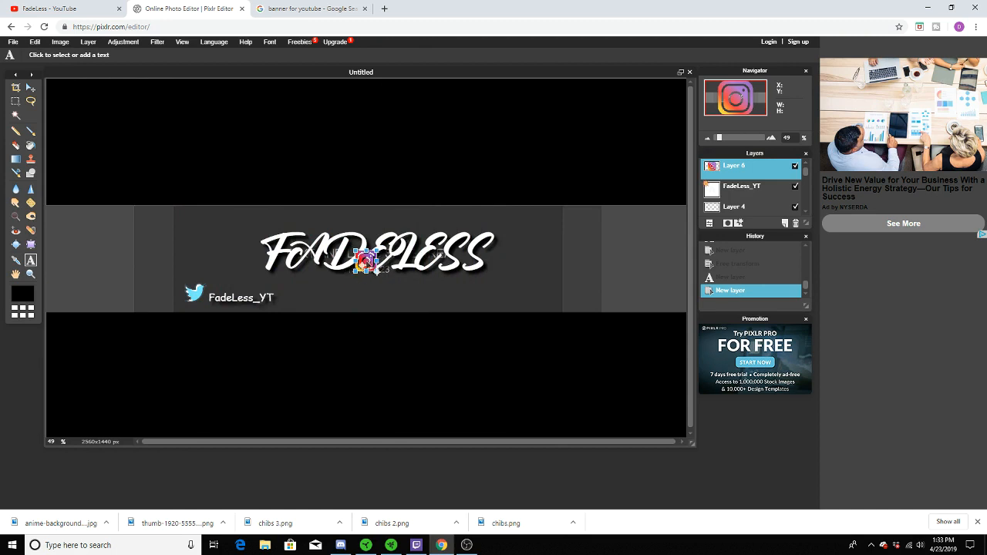
{"action": "left_click_drag", "start_coordinate": [370, 259], "coordinate": [300, 284]}
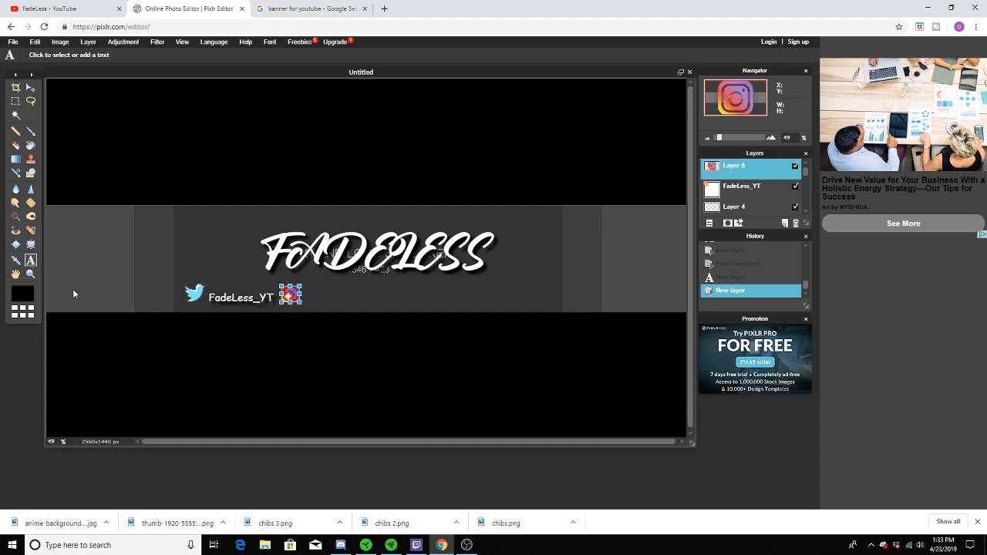
{"action": "left_click", "coordinate": [34, 261]}
{"action": "left_click", "coordinate": [374, 293]}
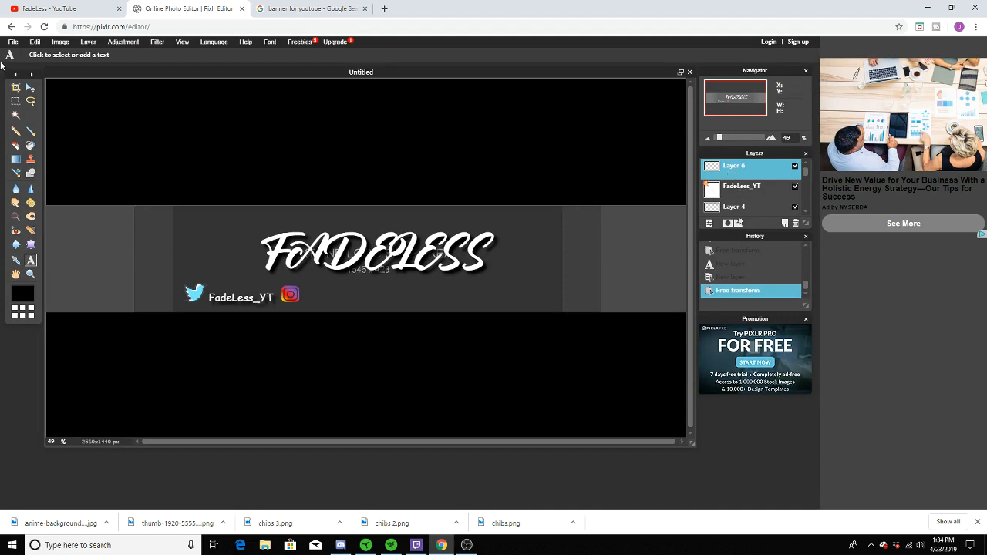
Free-transform the Instagram logo again to enlarge it slightly beside the Twitter handle
{"action": "left_click", "coordinate": [42, 42]}
{"action": "left_click", "coordinate": [72, 118]}
{"action": "left_click_drag", "start_coordinate": [303, 283], "coordinate": [291, 304]}
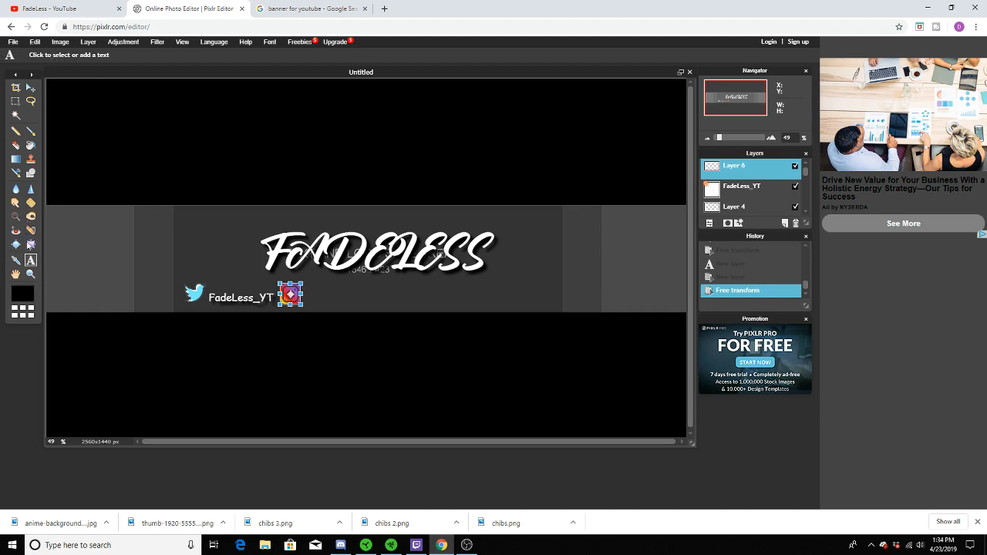
{"action": "left_click", "coordinate": [31, 262]}
{"action": "left_click", "coordinate": [375, 294]}
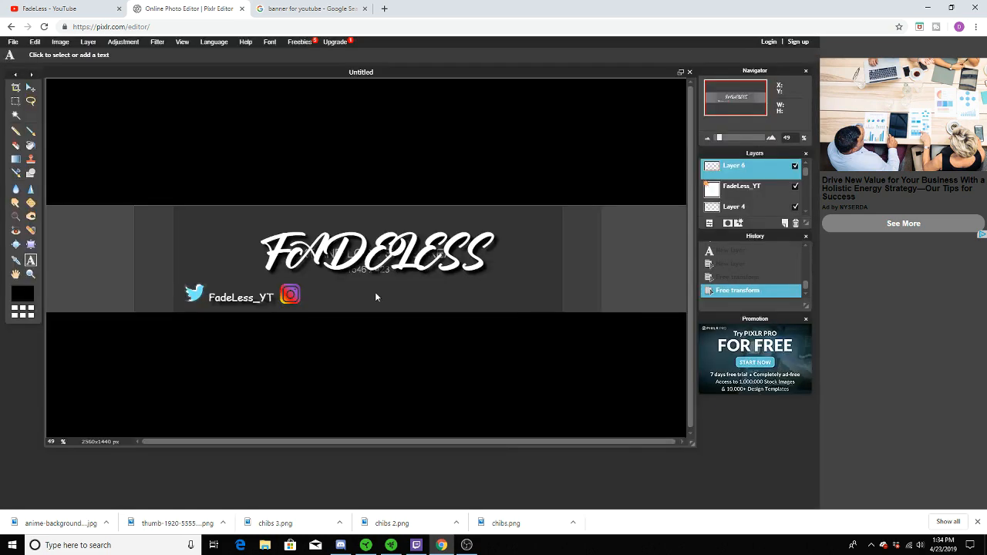
Add white "FadeLess_YT" text in Comic Sans MS, size 40, Regular style, directly beside the Instagram logo
{"action": "left_click", "coordinate": [313, 297]}
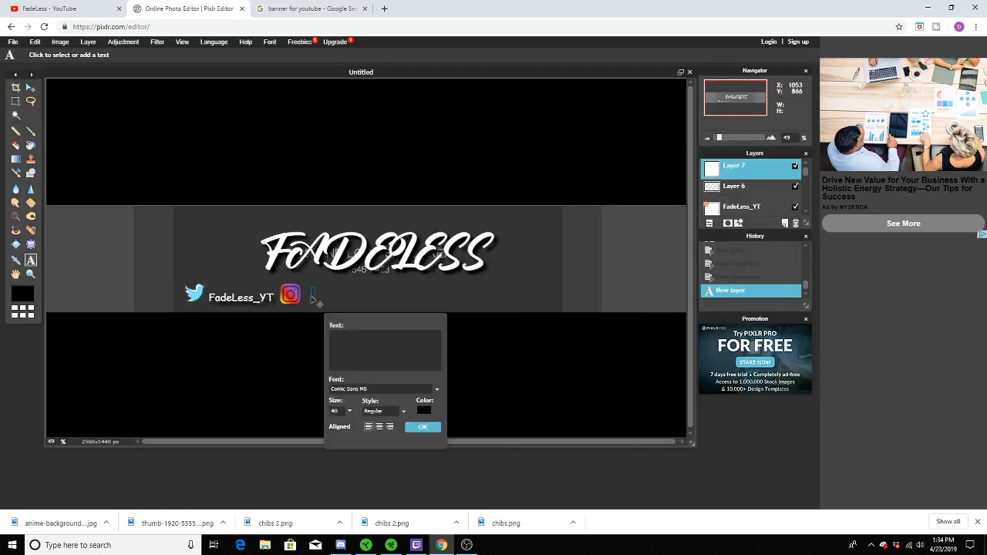
{"action": "left_click", "coordinate": [50, 9]}
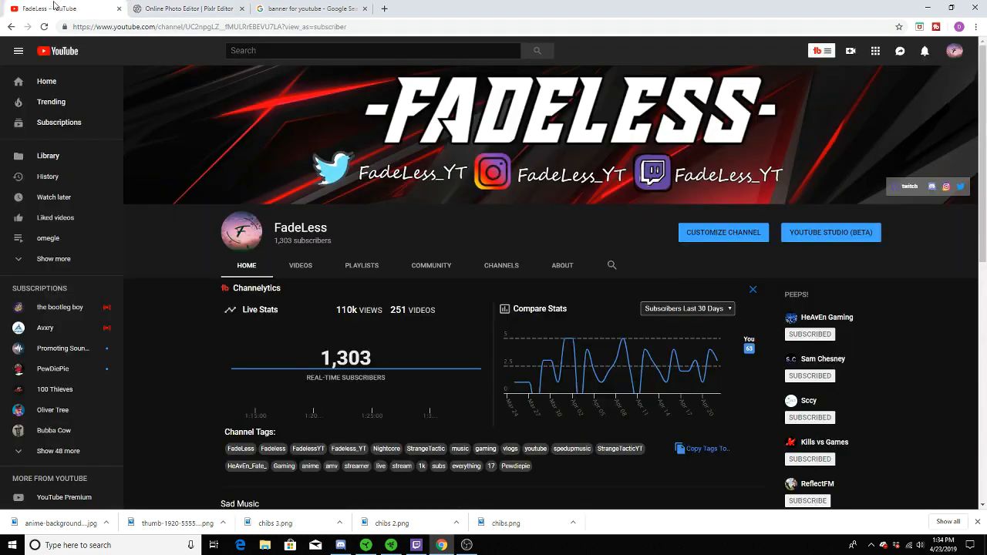
{"action": "left_click", "coordinate": [192, 8]}
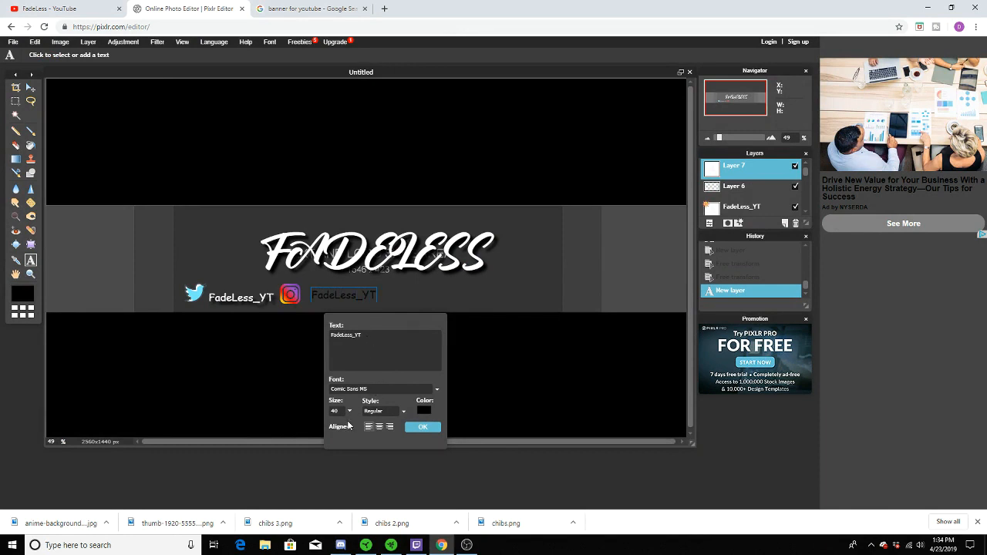
{"action": "left_click", "coordinate": [424, 411]}
{"action": "left_click_drag", "start_coordinate": [312, 303], "coordinate": [348, 301]}
{"action": "left_click", "coordinate": [477, 442]}
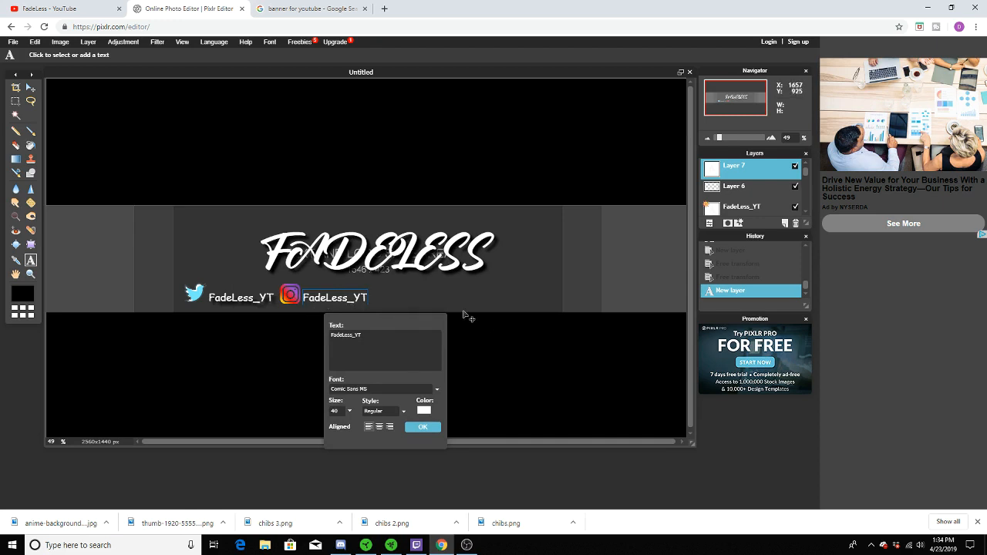
{"action": "left_click", "coordinate": [374, 414]}
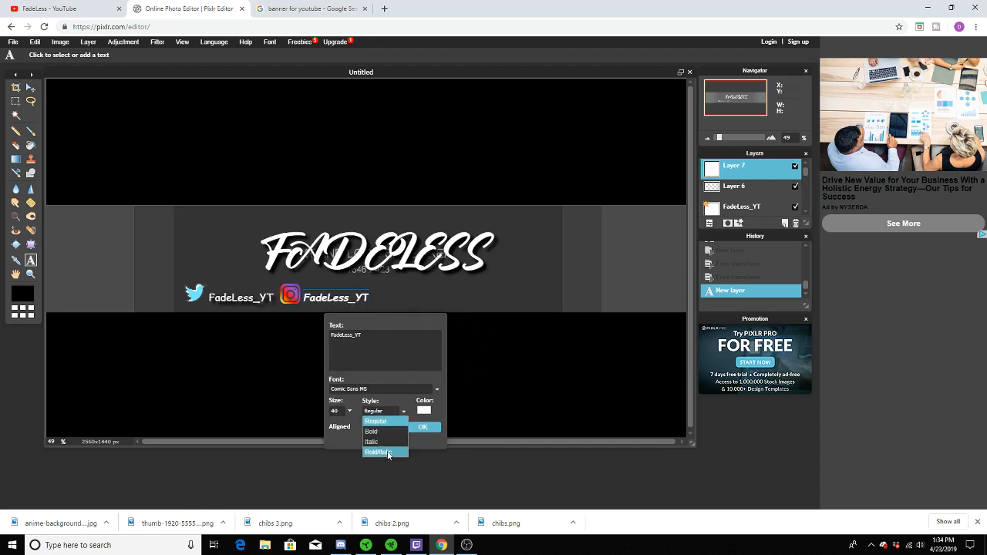
{"action": "left_click", "coordinate": [376, 421]}
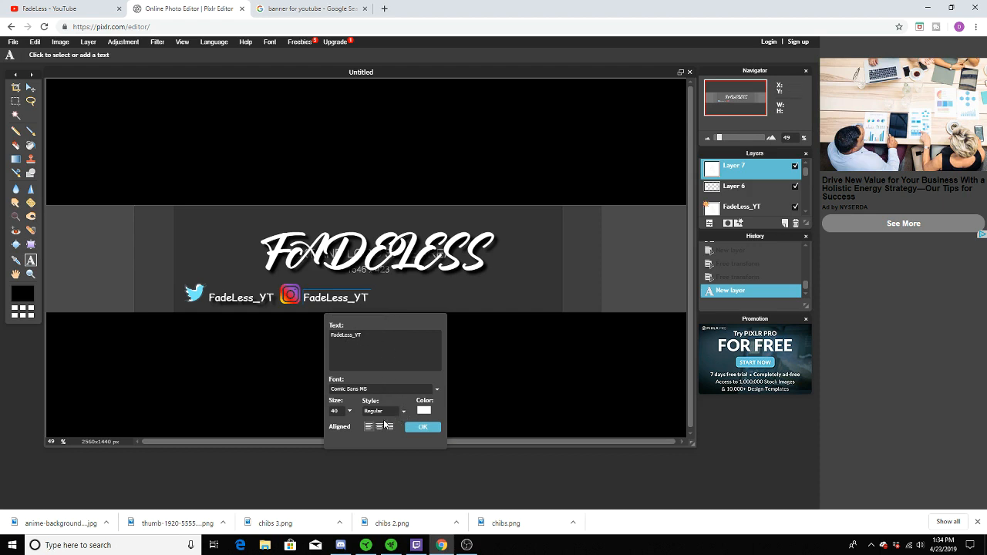
Confirm the Instagram handle text and apply a black drop shadow to it, adjusting the shadow's opacity
{"action": "left_click", "coordinate": [424, 428]}
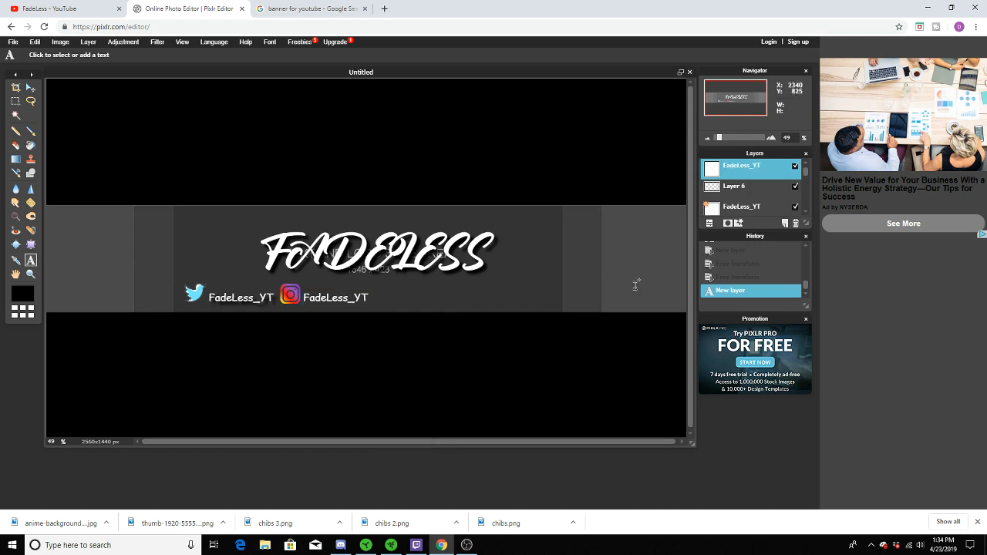
{"action": "right_click", "coordinate": [752, 169]}
{"action": "left_click", "coordinate": [790, 269]}
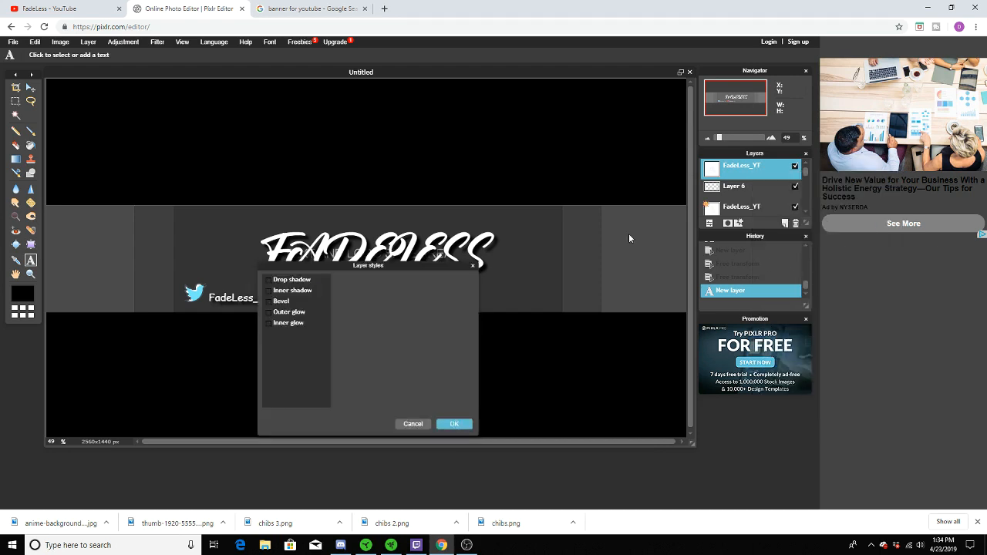
{"action": "left_click", "coordinate": [268, 280]}
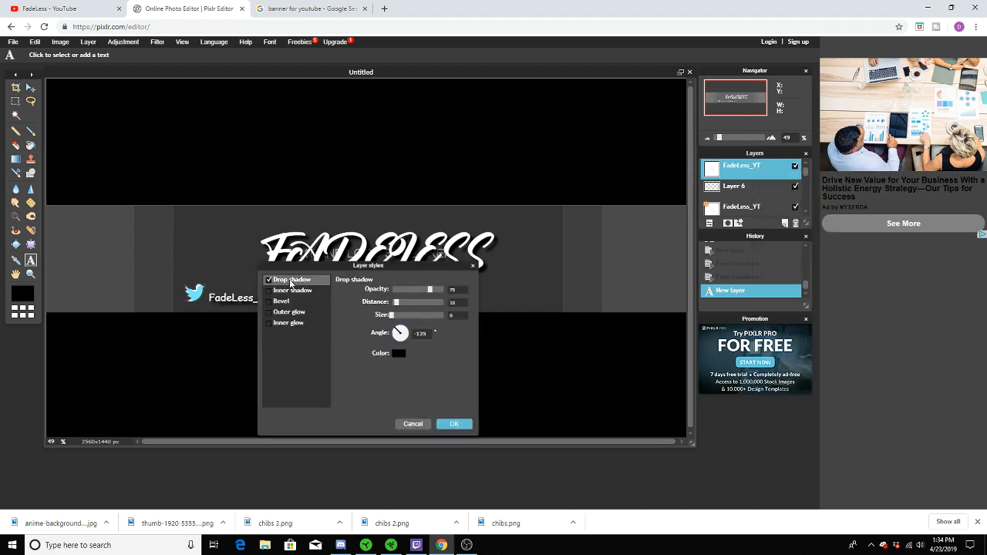
{"action": "left_click_drag", "start_coordinate": [396, 267], "coordinate": [578, 262]}
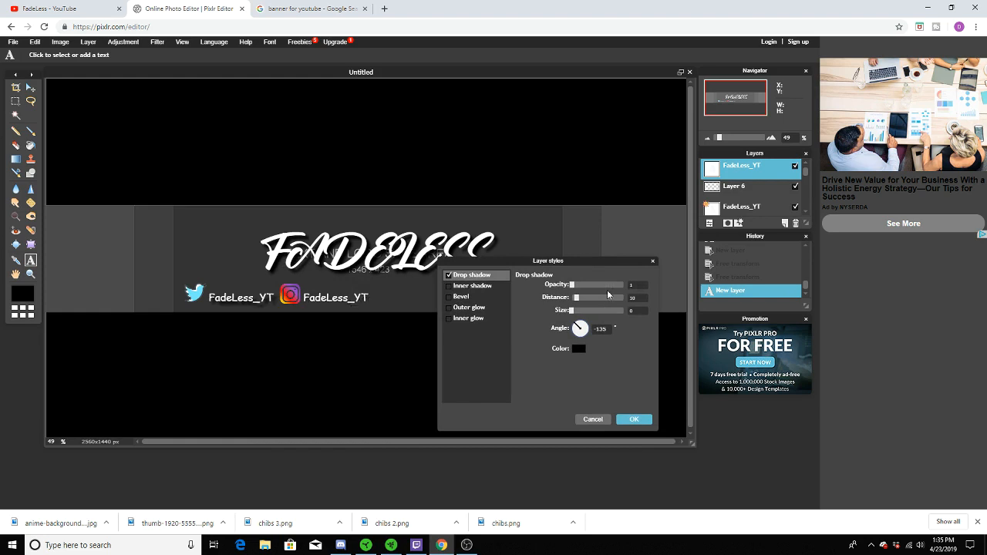
{"action": "left_click_drag", "start_coordinate": [607, 290], "coordinate": [623, 289]}
{"action": "left_click", "coordinate": [626, 420]}
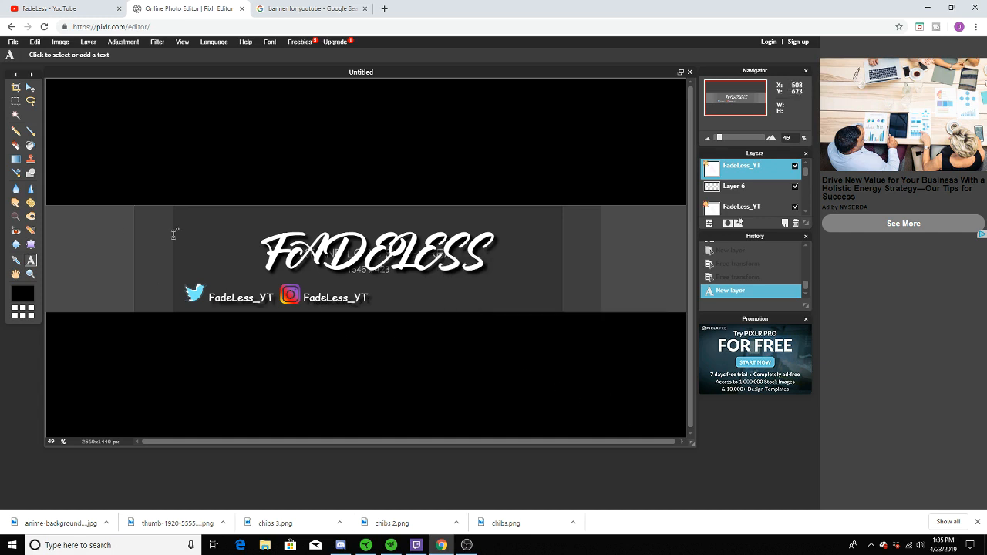
Open the image twitch-streaming-media-logo-deviantart-subscribe from the youtube folder
{"action": "left_click", "coordinate": [17, 43]}
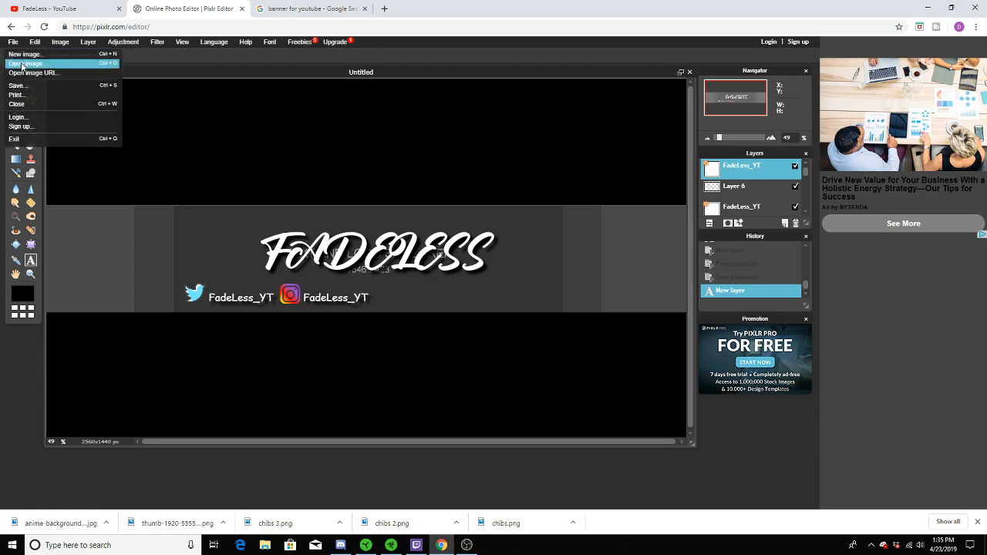
{"action": "left_click", "coordinate": [22, 64]}
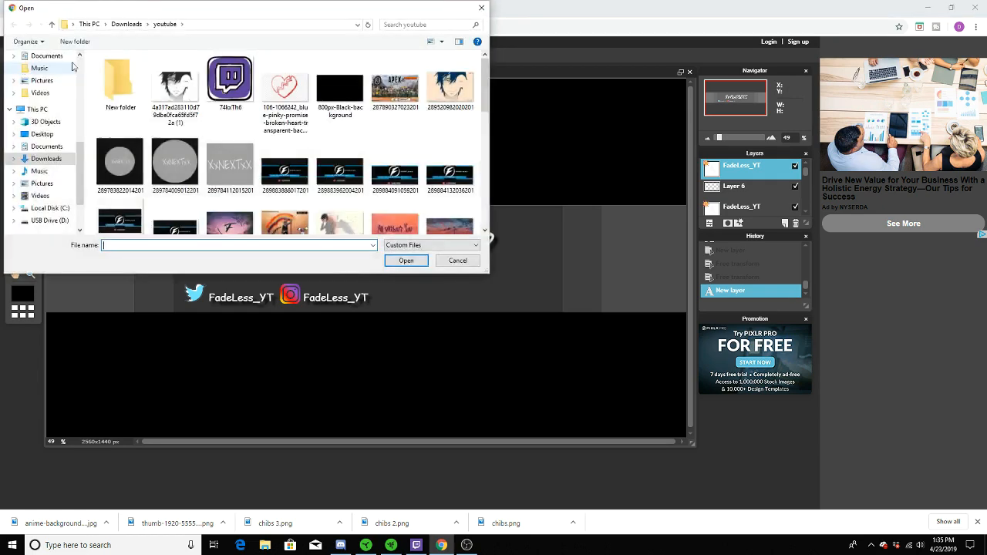
{"action": "scroll", "coordinate": [290, 110], "scroll_direction": "down", "scroll_amount": 5}
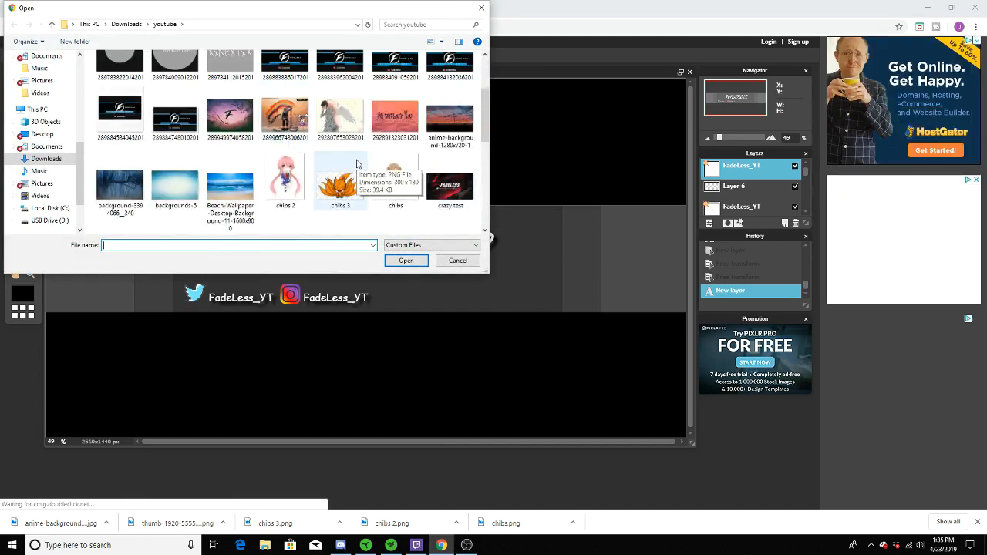
{"action": "scroll", "coordinate": [352, 169], "scroll_direction": "down", "scroll_amount": 5}
{"action": "scroll", "coordinate": [356, 180], "scroll_direction": "down", "scroll_amount": 1}
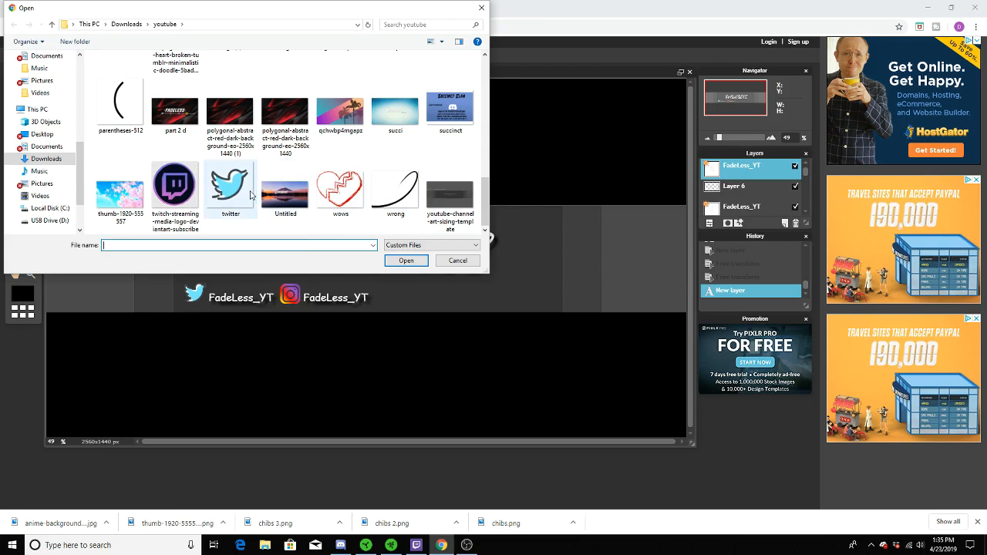
{"action": "left_click", "coordinate": [175, 188]}
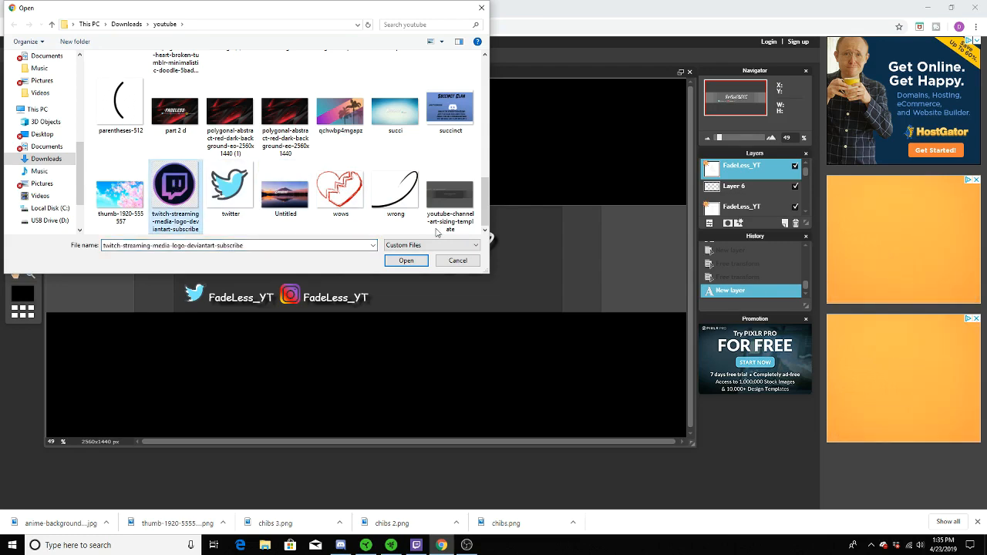
{"action": "scroll", "coordinate": [356, 117], "scroll_direction": "up", "scroll_amount": 3}
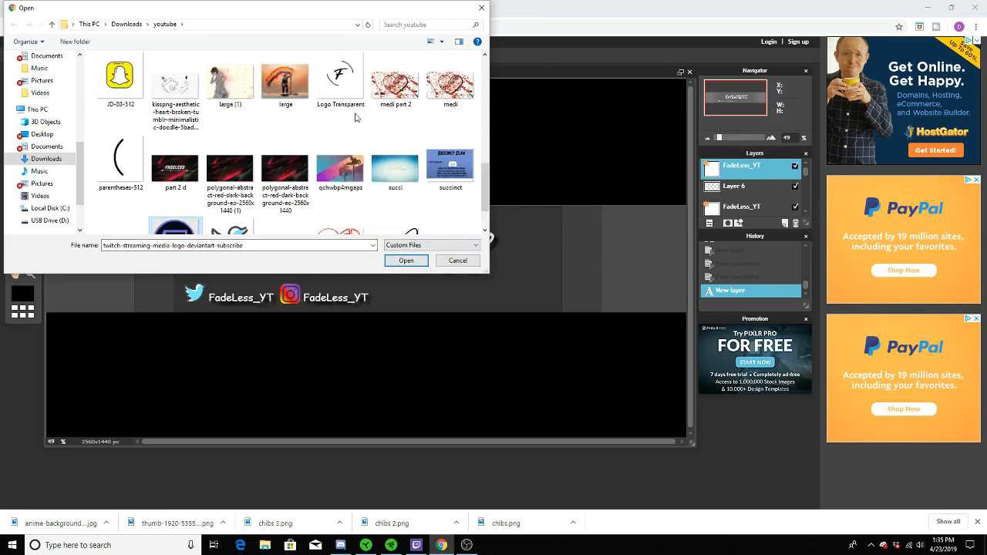
{"action": "scroll", "coordinate": [356, 117], "scroll_direction": "down", "scroll_amount": 3}
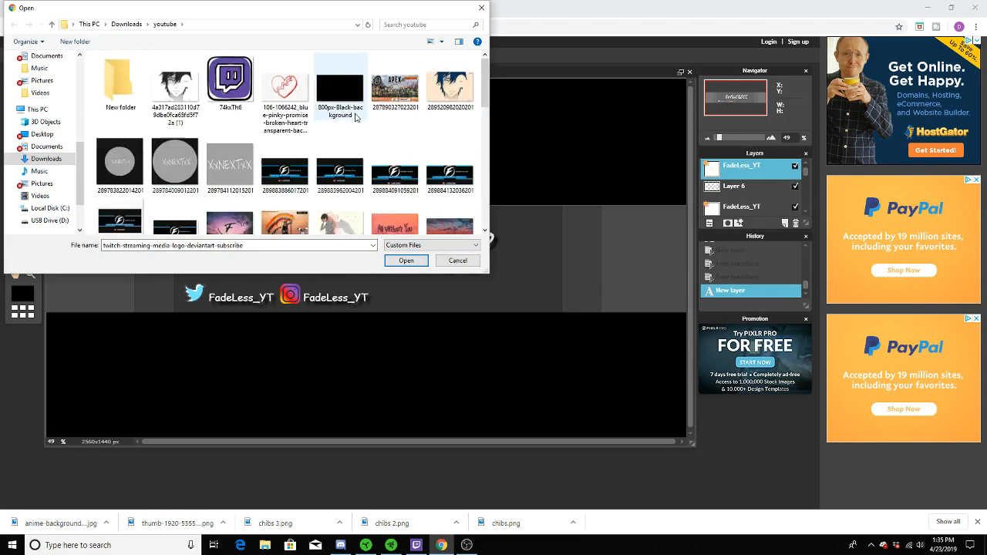
{"action": "left_click", "coordinate": [405, 260]}
Copy the entire round Twitch logo from its image into the banner and hide the pasted layer
{"action": "key", "text": "ctrl+a"}
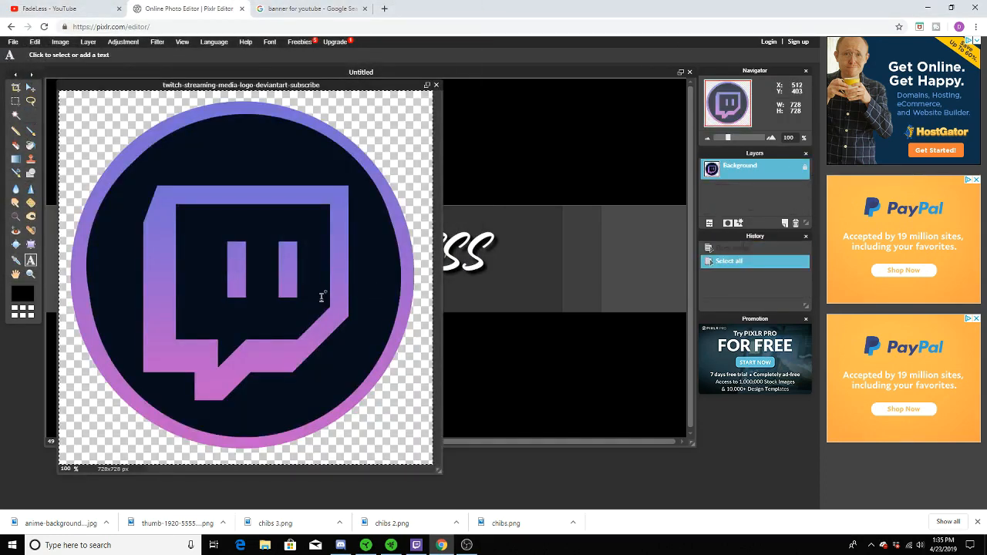
{"action": "key", "text": "ctrl+c"}
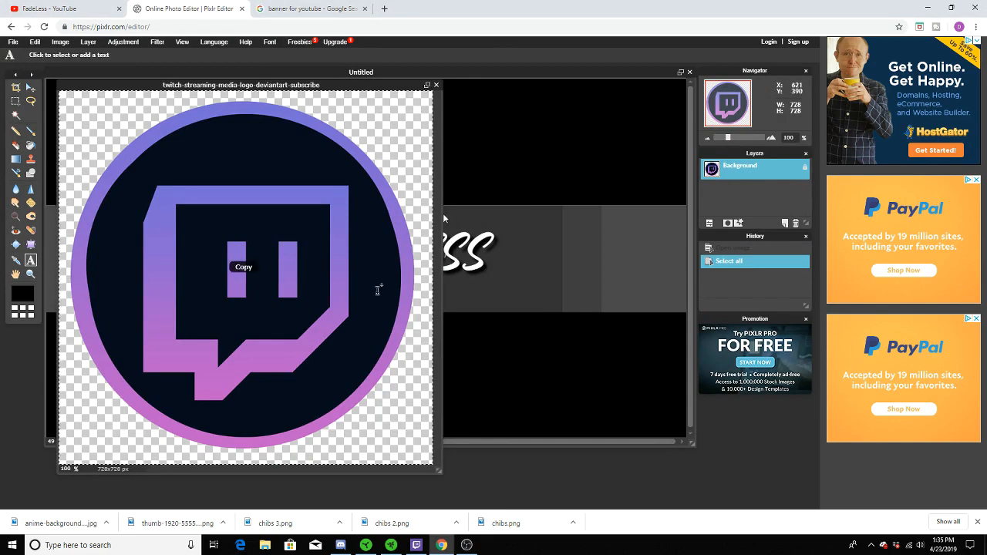
{"action": "left_click", "coordinate": [436, 85]}
{"action": "left_click", "coordinate": [416, 293]}
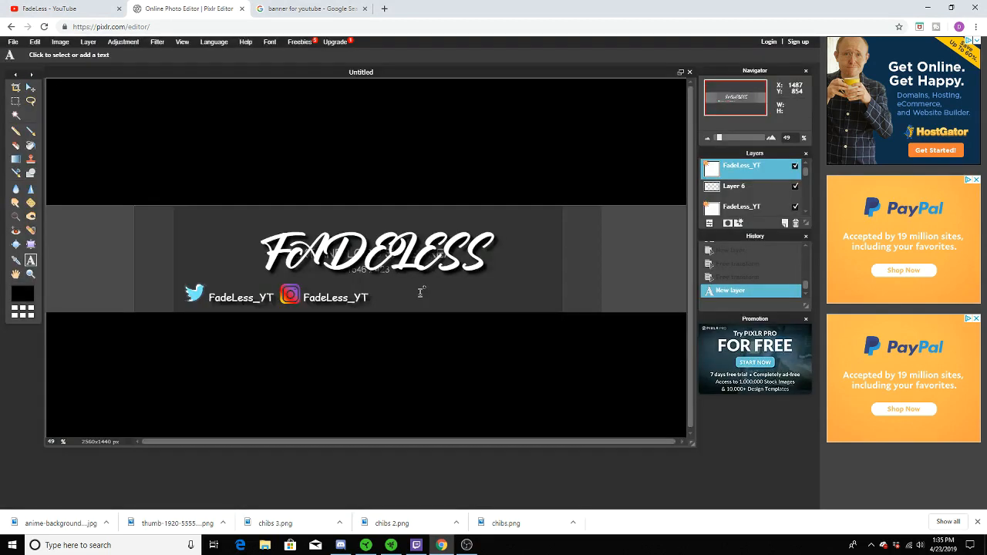
{"action": "key", "text": "ctrl+v"}
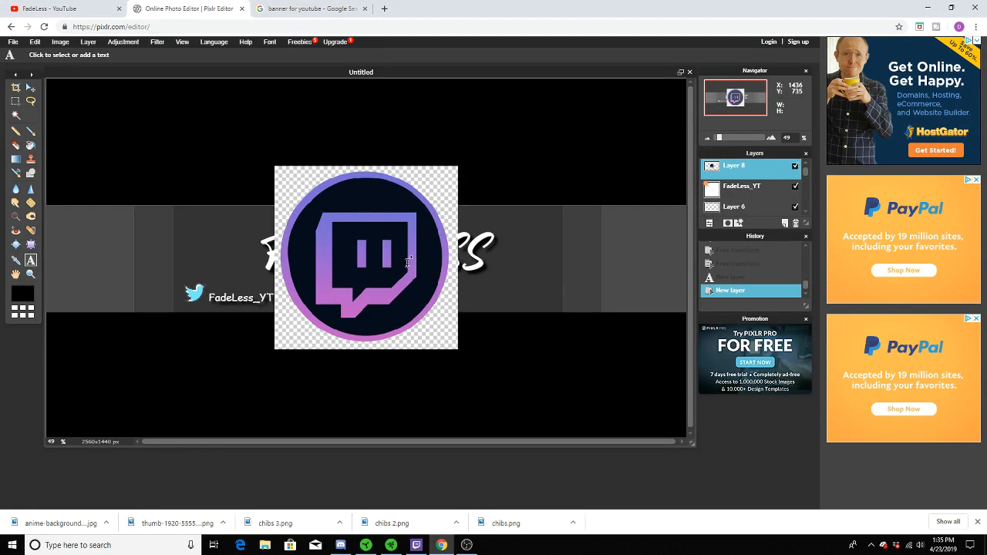
{"action": "left_click", "coordinate": [795, 166]}
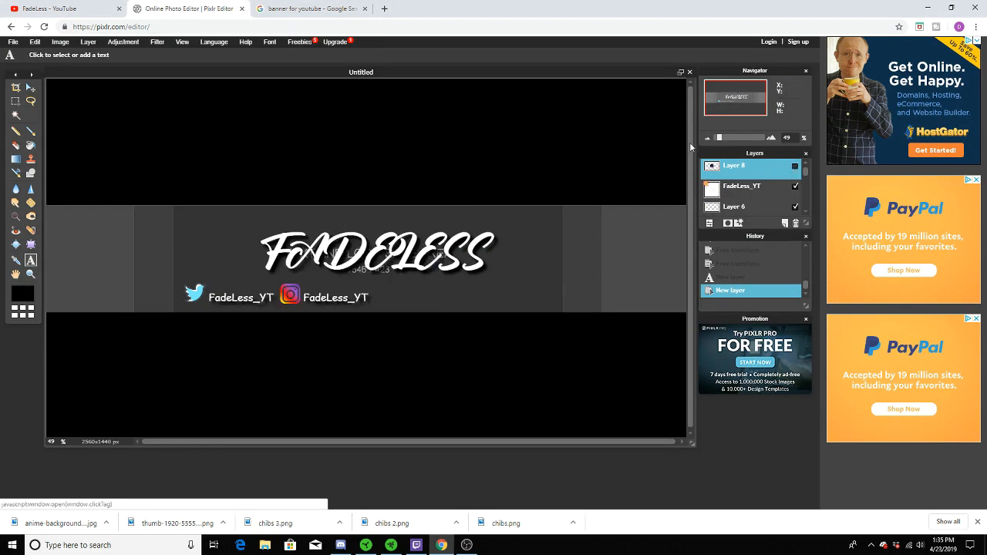
Open the square purple Twitch logo image 74kxTh6 from the youtube folder
{"action": "left_click", "coordinate": [13, 42]}
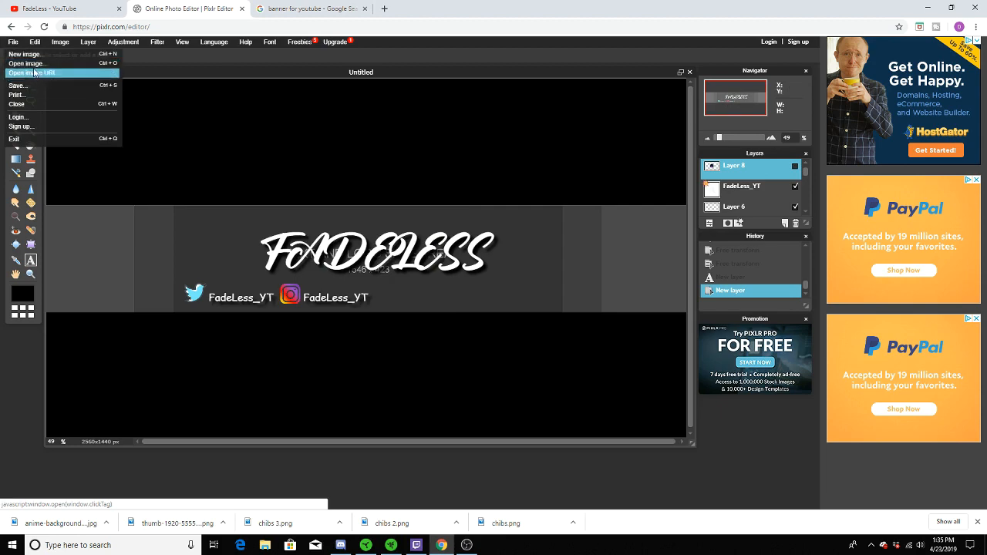
{"action": "left_click", "coordinate": [35, 66]}
{"action": "left_click", "coordinate": [230, 81]}
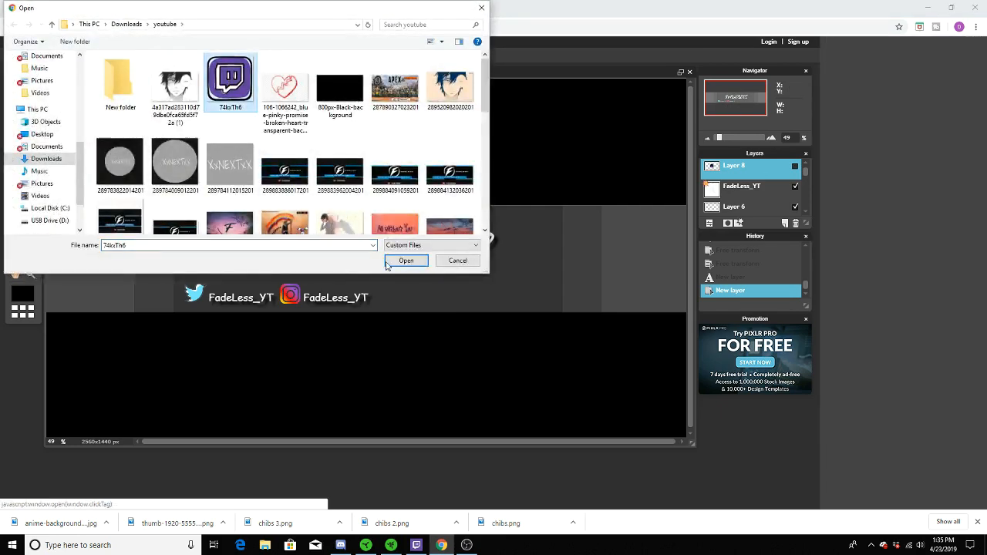
{"action": "left_click", "coordinate": [404, 261]}
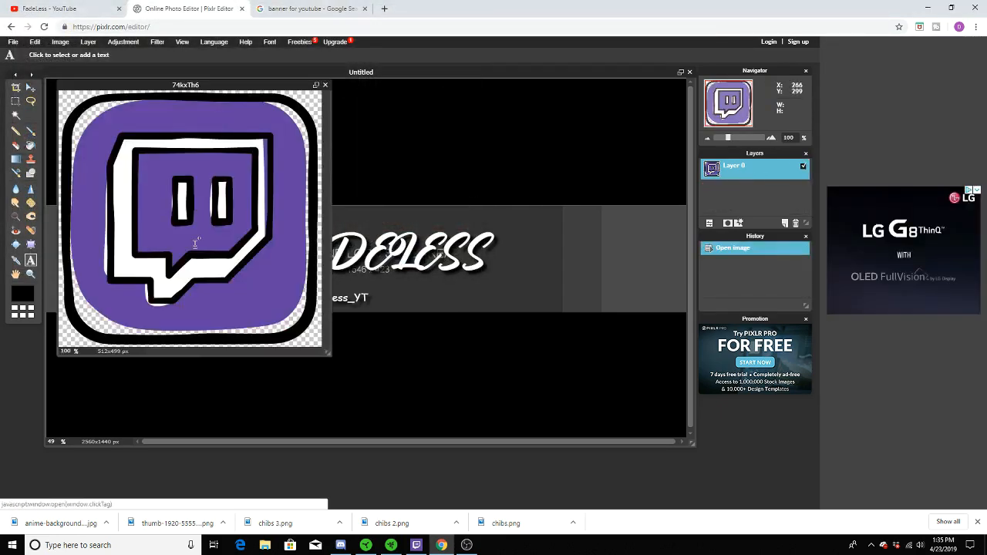
Copy the entire square Twitch logo, close its image, and paste the logo into the banner
{"action": "key", "text": "ctrl+a"}
{"action": "key", "text": "ctrl+c"}
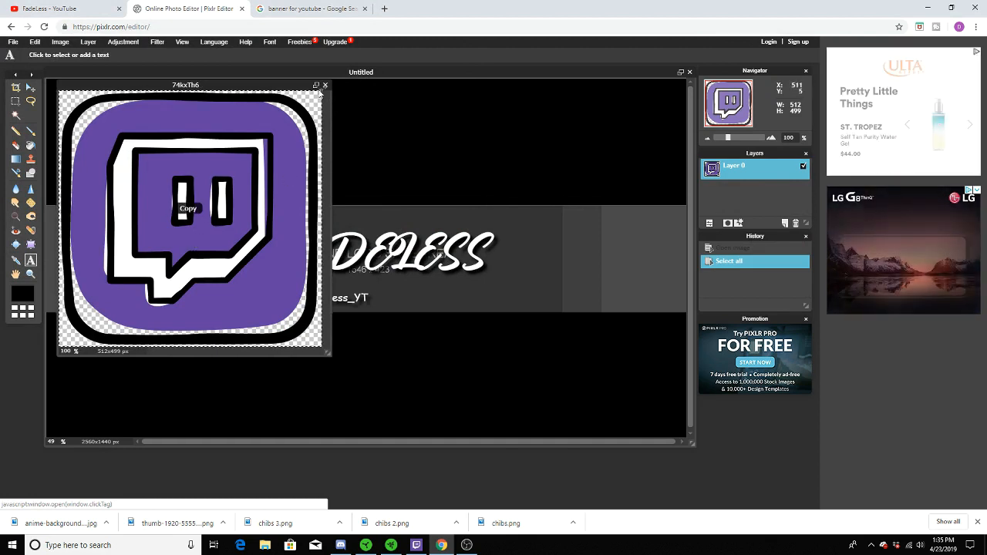
{"action": "left_click", "coordinate": [325, 86]}
{"action": "left_click", "coordinate": [410, 290]}
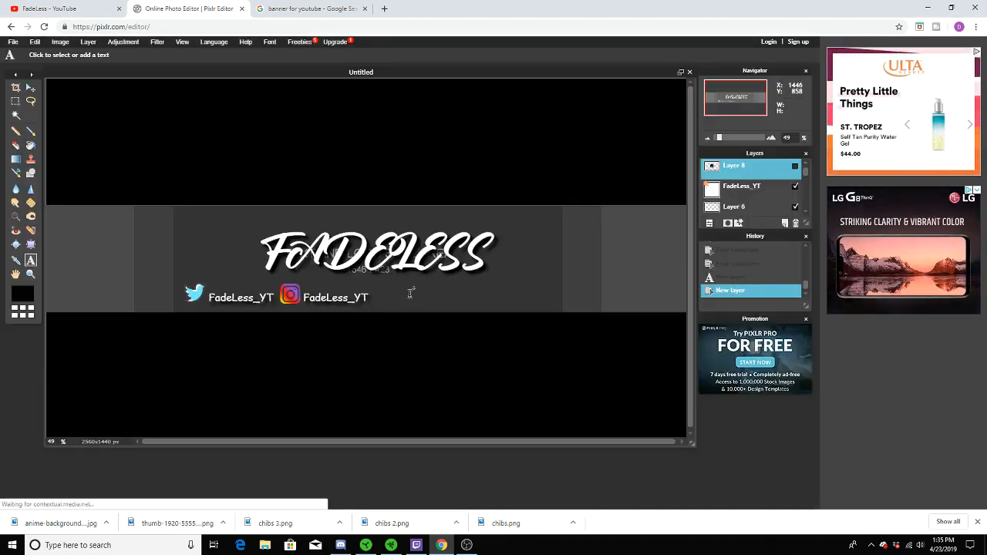
{"action": "key", "text": "ctrl+v"}
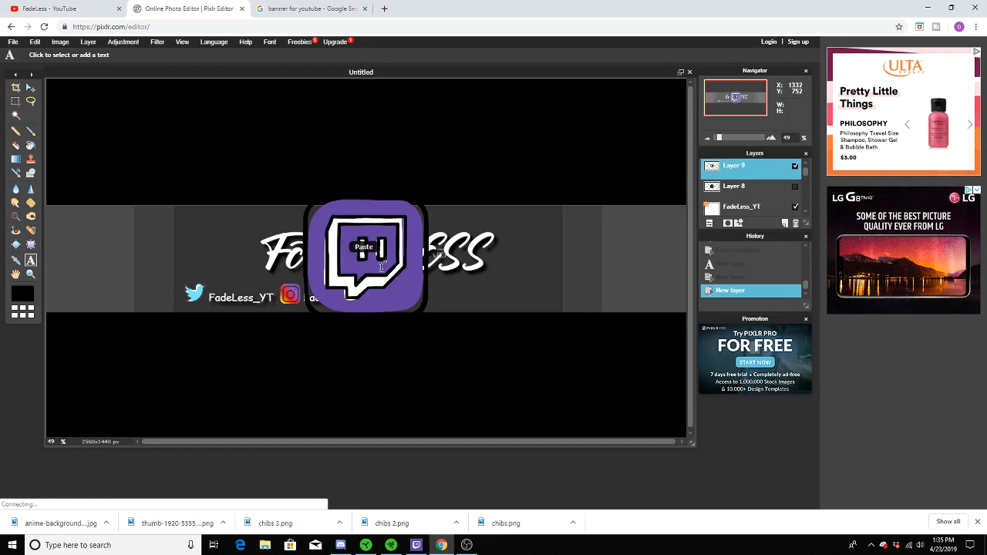
Free-transform the Twitch logo down to the Instagram icon's size, place it just after the Instagram handle, and apply the change
{"action": "left_click", "coordinate": [35, 41]}
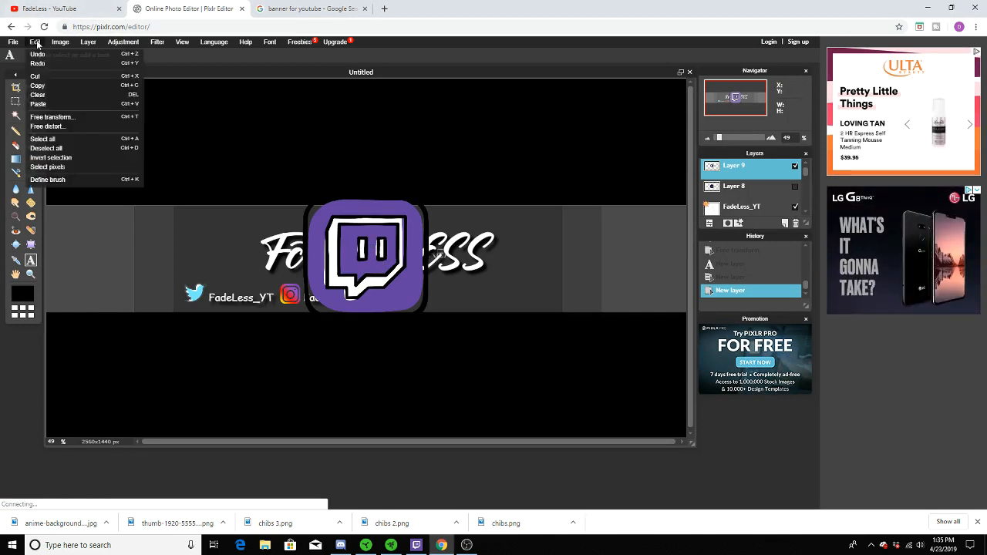
{"action": "left_click", "coordinate": [54, 116]}
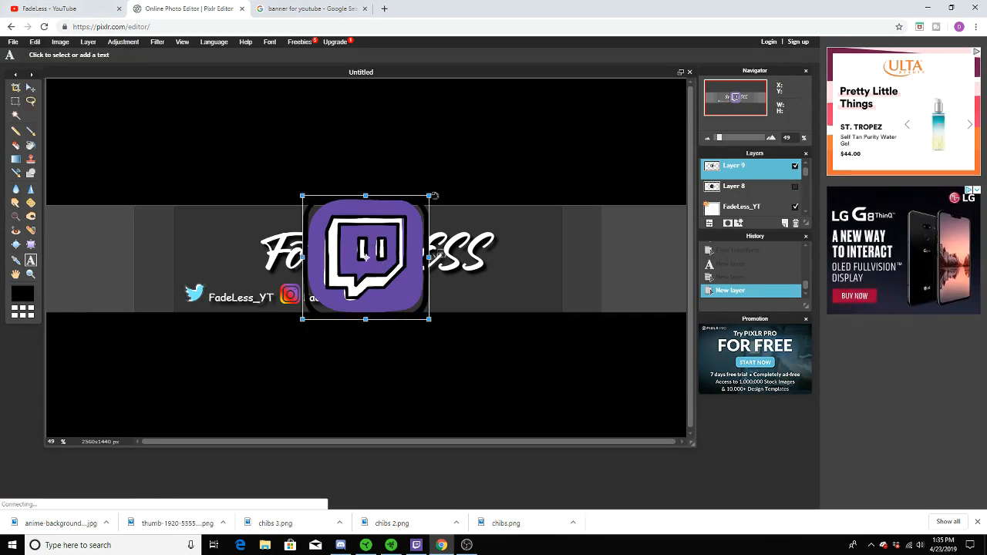
{"action": "left_click_drag", "start_coordinate": [429, 196], "coordinate": [389, 296]}
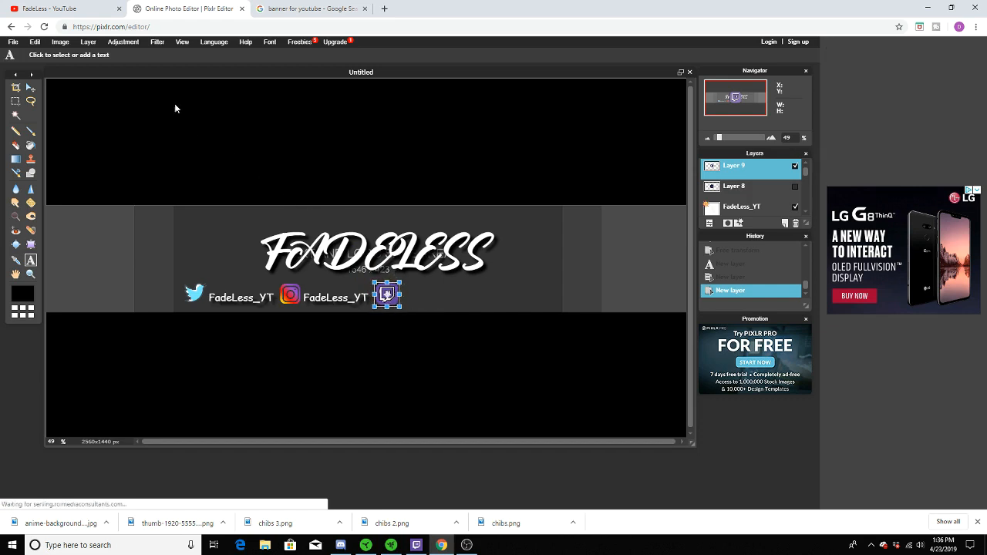
{"action": "left_click", "coordinate": [31, 260]}
{"action": "left_click", "coordinate": [376, 294]}
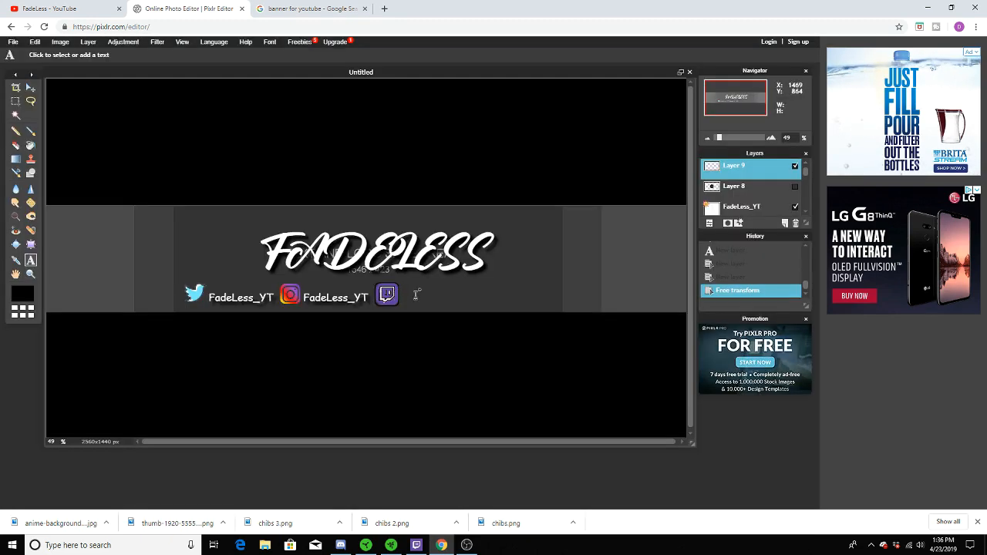
Add the white text FadeLess_YT in Comic Sans MS, size 40, just after the Twitch logo, nudged into line with the other handles
{"action": "left_click", "coordinate": [56, 4]}
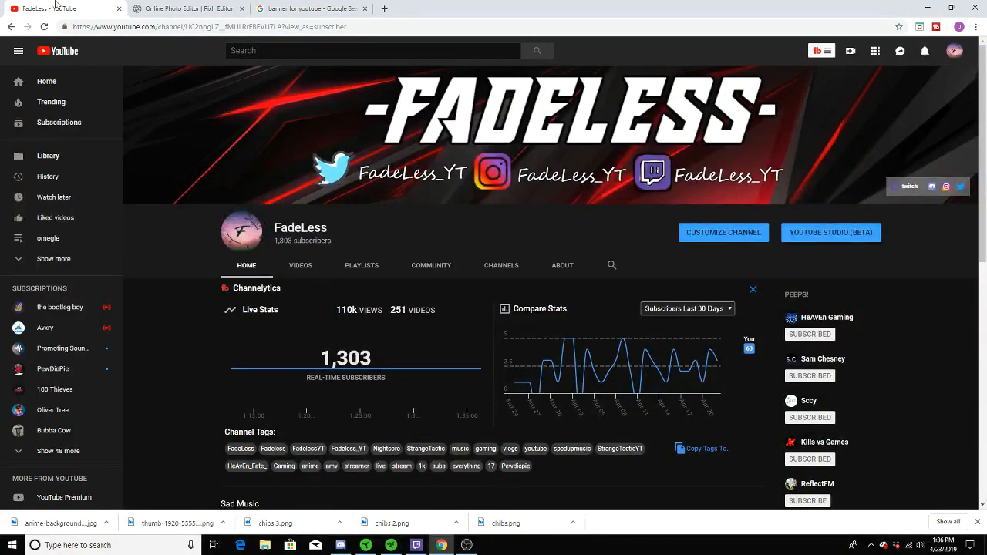
{"action": "left_click", "coordinate": [180, 6]}
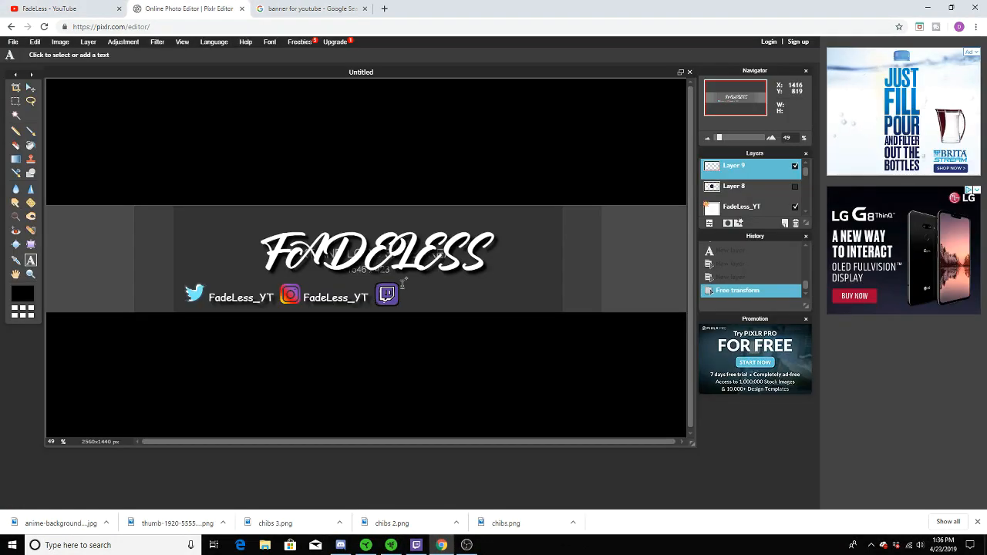
{"action": "left_click", "coordinate": [417, 306]}
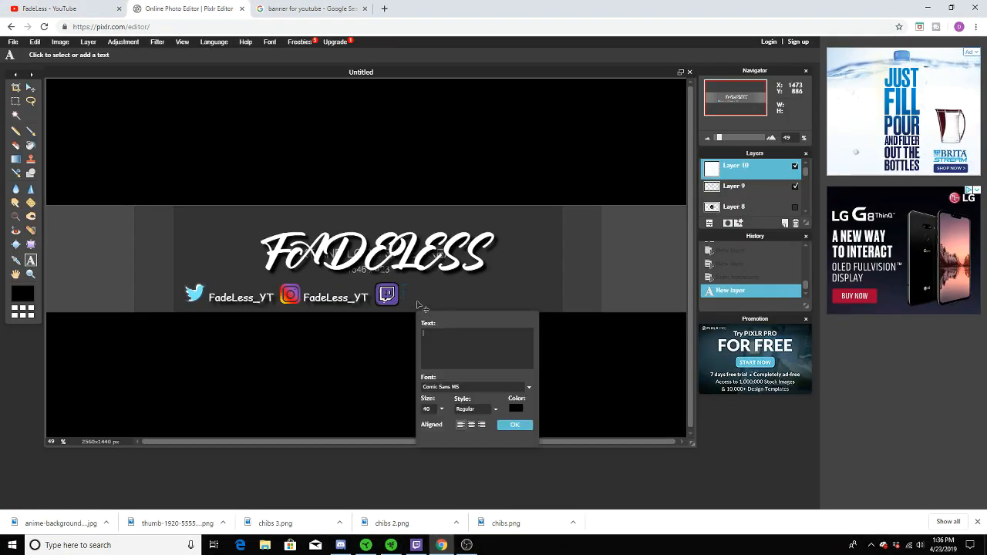
{"action": "type", "text": "FadeL"}
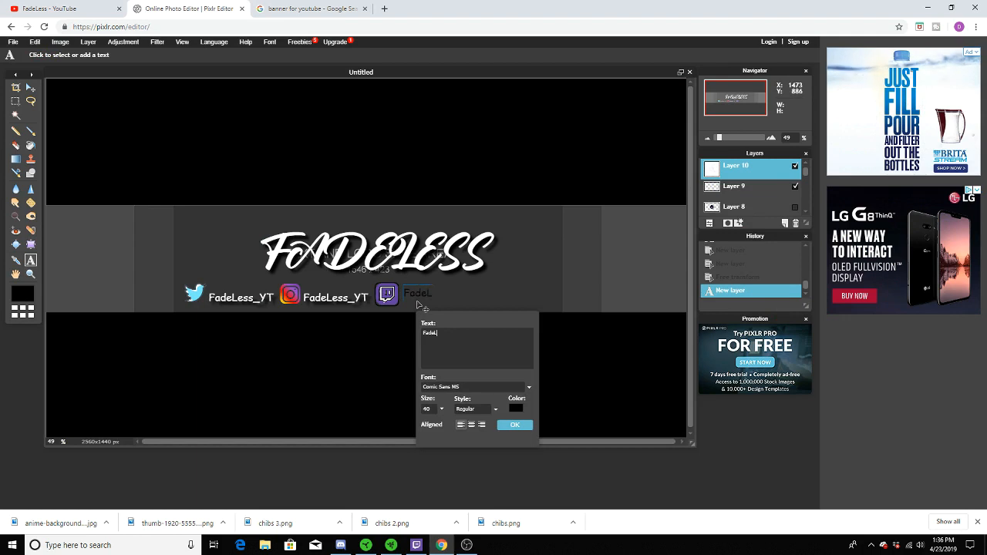
{"action": "type", "text": "ess_YT"}
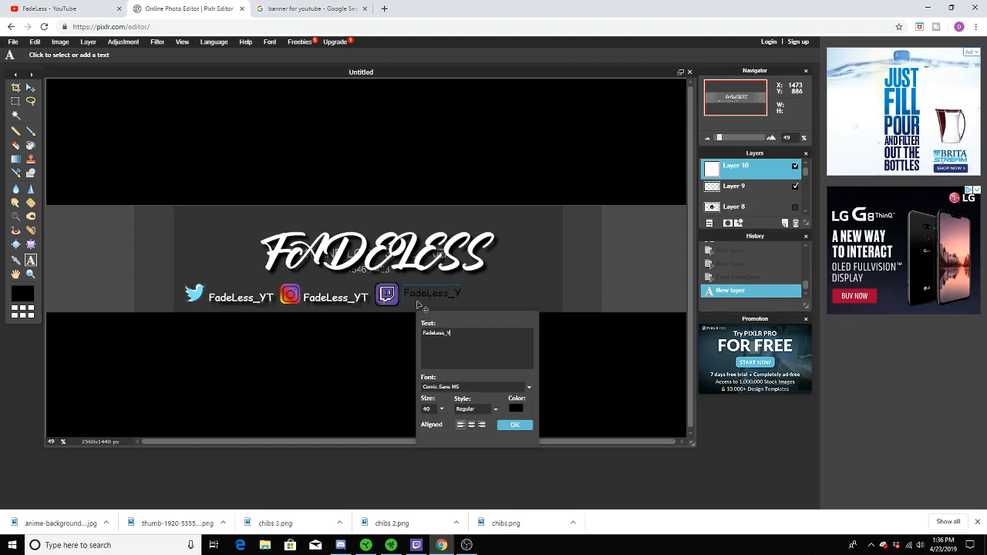
{"action": "left_click", "coordinate": [517, 409]}
{"action": "left_click", "coordinate": [474, 288]}
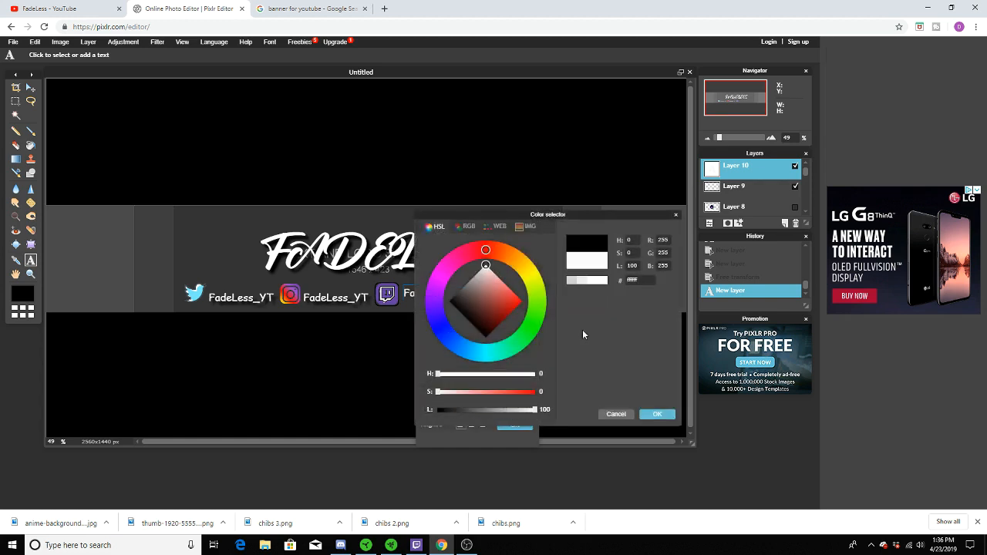
{"action": "left_click", "coordinate": [661, 416]}
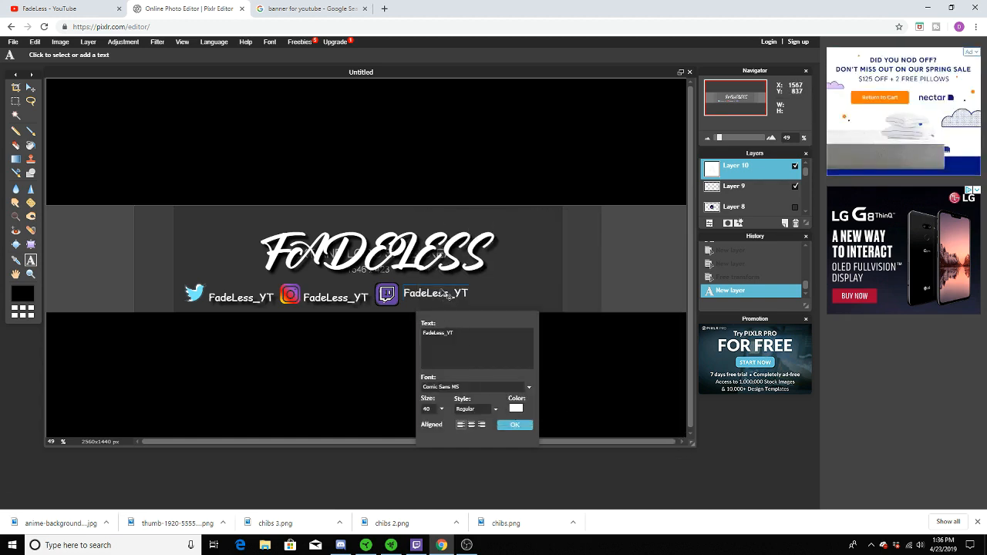
{"action": "left_click_drag", "start_coordinate": [442, 293], "coordinate": [441, 295]}
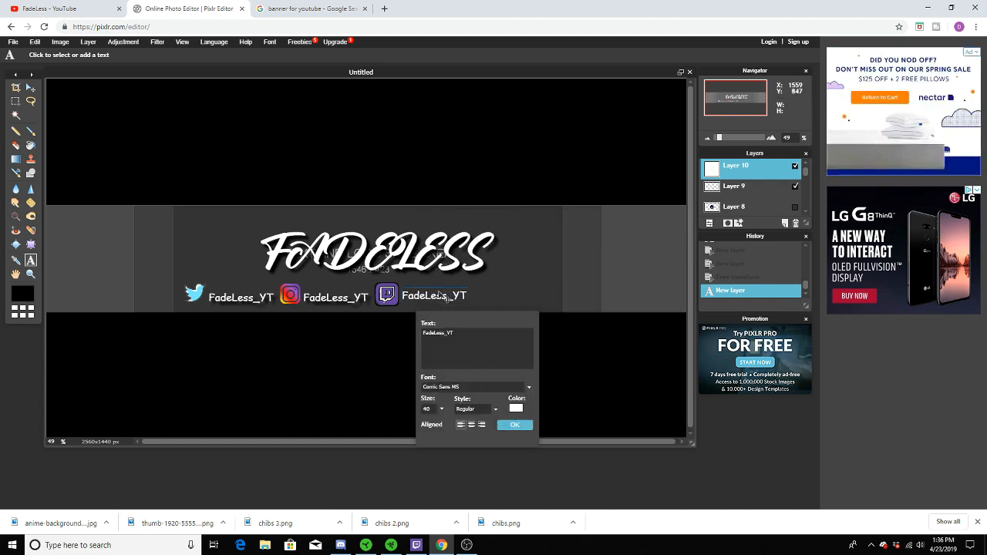
{"action": "left_click", "coordinate": [515, 426]}
Give the Twitch handle's text layer a drop shadow with opacity 100 and size 5
{"action": "right_click", "coordinate": [746, 176]}
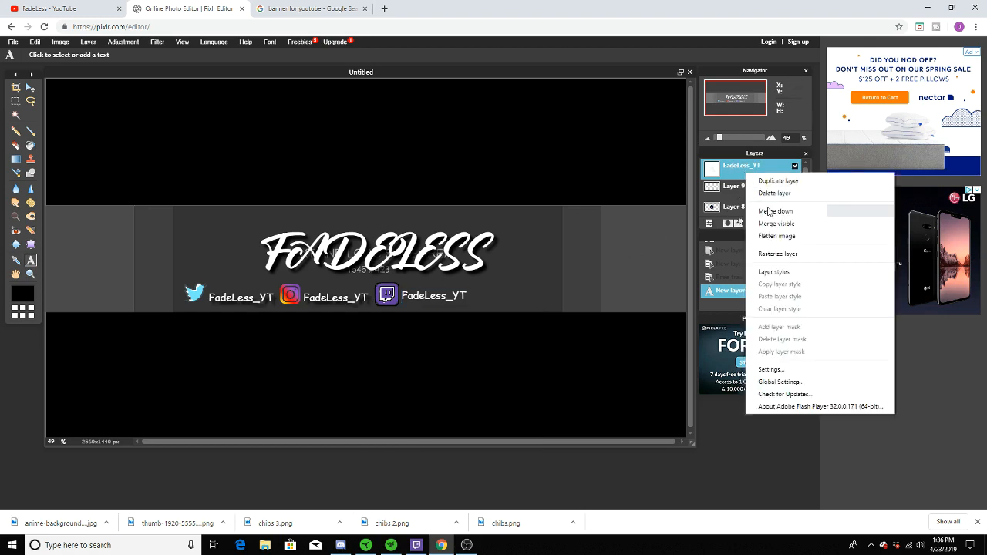
{"action": "left_click", "coordinate": [757, 264]}
{"action": "left_click", "coordinate": [463, 253]}
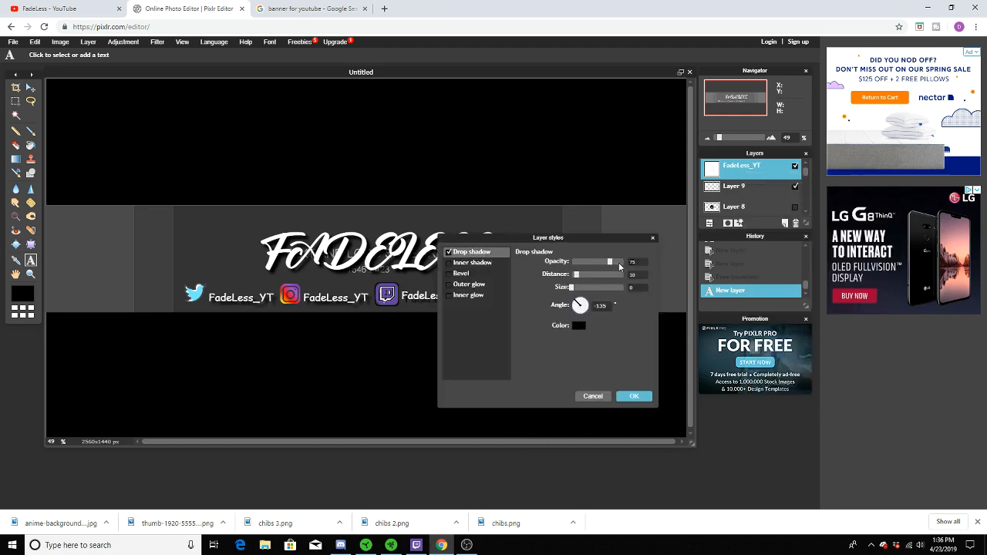
{"action": "left_click", "coordinate": [628, 287]}
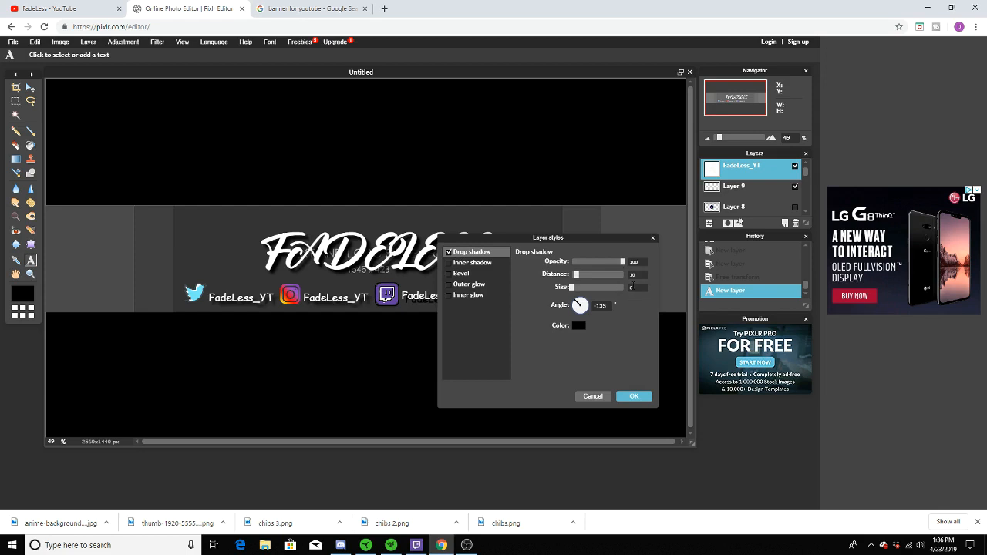
{"action": "type", "text": "5"}
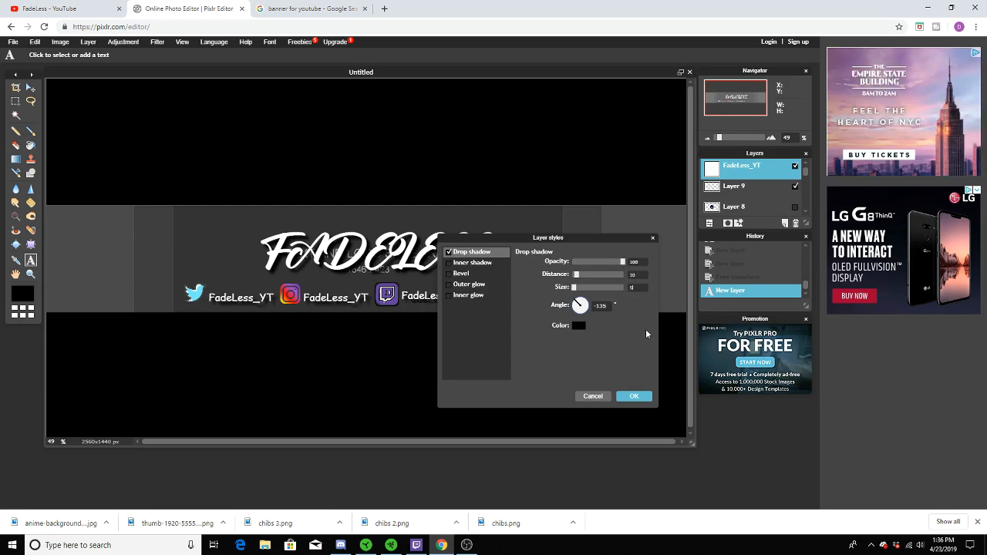
{"action": "left_click", "coordinate": [634, 396]}
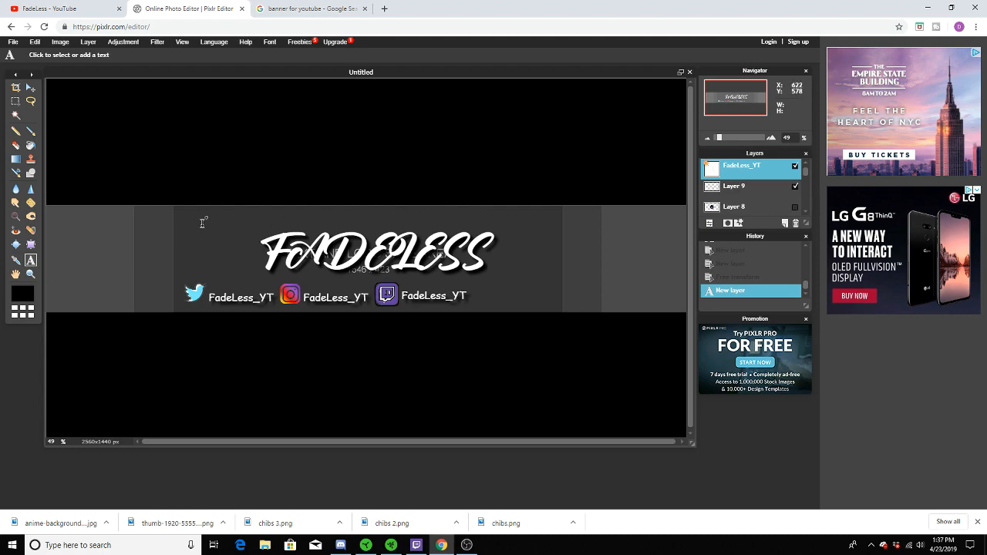
Search Google Images for "transparent music symbols"
{"action": "left_click", "coordinate": [301, 8]}
{"action": "scroll", "coordinate": [234, 98], "scroll_direction": "up", "scroll_amount": 1}
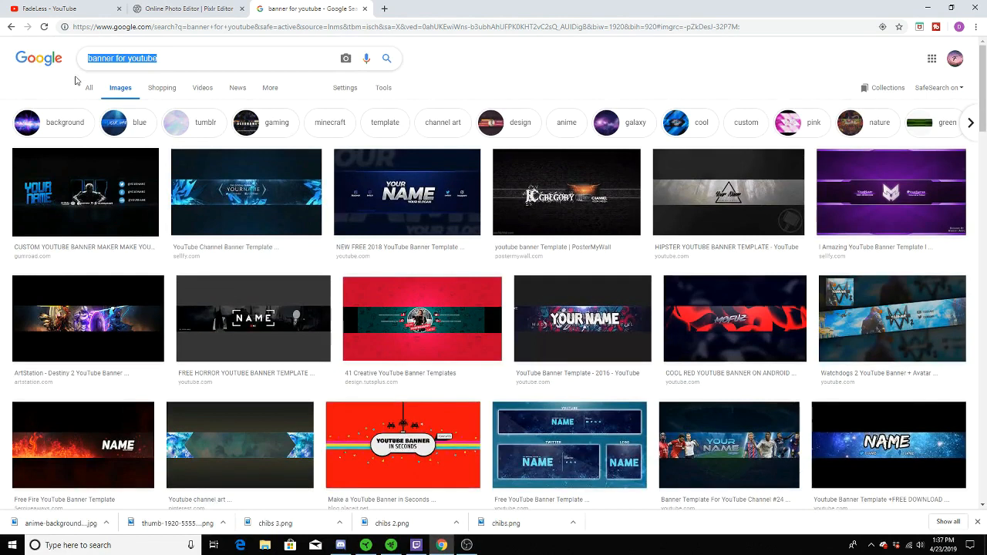
{"action": "type", "text": "transpa"}
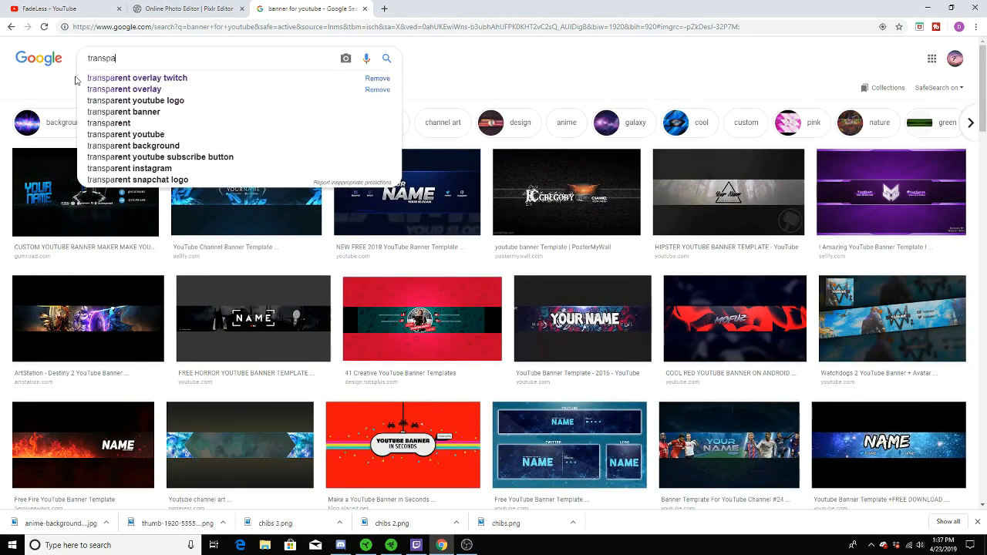
{"action": "type", "text": "rent"}
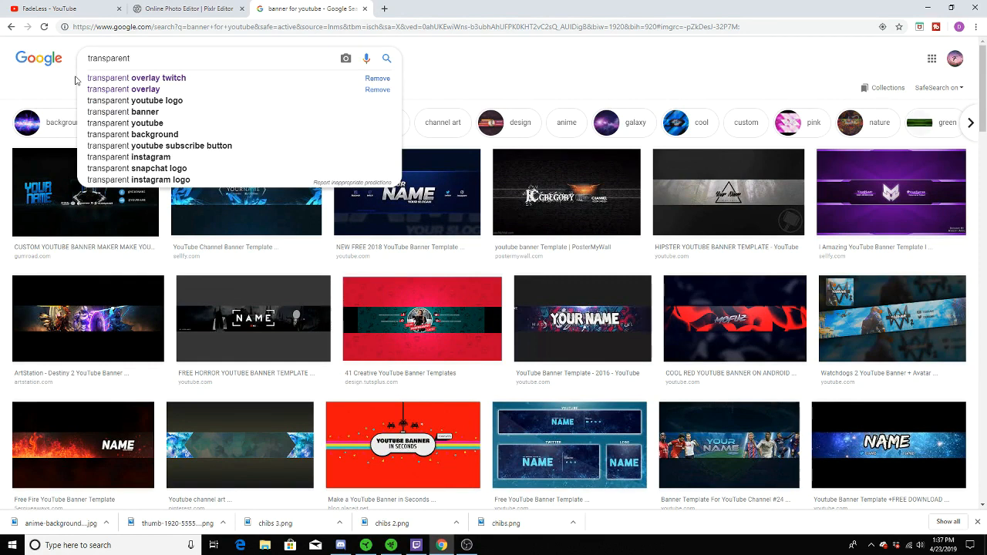
{"action": "type", "text": "music sy"}
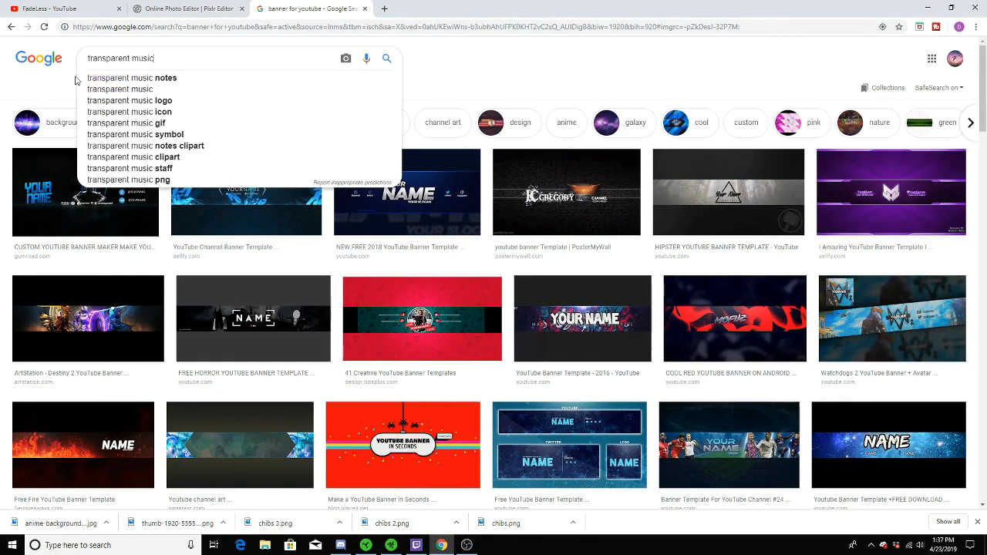
{"action": "type", "text": "mbols"}
{"action": "key", "text": "Return"}
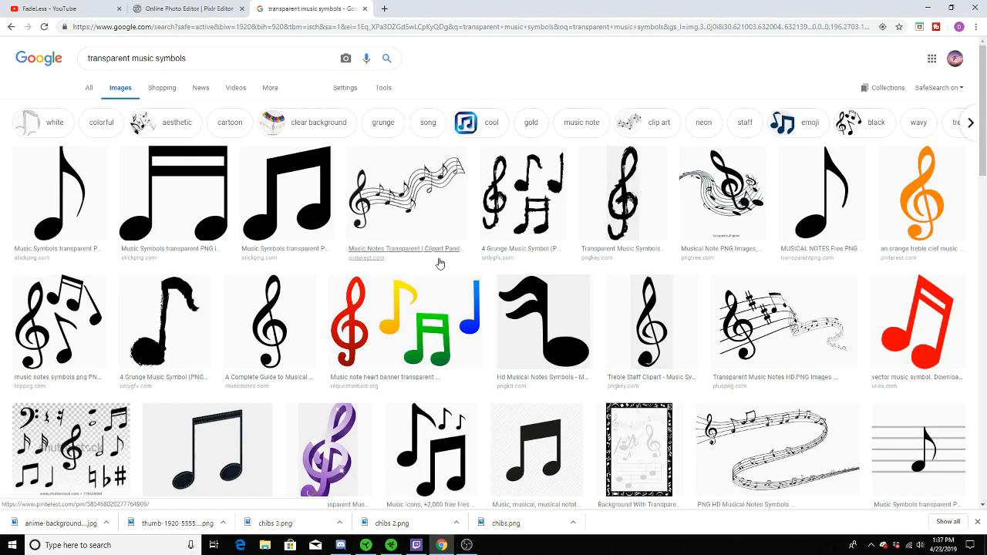
Save the single grunge music note image grunge-music-symbol-3 from the search results
{"action": "left_click", "coordinate": [185, 316]}
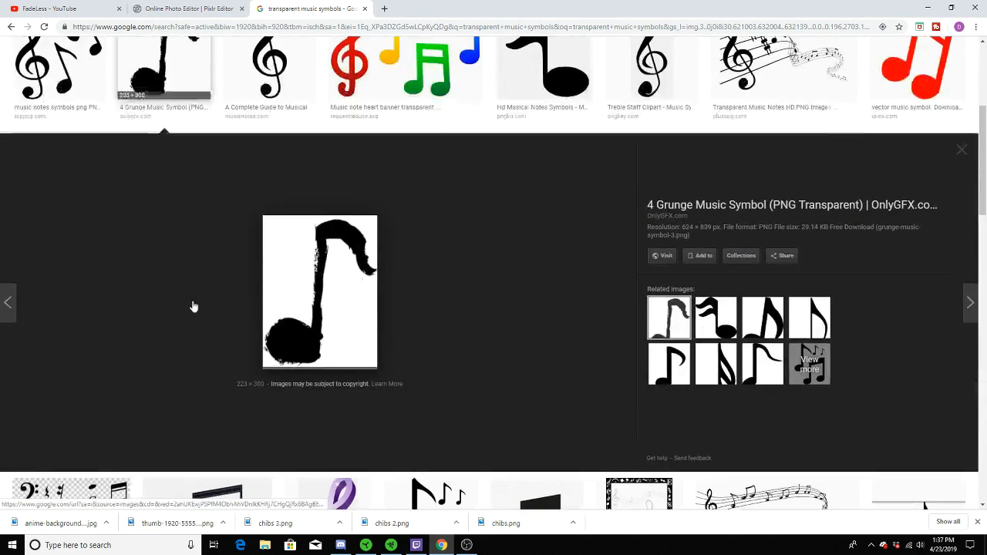
{"action": "right_click", "coordinate": [312, 291]}
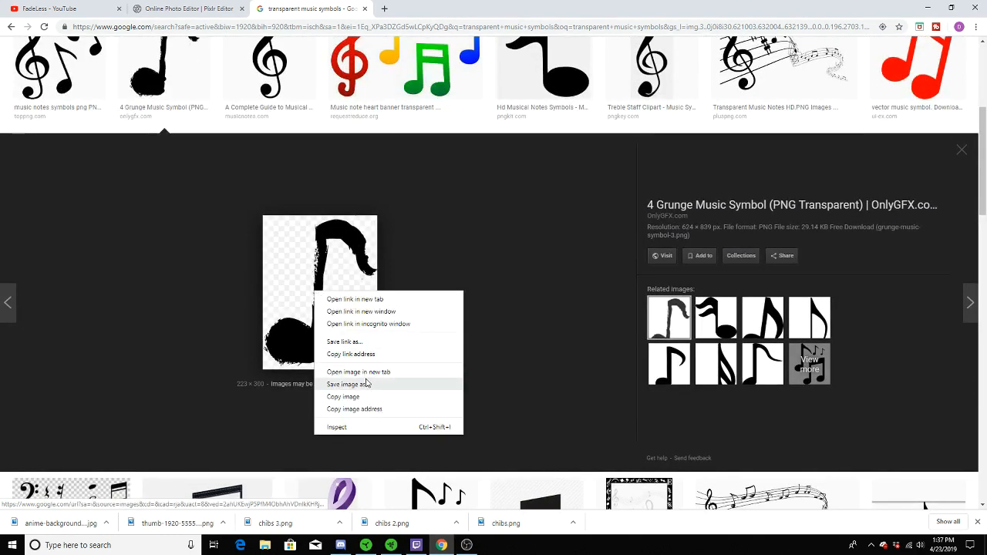
{"action": "left_click", "coordinate": [367, 380]}
{"action": "left_click", "coordinate": [396, 265]}
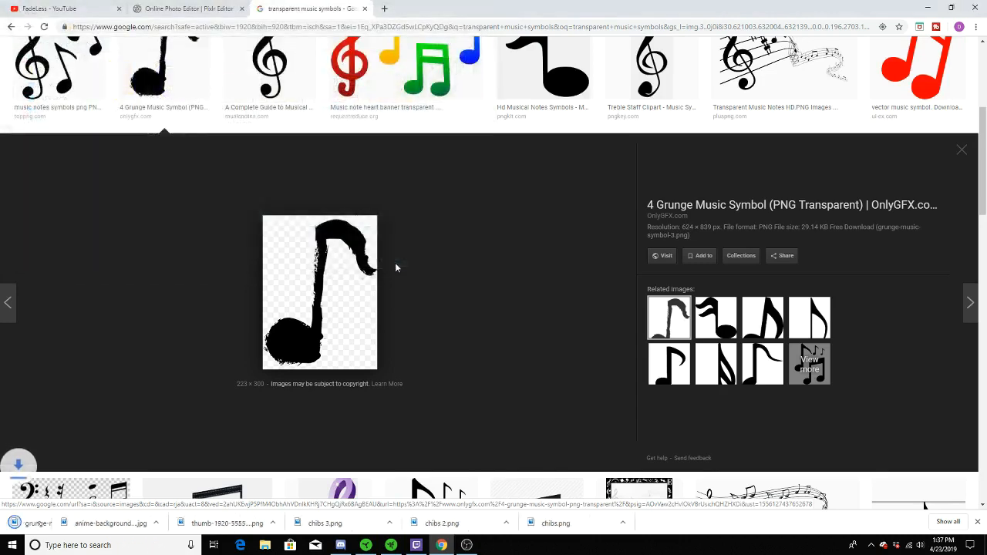
Find the double-beamed grunge music note in the results and save it as grunge-music-symbol-2 in the youtube folder
{"action": "scroll", "coordinate": [290, 165], "scroll_direction": "up", "scroll_amount": 5}
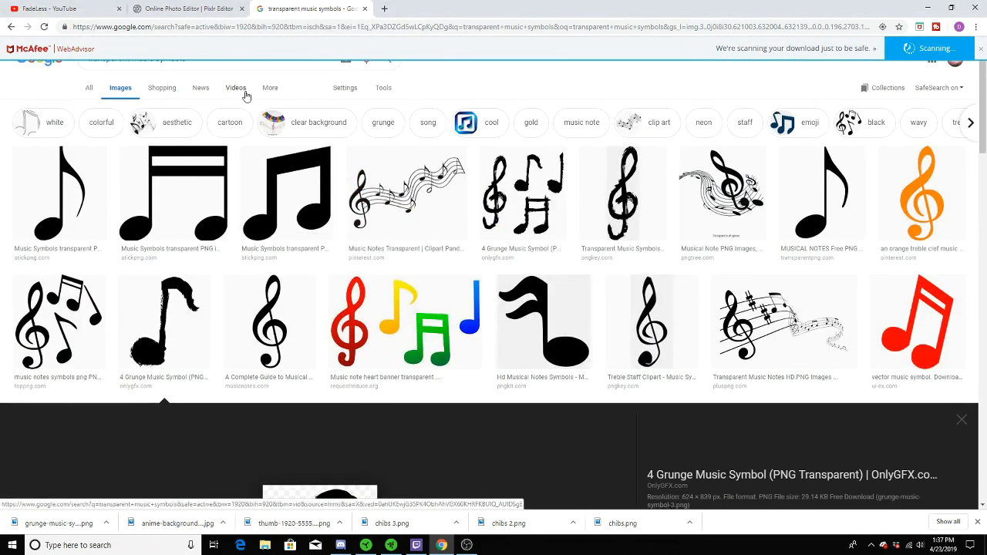
{"action": "scroll", "coordinate": [175, 171], "scroll_direction": "down", "scroll_amount": 10}
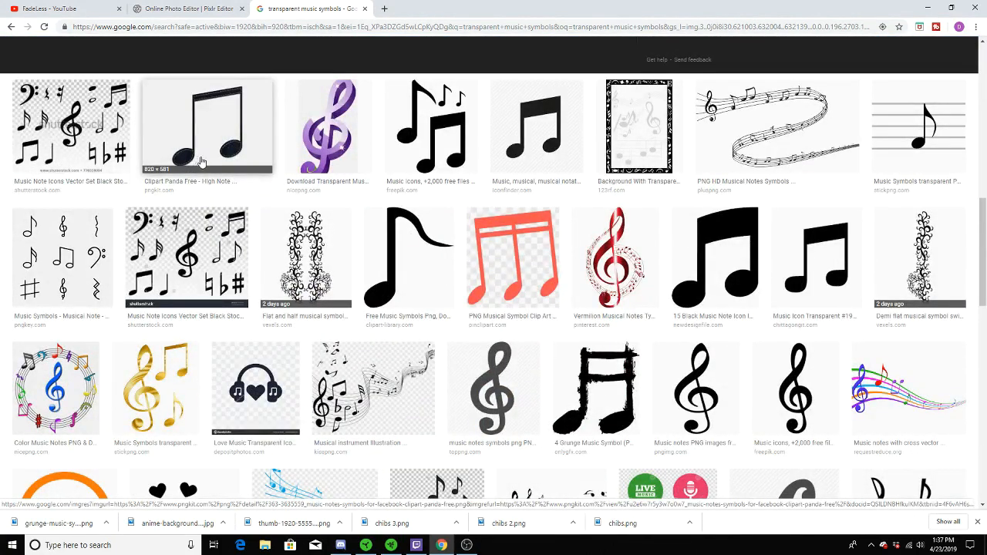
{"action": "left_click", "coordinate": [634, 388]}
{"action": "right_click", "coordinate": [367, 255]}
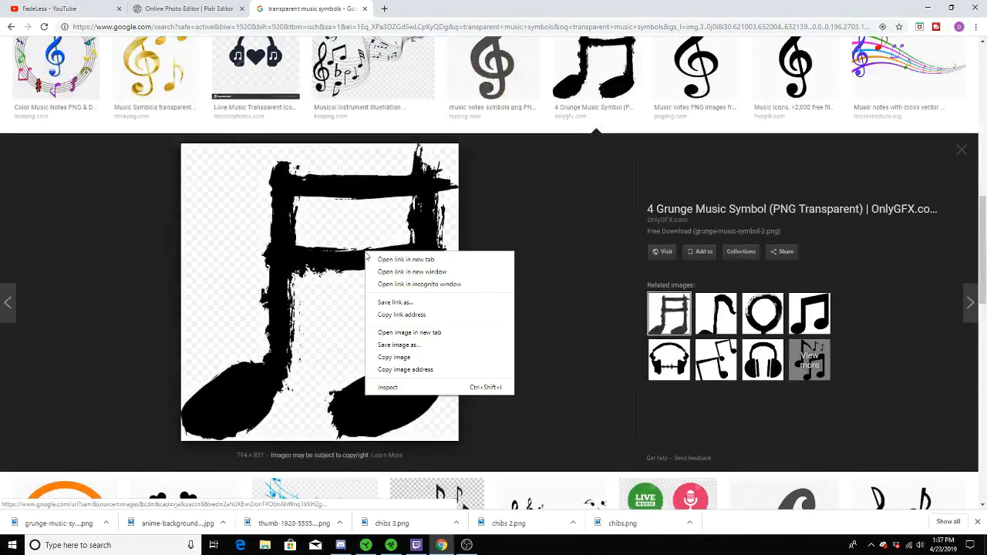
{"action": "left_click", "coordinate": [397, 344]}
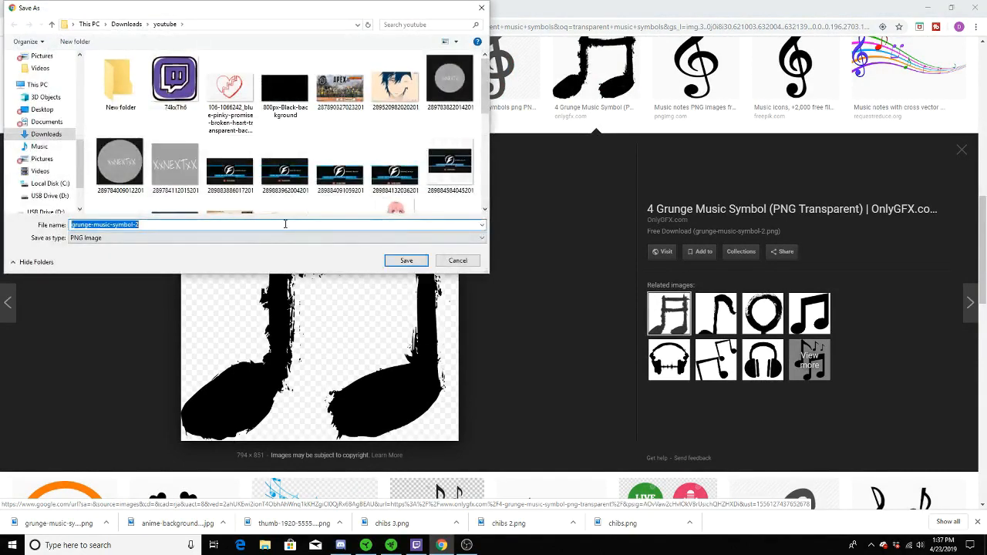
{"action": "left_click", "coordinate": [406, 260]}
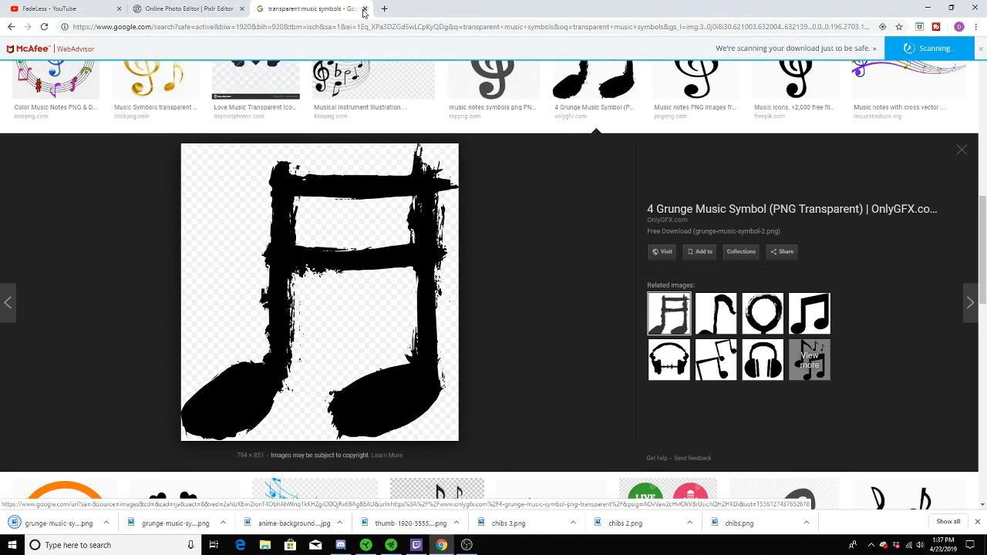
Return to Pixlr Editor and open the grunge-music-symbol-2 image from the youtube folder
{"action": "left_click", "coordinate": [158, 8]}
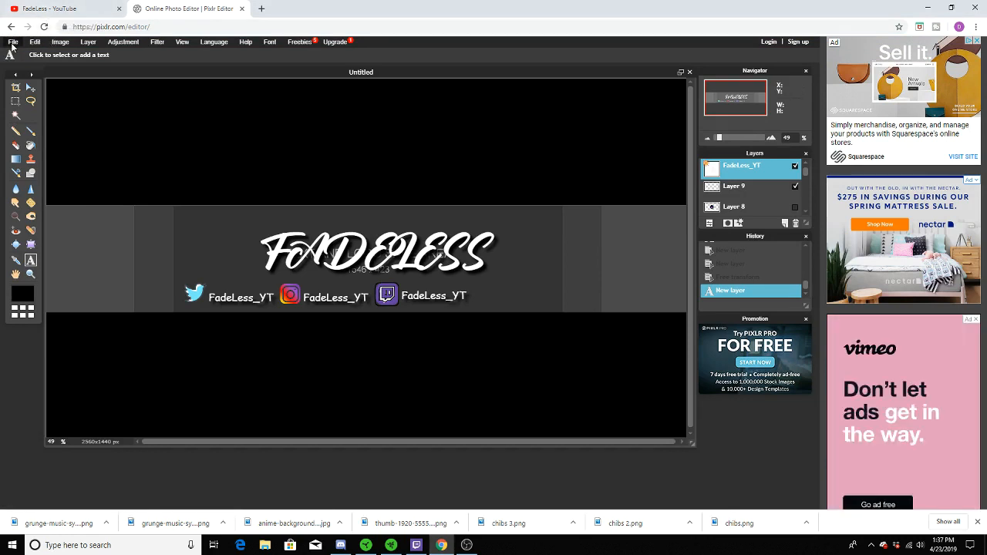
{"action": "left_click", "coordinate": [12, 43]}
{"action": "left_click", "coordinate": [31, 64]}
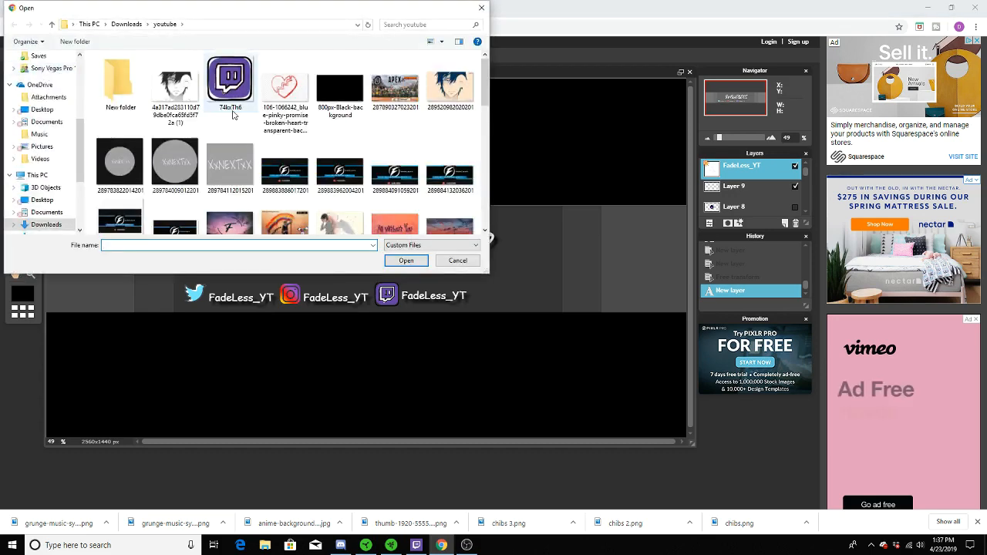
{"action": "scroll", "coordinate": [232, 114], "scroll_direction": "down", "scroll_amount": 8}
{"action": "scroll", "coordinate": [290, 161], "scroll_direction": "up", "scroll_amount": 3}
{"action": "double_click", "coordinate": [290, 160]}
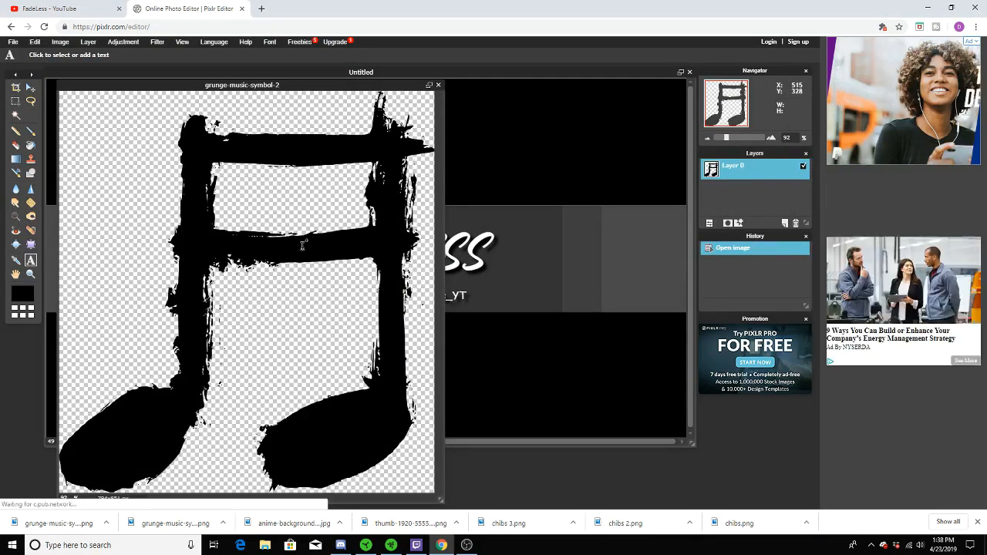
Copy the entire music note image, close it without saving, and paste the note into the banner
{"action": "key", "text": "v"}
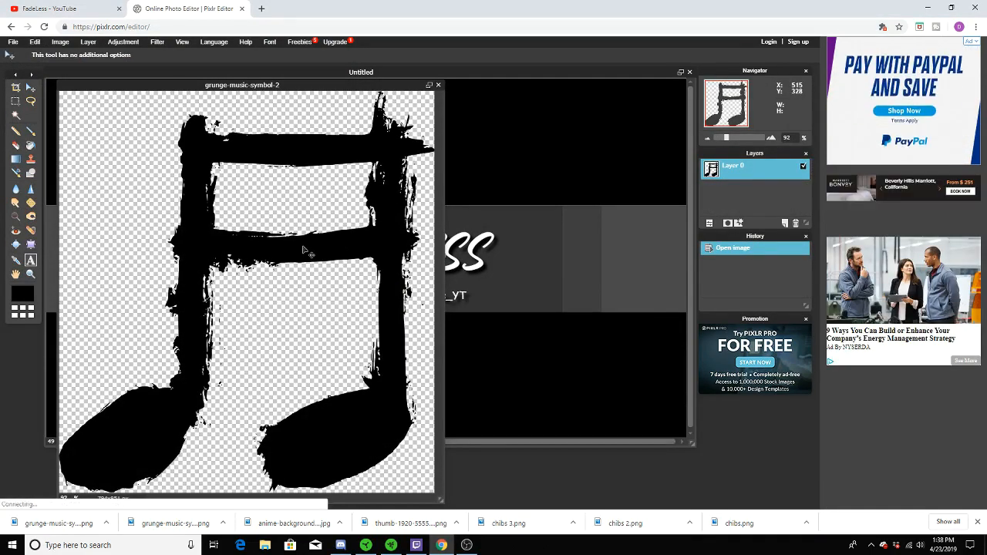
{"action": "key", "text": "ctrl+a"}
{"action": "key", "text": "ctrl+c"}
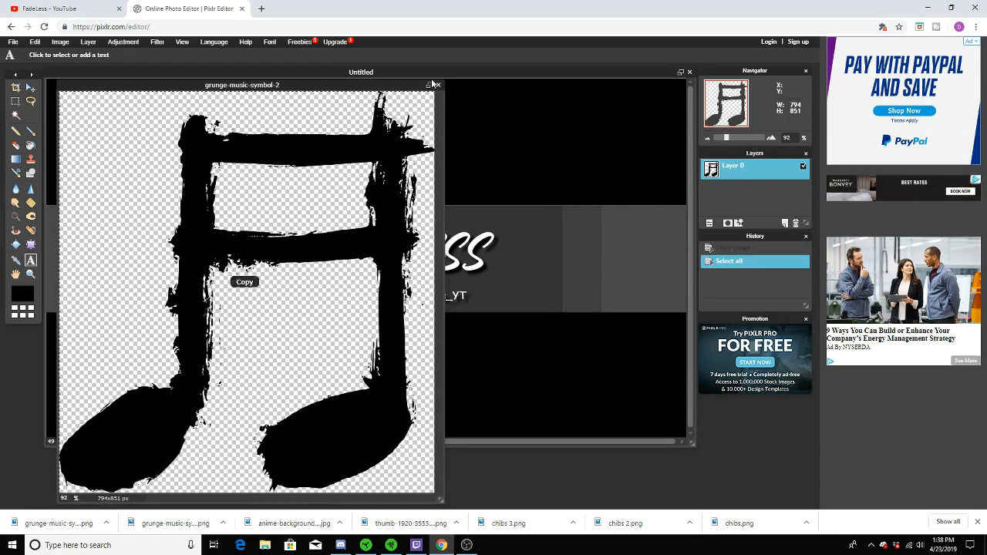
{"action": "left_click", "coordinate": [438, 86]}
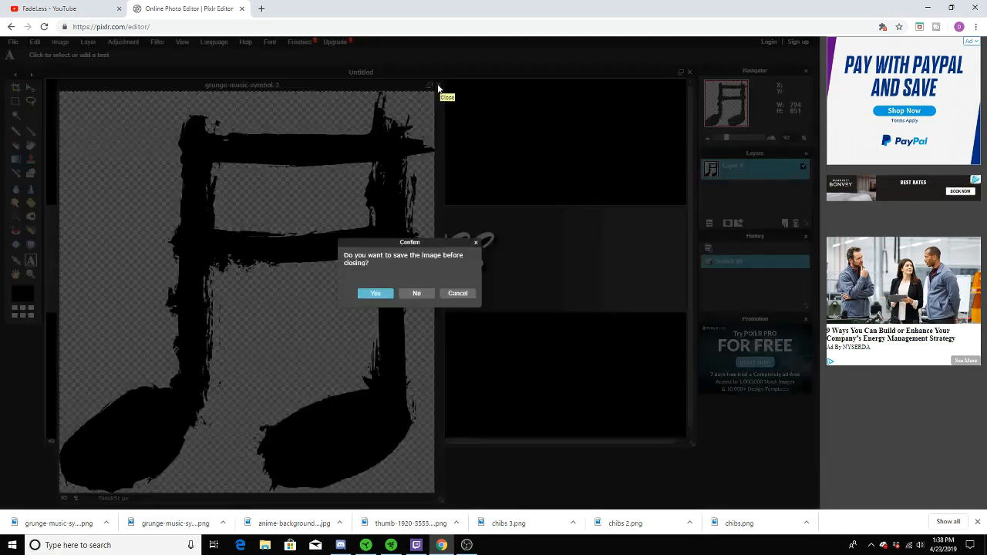
{"action": "left_click", "coordinate": [416, 292]}
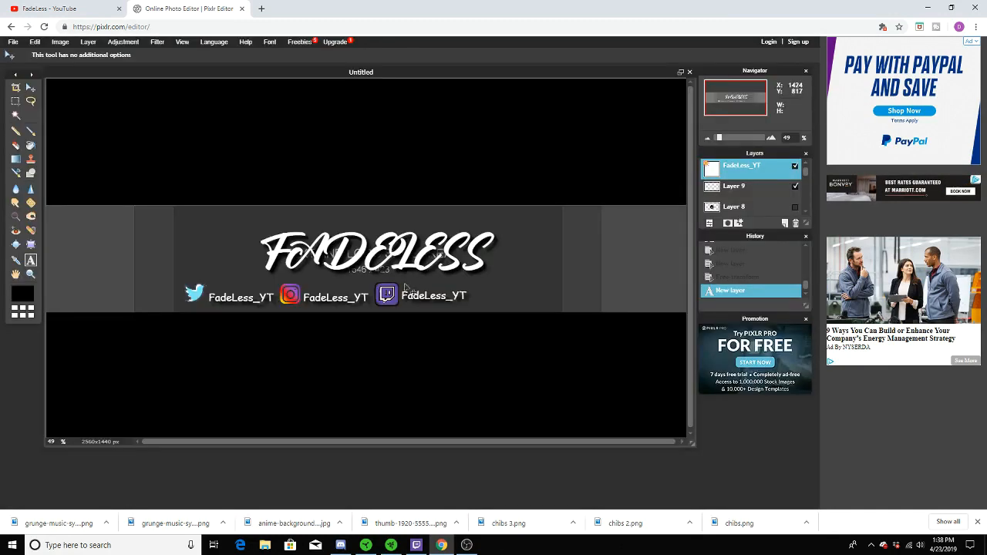
{"action": "key", "text": "ctrl+v"}
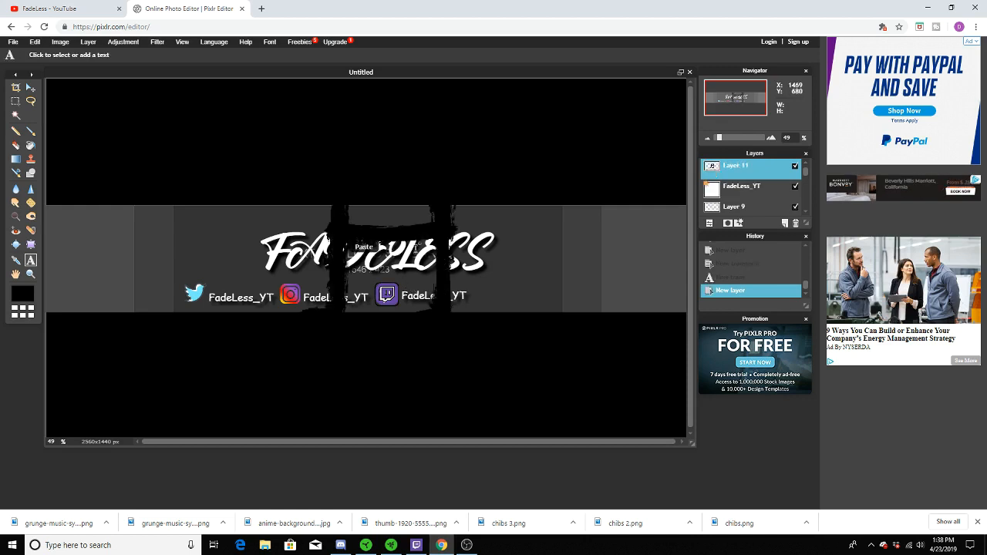
Free transform the pasted double-beamed note, shrinking it and placing it just after the end of the FADELESS title, and apply the changes
{"action": "left_click", "coordinate": [35, 42]}
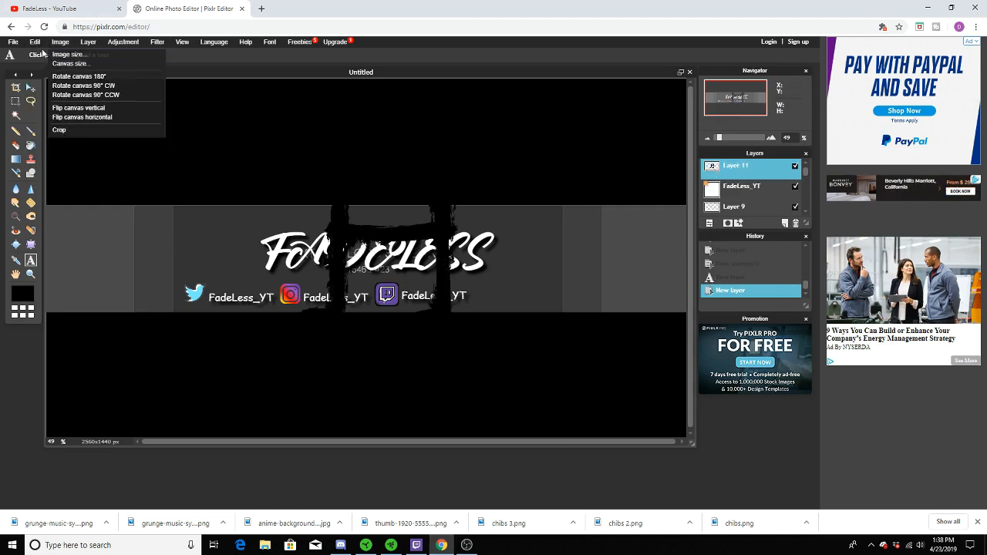
{"action": "left_click", "coordinate": [54, 116]}
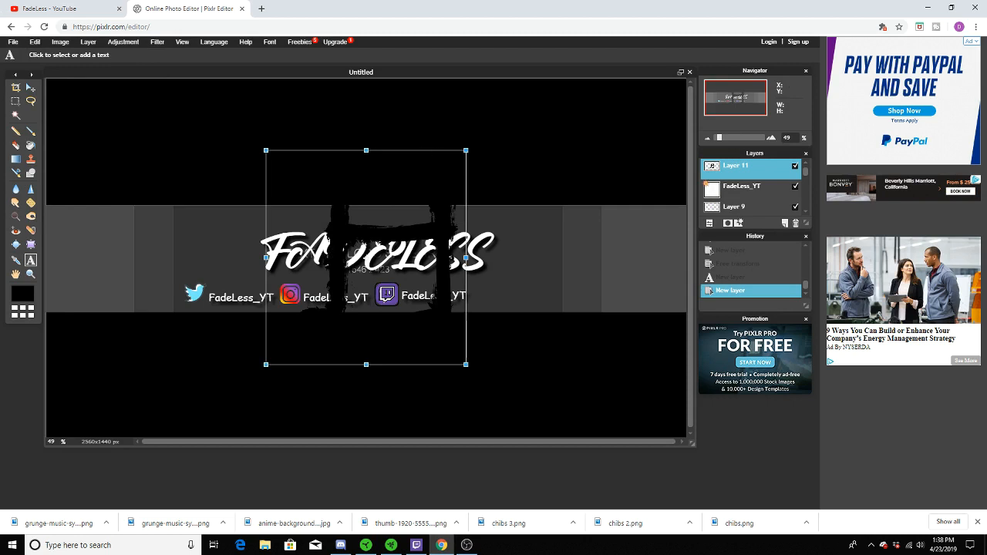
{"action": "left_click_drag", "start_coordinate": [465, 148], "coordinate": [390, 222]}
{"action": "left_click_drag", "start_coordinate": [367, 253], "coordinate": [518, 249]}
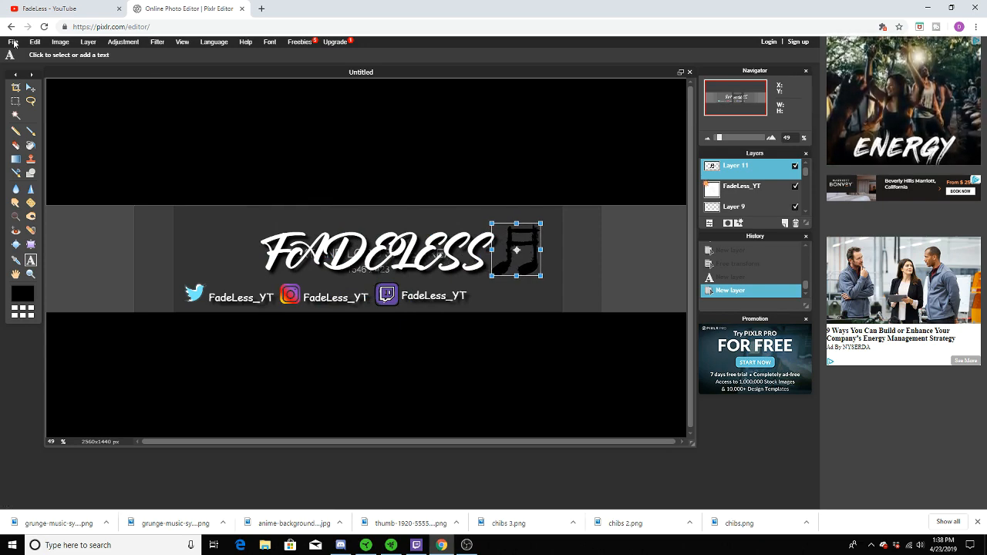
{"action": "left_click", "coordinate": [198, 146]}
{"action": "left_click", "coordinate": [377, 292]}
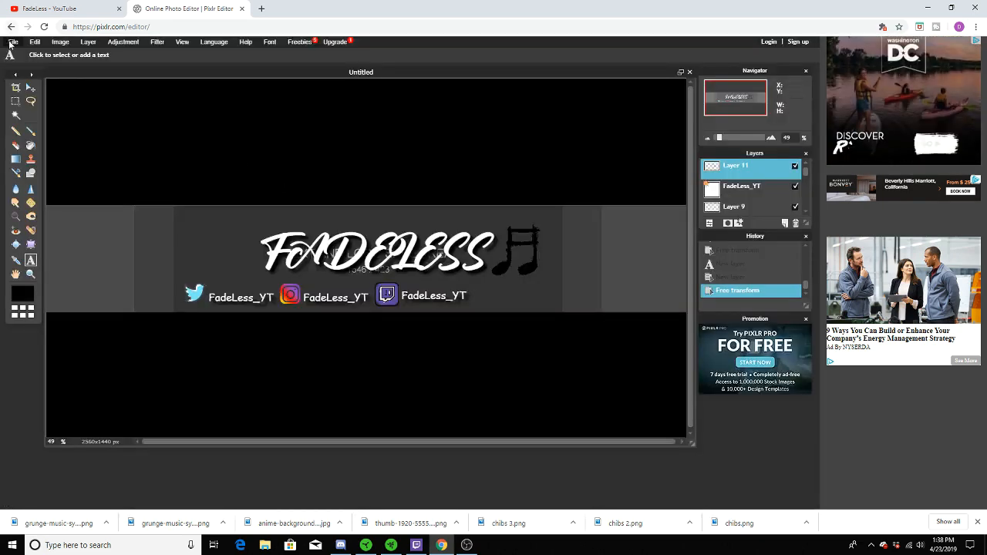
Open the single music note image grunge-music-symbol-3-223x300 from the youtube folder
{"action": "left_click", "coordinate": [13, 41]}
{"action": "left_click", "coordinate": [31, 63]}
{"action": "scroll", "coordinate": [309, 154], "scroll_direction": "down", "scroll_amount": 3}
{"action": "left_click", "coordinate": [340, 115]}
{"action": "left_click", "coordinate": [399, 260]}
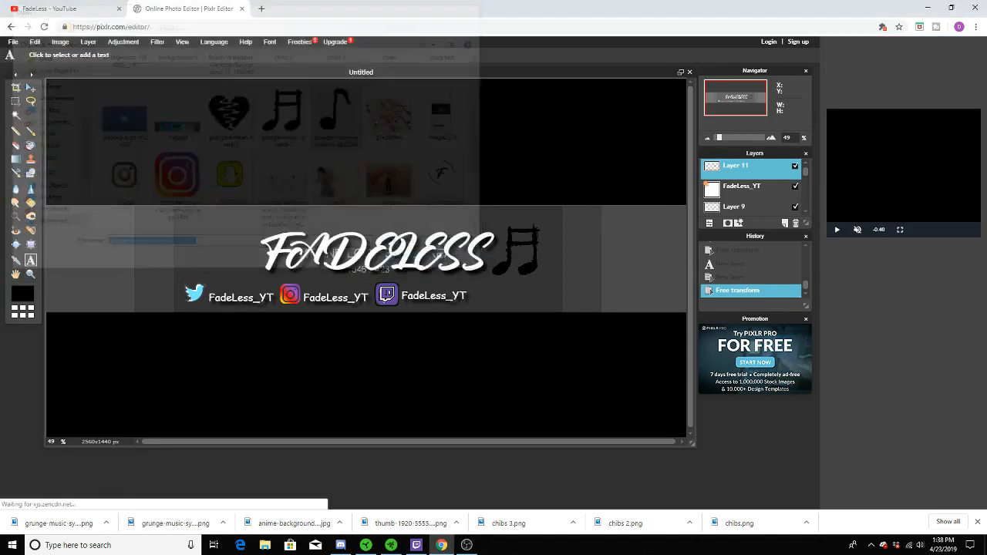
Copy the entire single note image, close it without saving, and paste the note into the banner
{"action": "key", "text": "ctrl+a"}
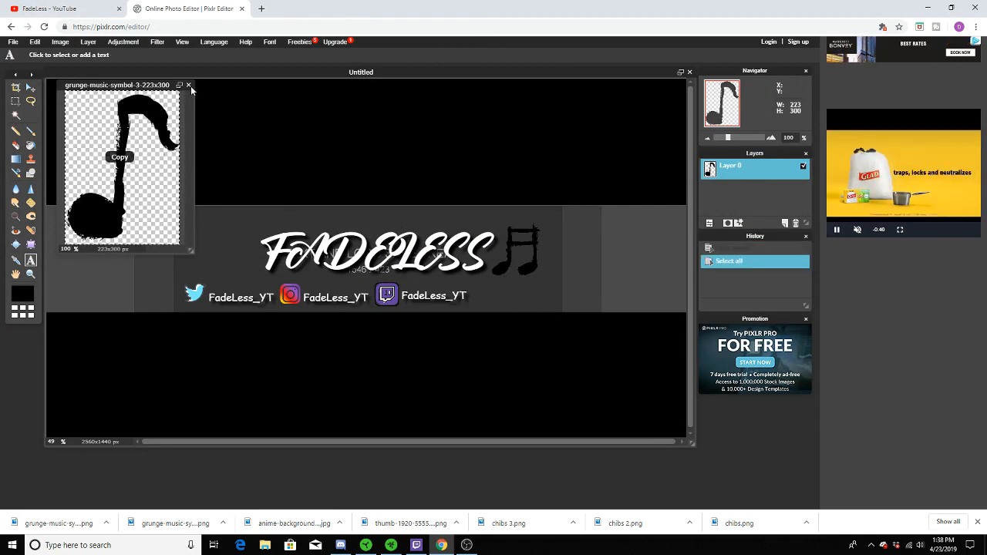
{"action": "left_click", "coordinate": [188, 85]}
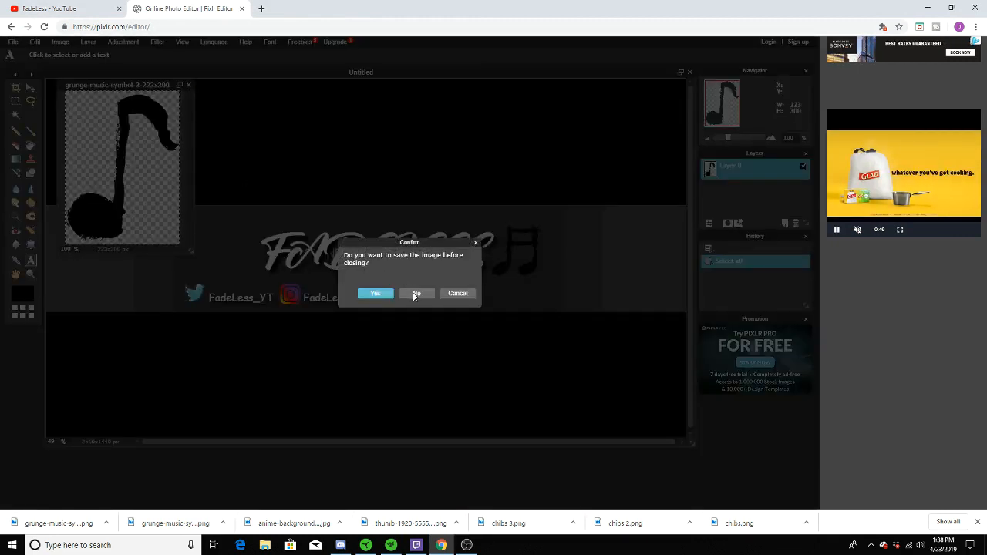
{"action": "left_click", "coordinate": [414, 293]}
{"action": "key", "text": "ctrl+v"}
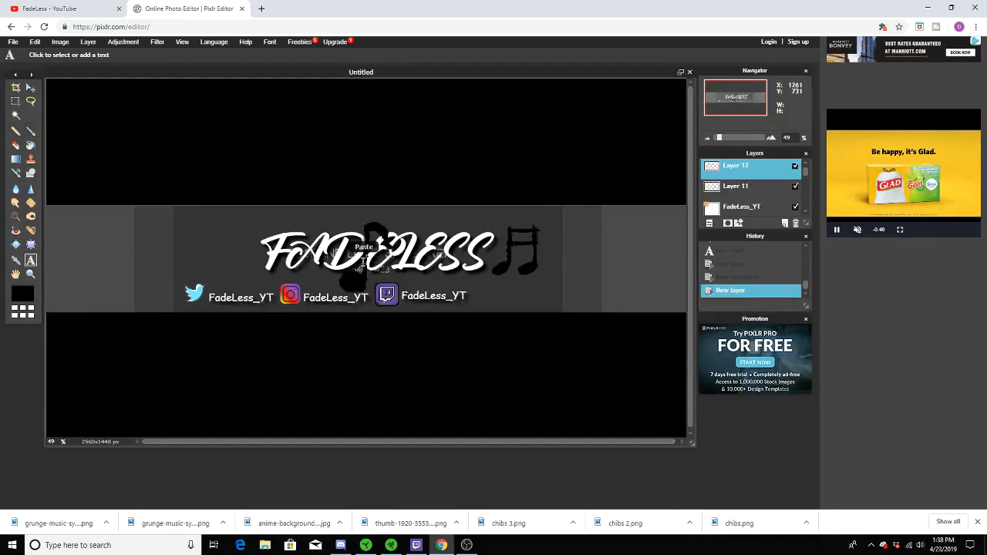
Free transform the single note, scaling it down and placing it just before the F of the FADELESS title, and apply the changes
{"action": "left_click", "coordinate": [34, 41]}
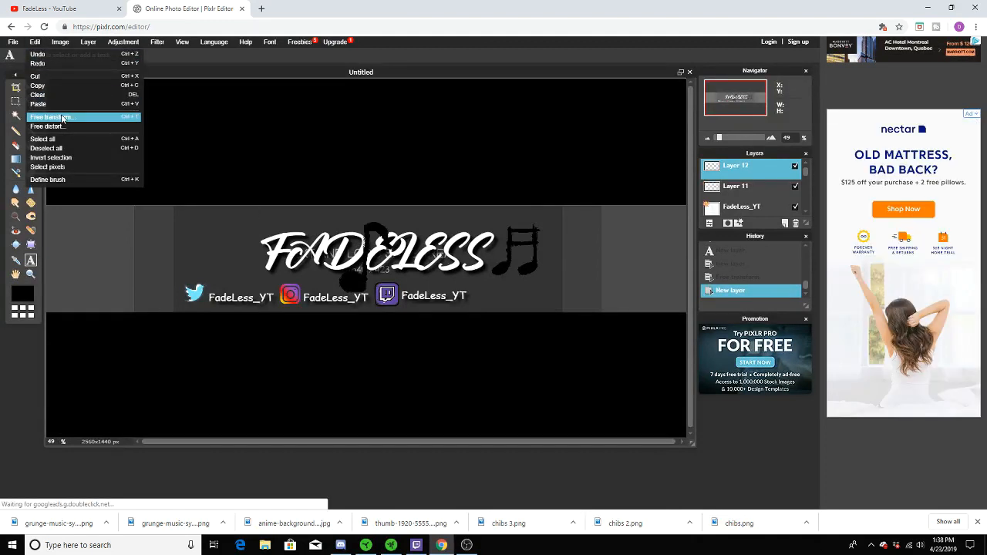
{"action": "left_click", "coordinate": [50, 116]}
{"action": "left_click_drag", "start_coordinate": [370, 274], "coordinate": [239, 254]}
{"action": "left_click_drag", "start_coordinate": [267, 205], "coordinate": [254, 221]}
{"action": "left_click_drag", "start_coordinate": [245, 257], "coordinate": [251, 264]}
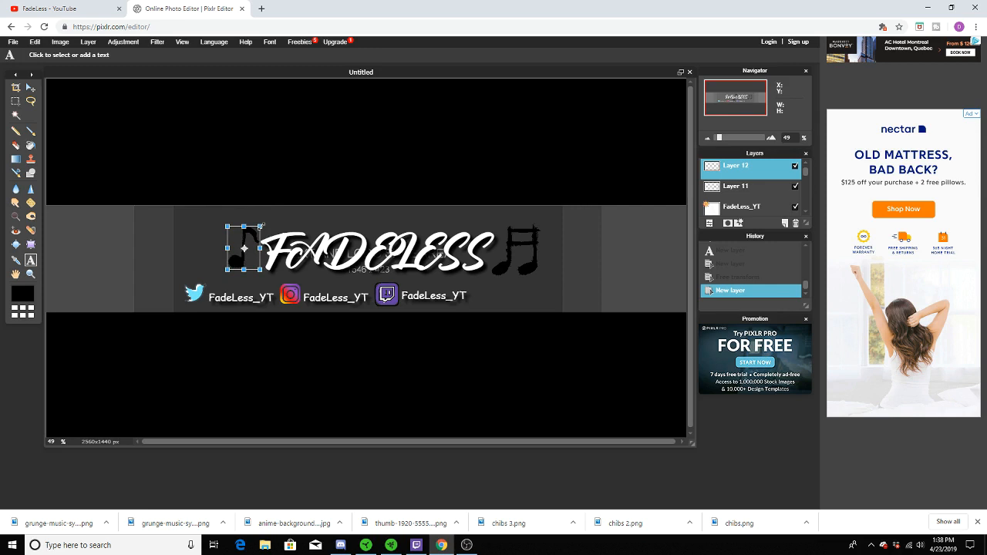
{"action": "left_click_drag", "start_coordinate": [261, 226], "coordinate": [262, 225]}
{"action": "left_click", "coordinate": [440, 215]}
{"action": "left_click", "coordinate": [375, 292]}
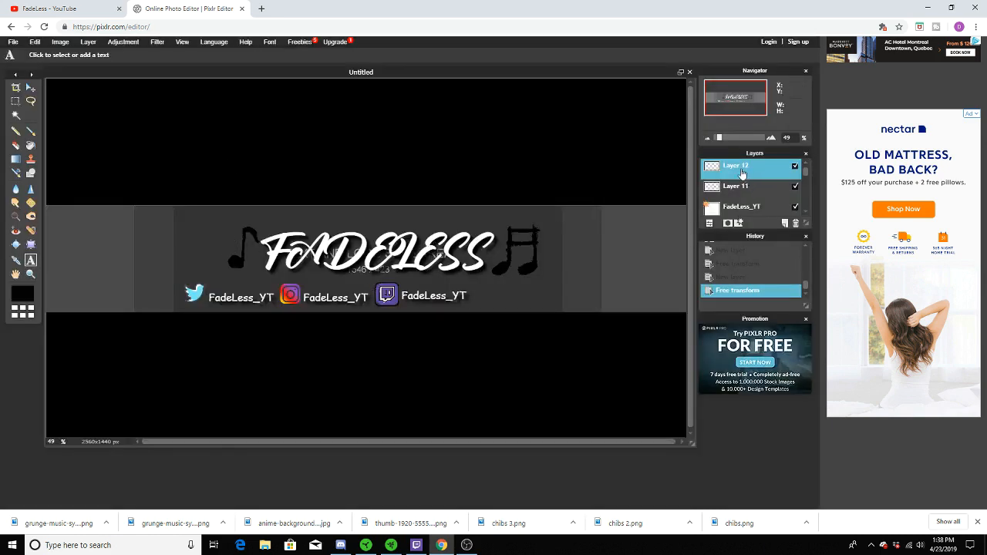
Free transform the single note again to shift it slightly farther from the FADELESS title, and apply the move
{"action": "left_click", "coordinate": [35, 42]}
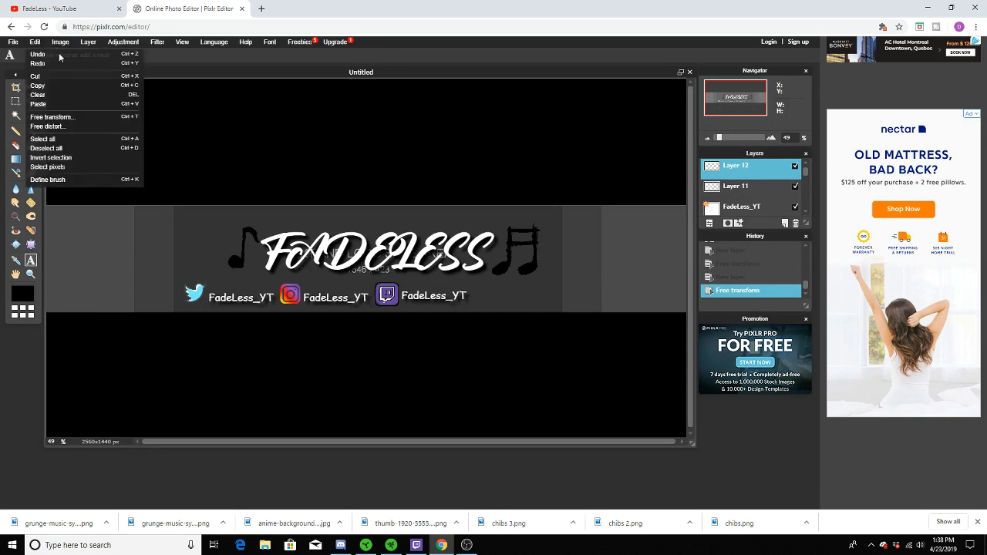
{"action": "left_click", "coordinate": [54, 117]}
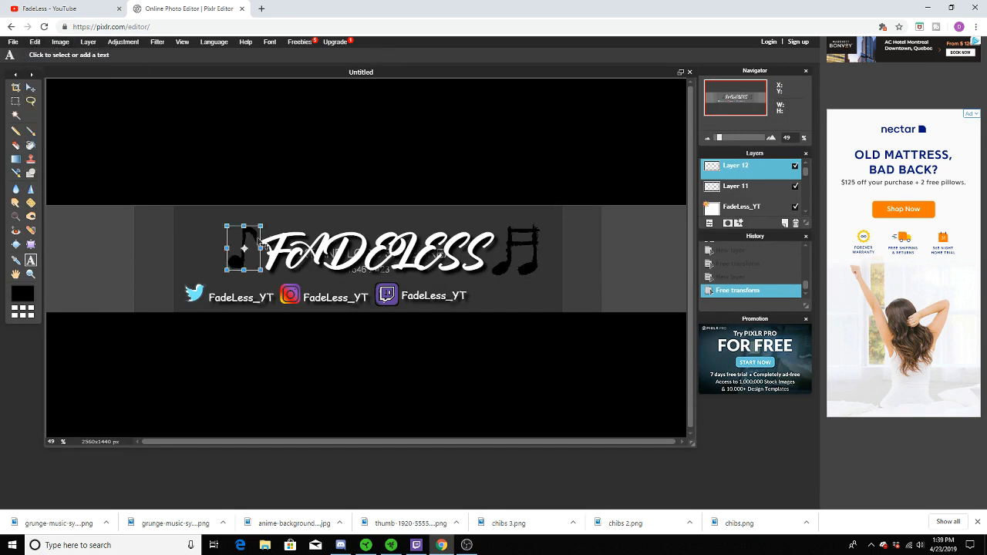
{"action": "left_click_drag", "start_coordinate": [248, 241], "coordinate": [243, 240]}
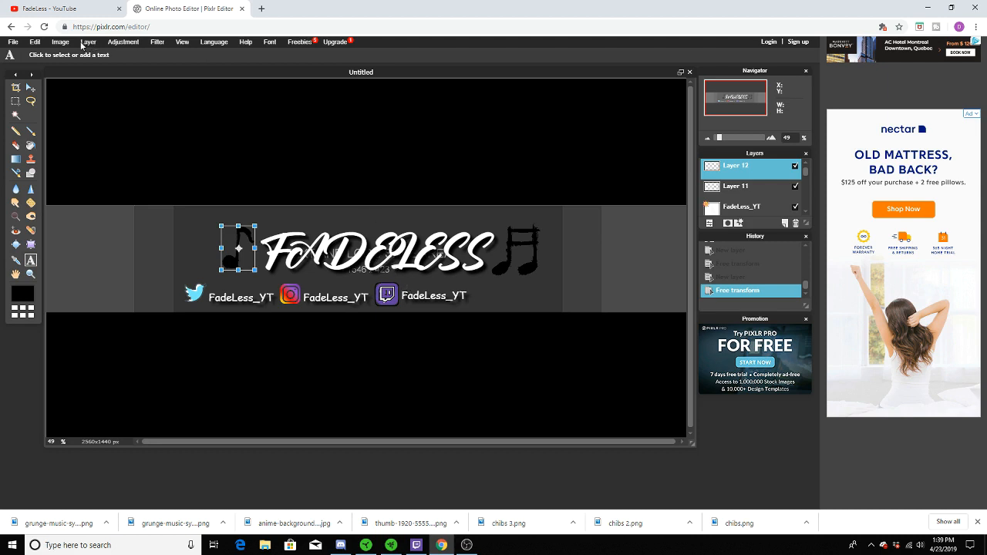
{"action": "left_click", "coordinate": [11, 42]}
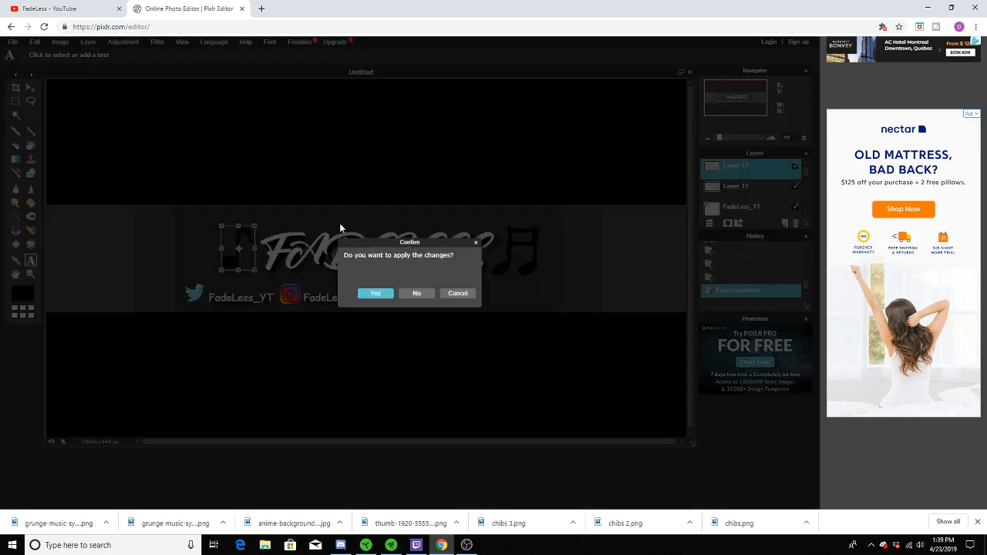
{"action": "left_click", "coordinate": [367, 293]}
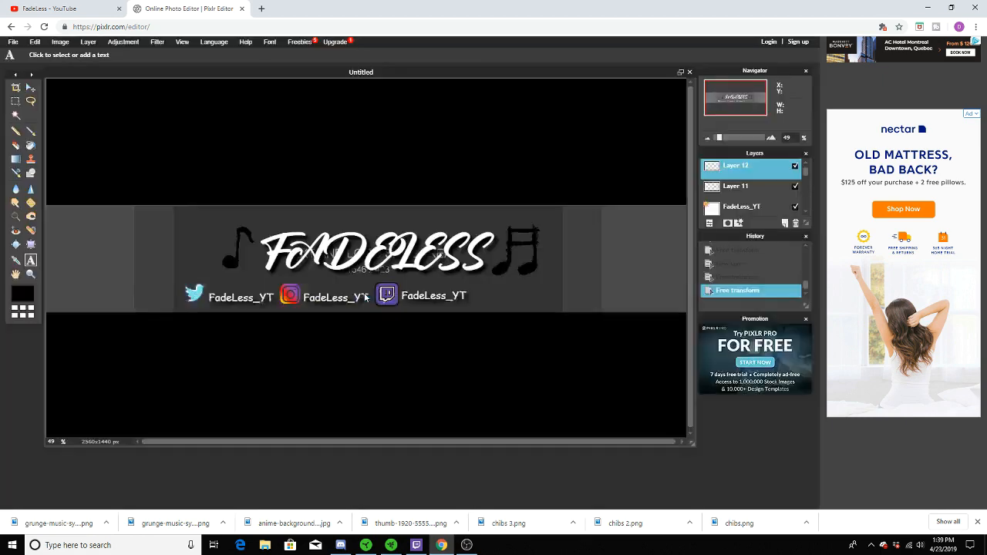
Open the sunset image anime-background-1280x720-1 from the youtube folder
{"action": "left_click", "coordinate": [13, 41]}
{"action": "left_click", "coordinate": [38, 65]}
{"action": "scroll", "coordinate": [270, 131], "scroll_direction": "down", "scroll_amount": 4}
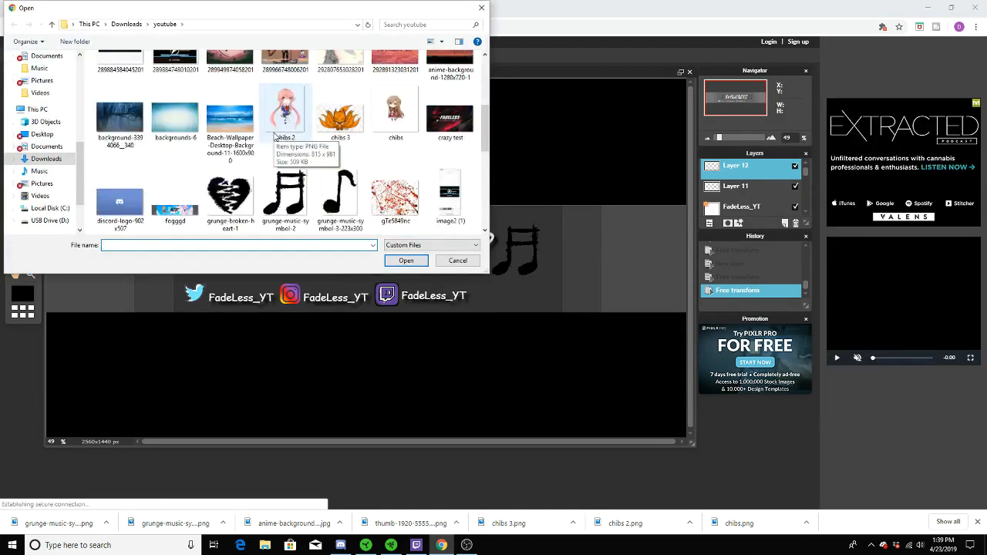
{"action": "scroll", "coordinate": [275, 136], "scroll_direction": "down", "scroll_amount": 3}
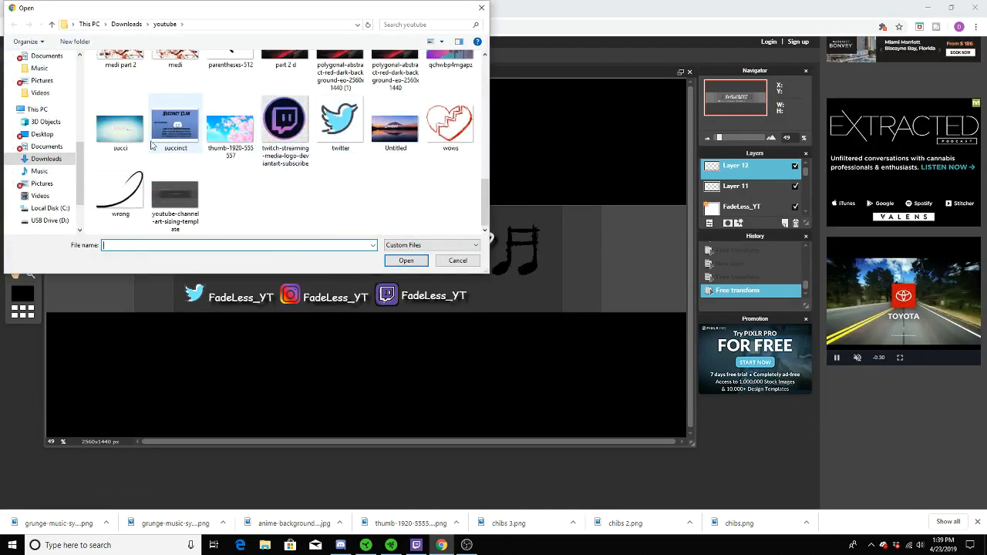
{"action": "scroll", "coordinate": [370, 139], "scroll_direction": "up", "scroll_amount": 3}
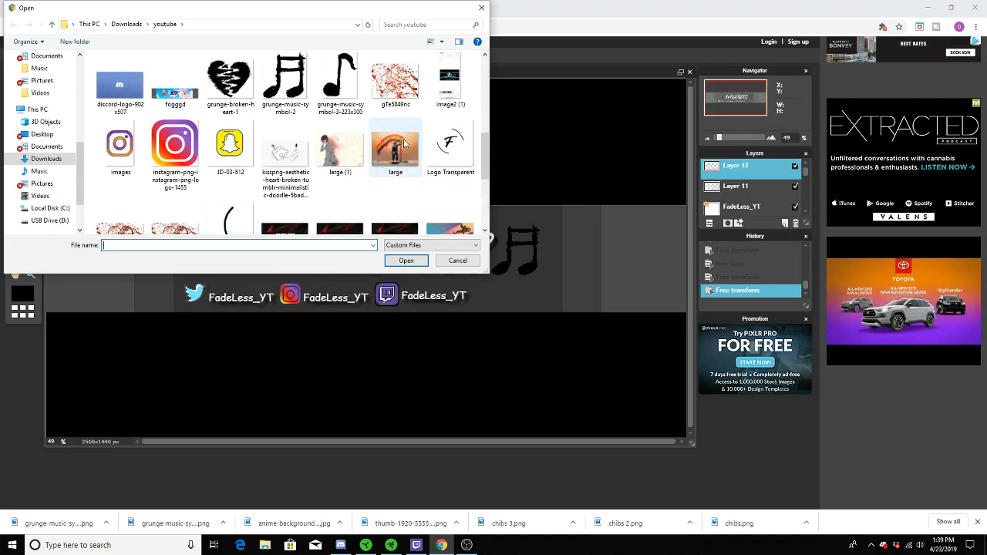
{"action": "scroll", "coordinate": [432, 115], "scroll_direction": "up", "scroll_amount": 2}
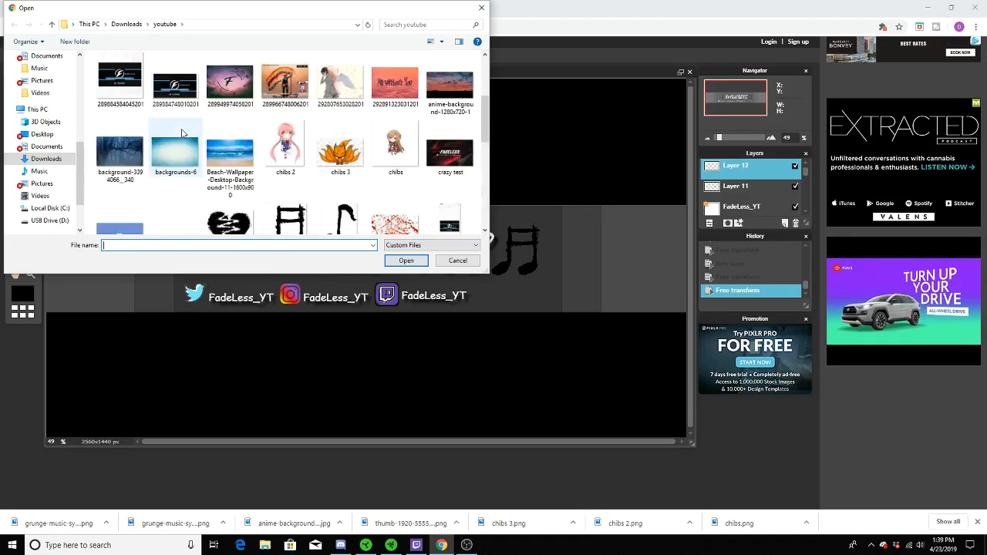
{"action": "left_click", "coordinate": [441, 104]}
{"action": "left_click", "coordinate": [403, 260]}
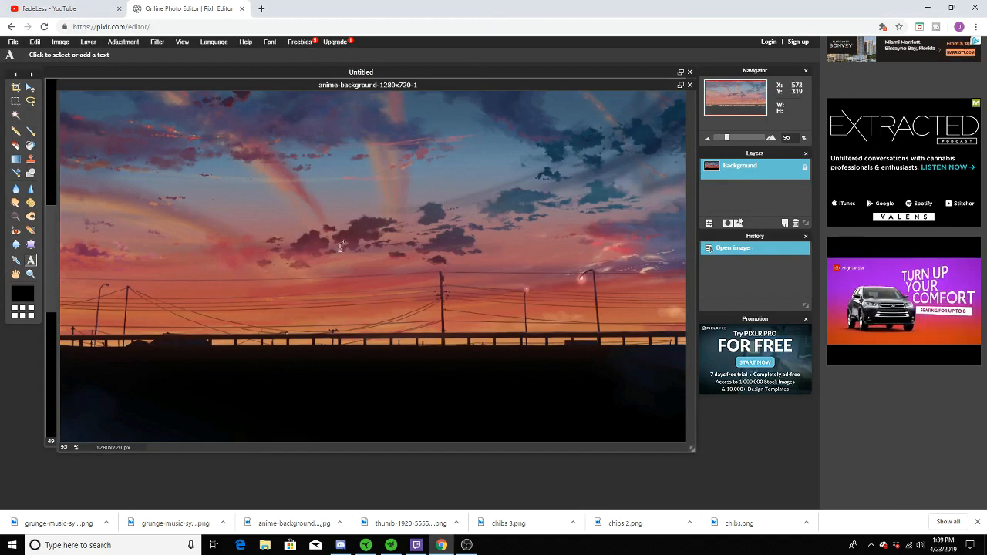
Copy the entire sunset image, close it without saving, and paste it into the banner
{"action": "key", "text": "v"}
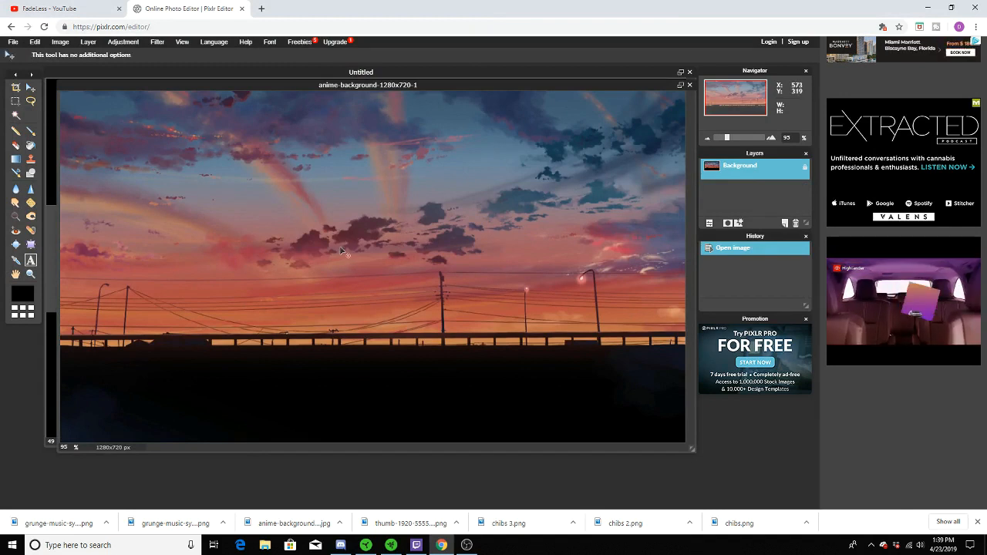
{"action": "key", "text": "ctrl+a"}
{"action": "key", "text": "t"}
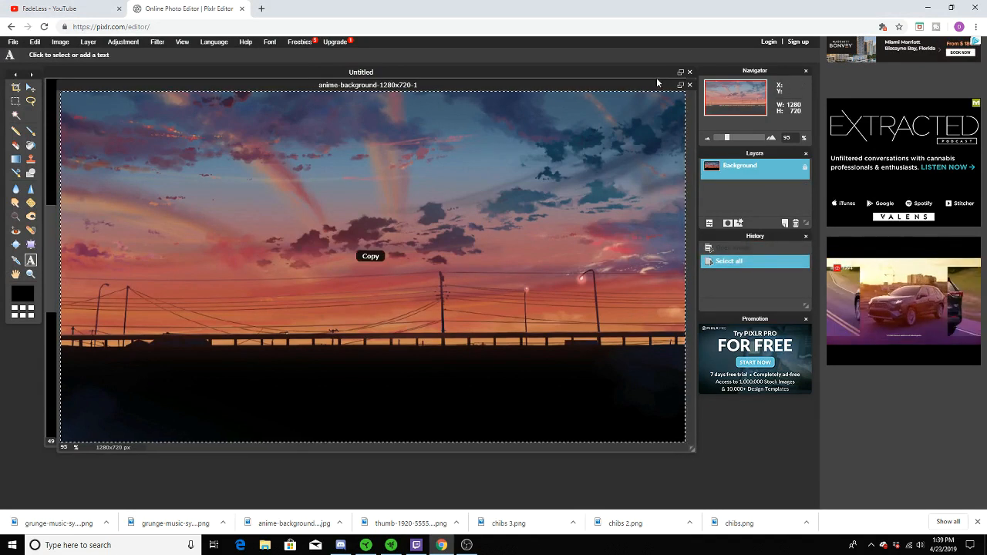
{"action": "left_click", "coordinate": [690, 86]}
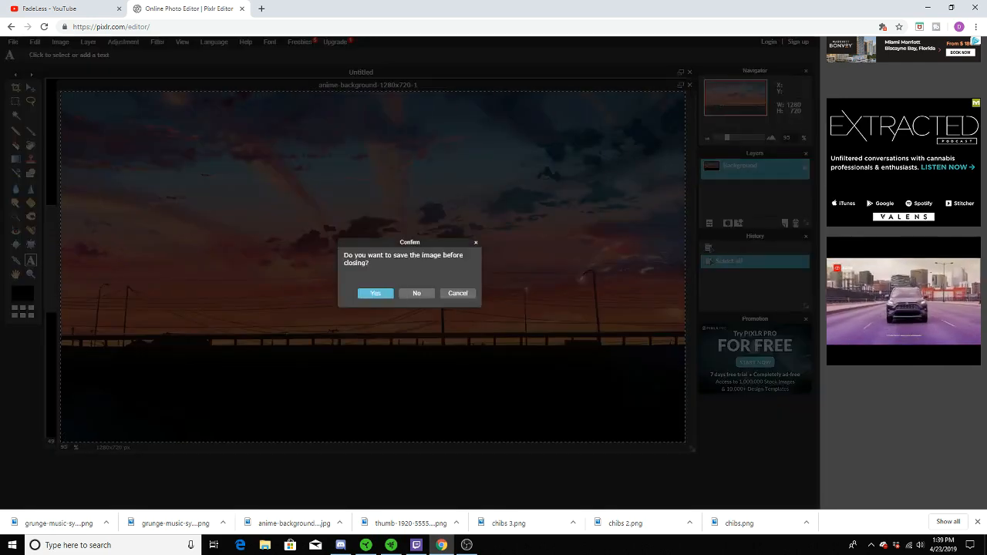
{"action": "left_click", "coordinate": [413, 293]}
{"action": "key", "text": "ctrl+v"}
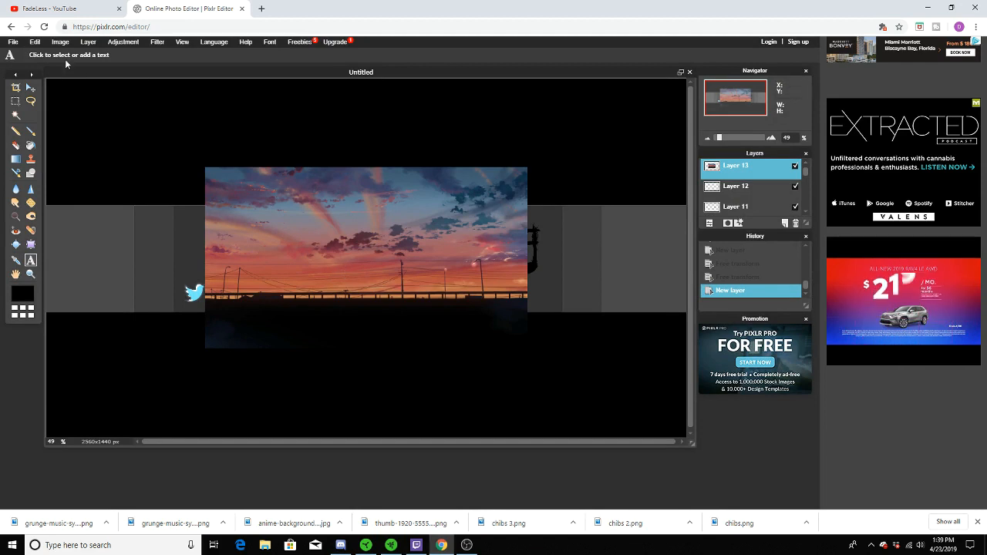
Stretch the sunset image to cover the whole canvas and move its layer to just above Layer 1, behind the title, logos and notes
{"action": "left_click", "coordinate": [34, 42]}
{"action": "left_click", "coordinate": [66, 120]}
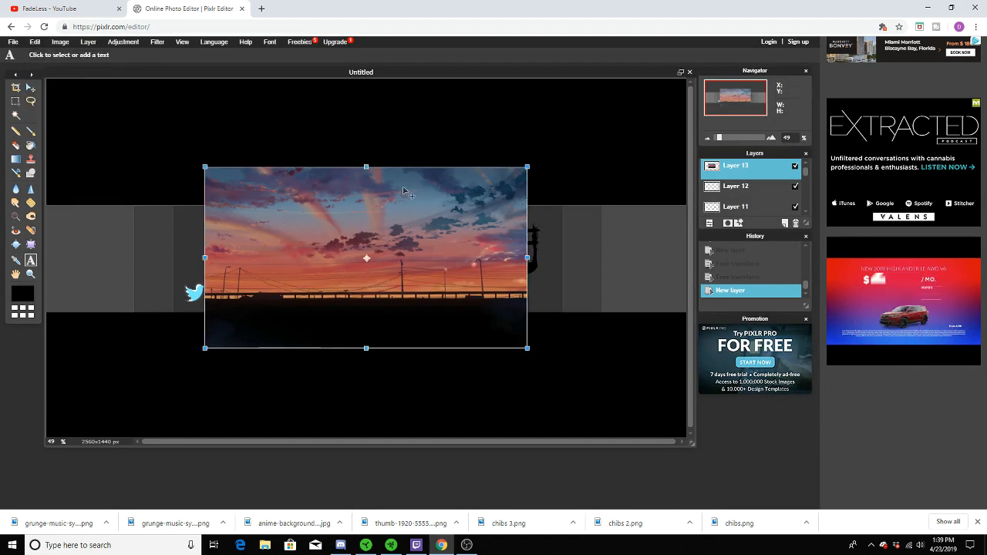
{"action": "left_click_drag", "start_coordinate": [527, 258], "coordinate": [671, 257]}
{"action": "left_click_drag", "start_coordinate": [366, 348], "coordinate": [361, 406]}
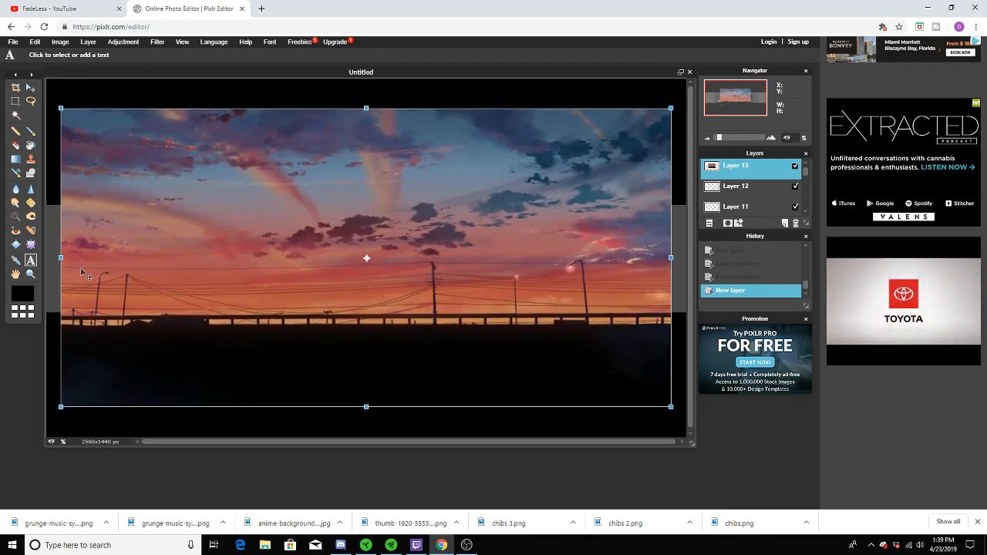
{"action": "left_click_drag", "start_coordinate": [62, 257], "coordinate": [18, 258]}
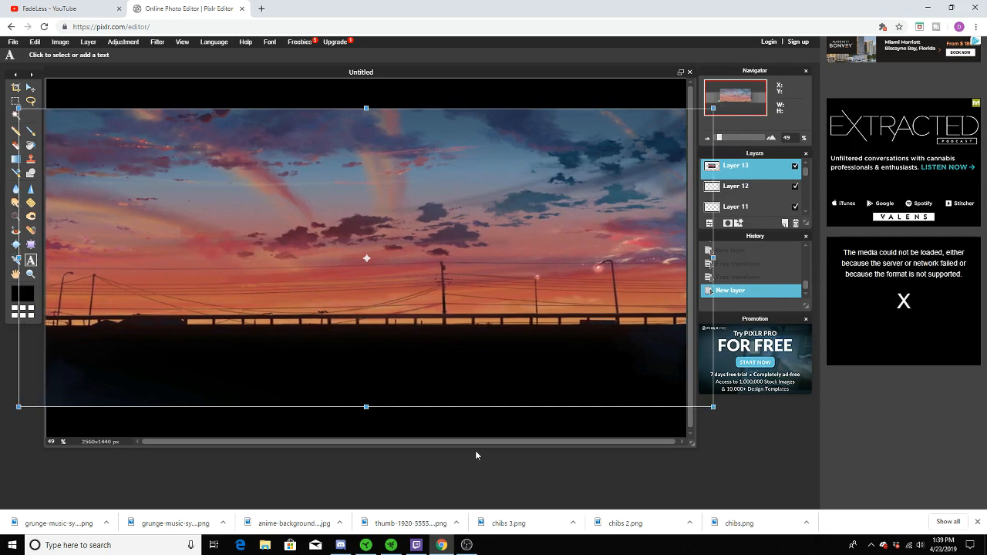
{"action": "left_click_drag", "start_coordinate": [366, 407], "coordinate": [366, 447]}
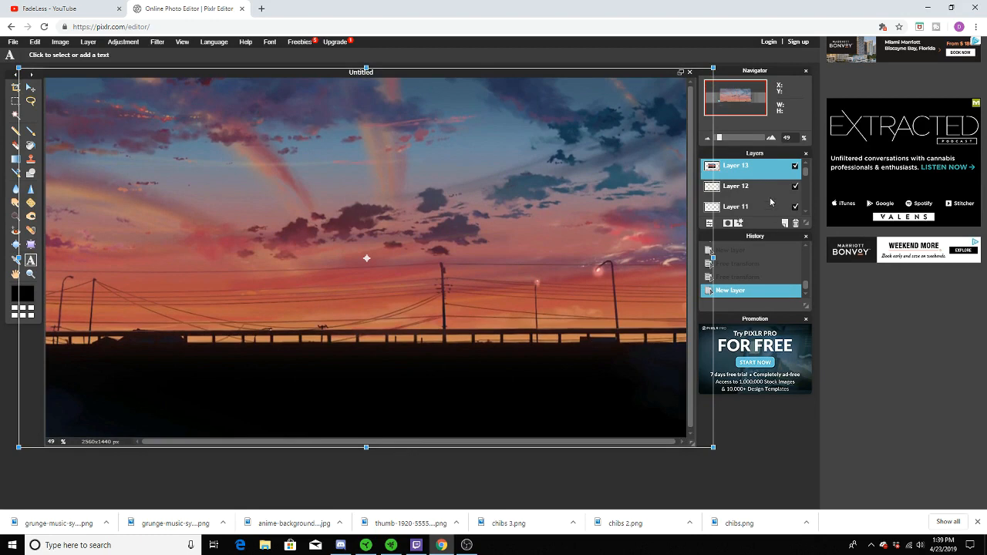
{"action": "left_click", "coordinate": [750, 174]}
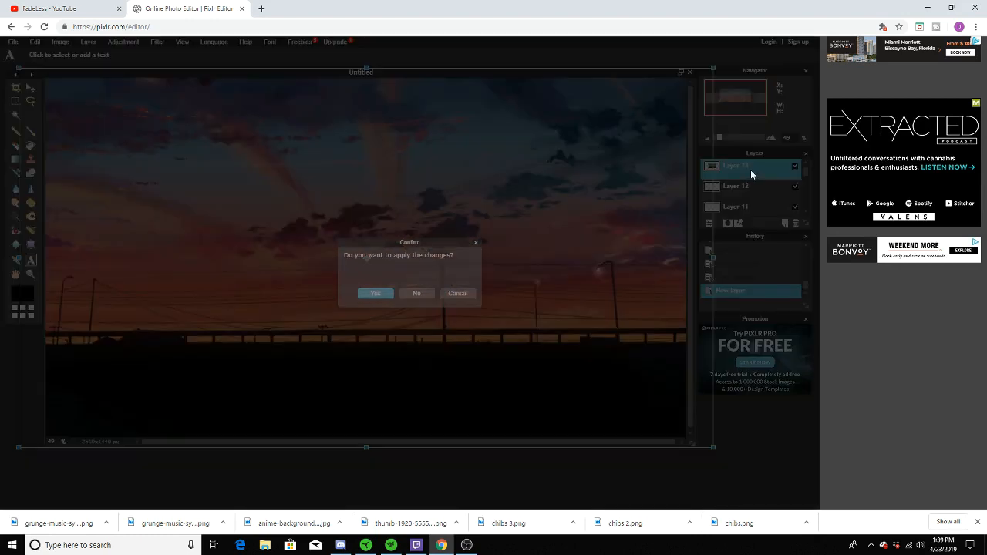
{"action": "left_click", "coordinate": [381, 294]}
{"action": "left_click_drag", "start_coordinate": [747, 172], "coordinate": [748, 206]}
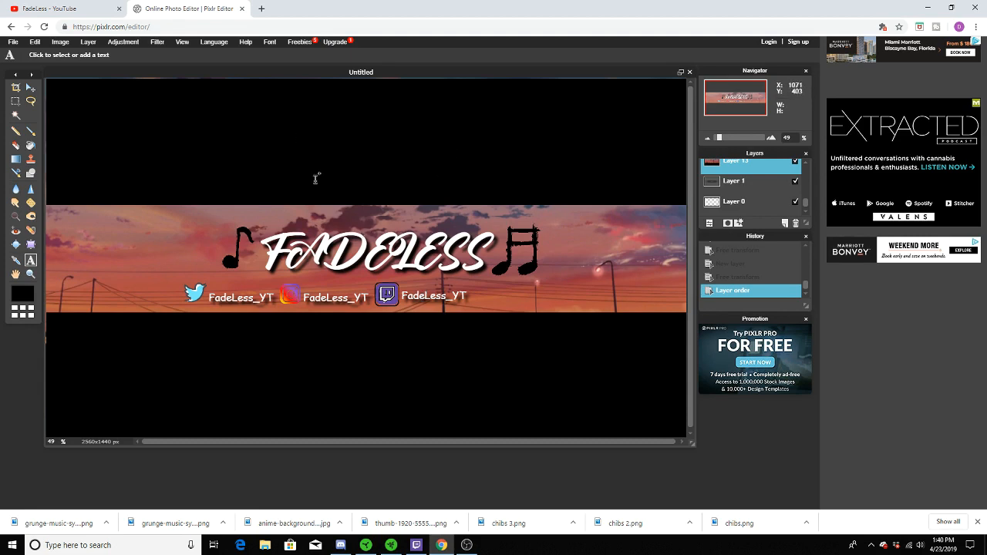
Save the banner to the youtube folder as a JPEG named "omg i did it and wowzers" with quality 100
{"action": "left_click", "coordinate": [18, 43]}
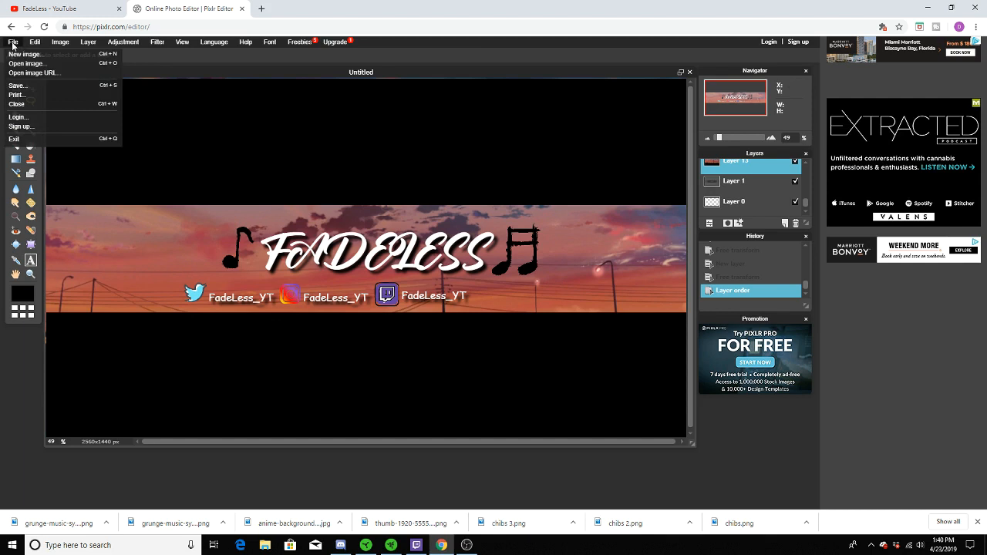
{"action": "left_click", "coordinate": [18, 86]}
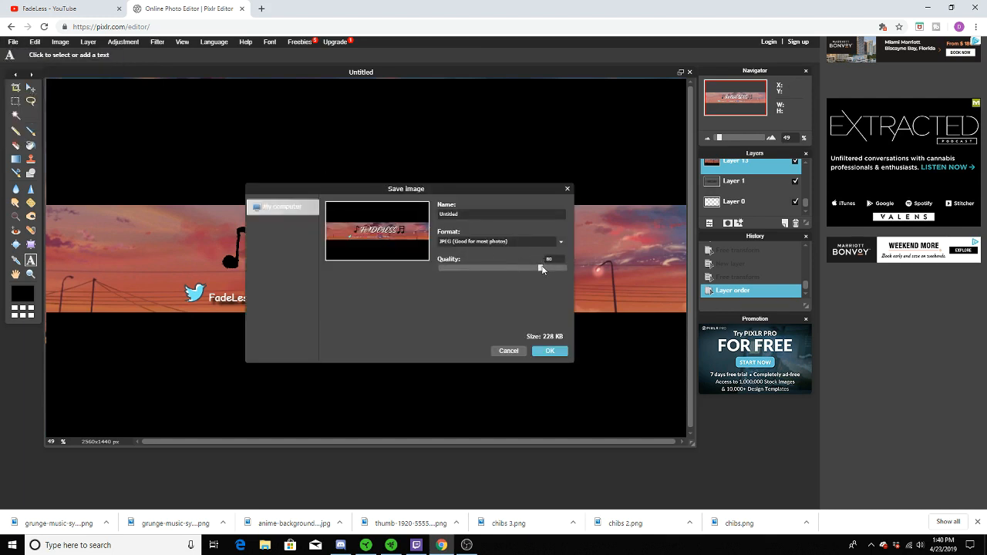
{"action": "left_click_drag", "start_coordinate": [542, 268], "coordinate": [630, 269]}
{"action": "left_click", "coordinate": [552, 354]}
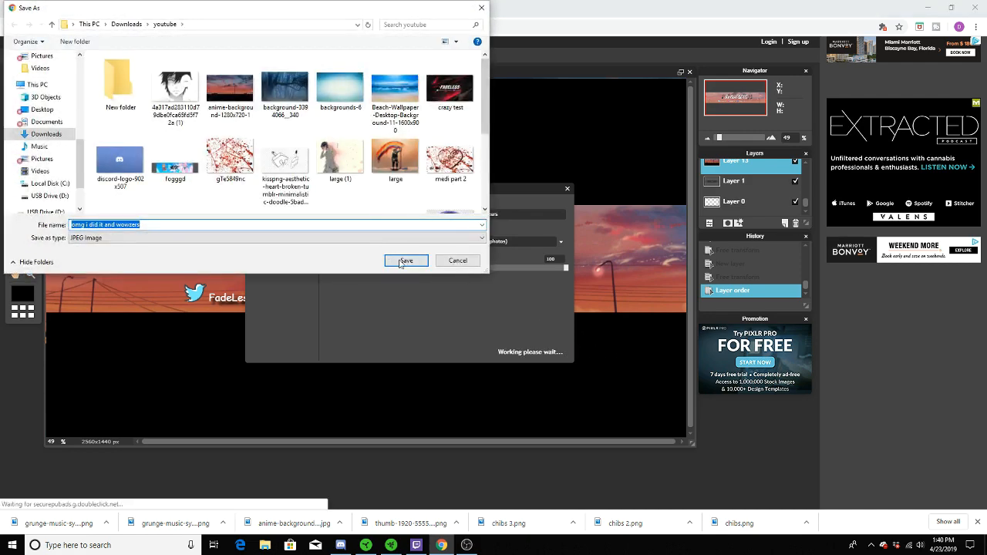
{"action": "left_click", "coordinate": [402, 264]}
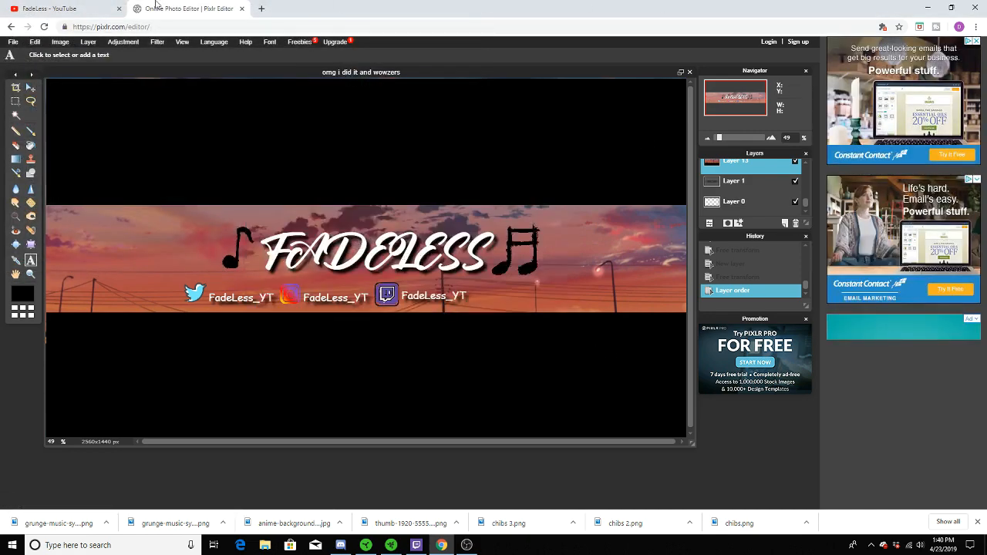
Switch to the FadeLess YouTube channel, enter its customization view and start editing the channel art
{"action": "left_click", "coordinate": [62, 9]}
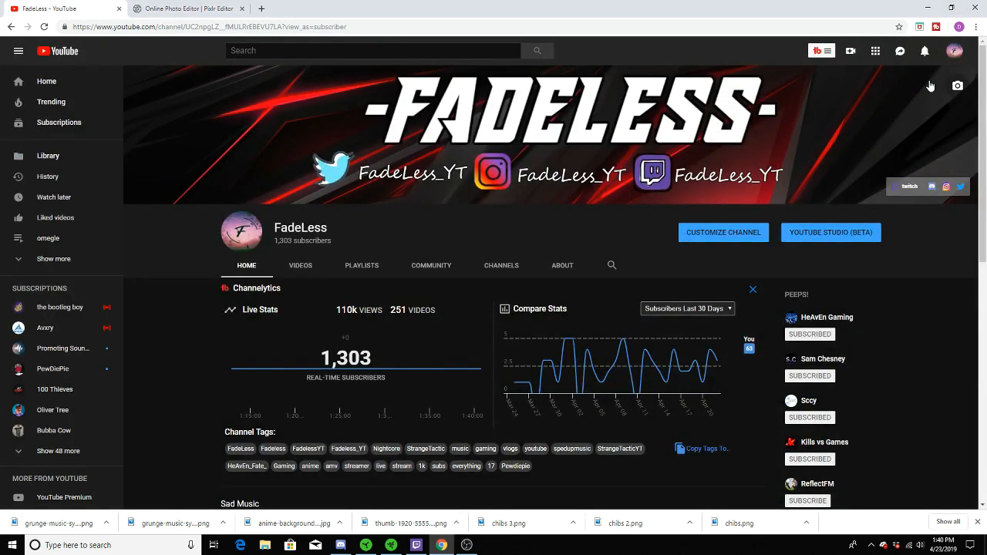
{"action": "left_click", "coordinate": [735, 236]}
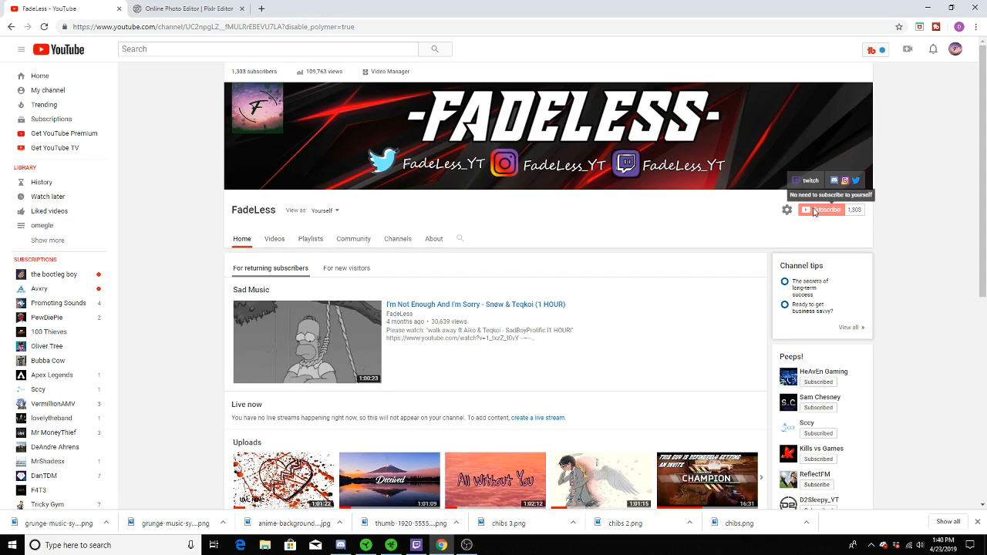
{"action": "mouse_move", "coordinate": [844, 151]}
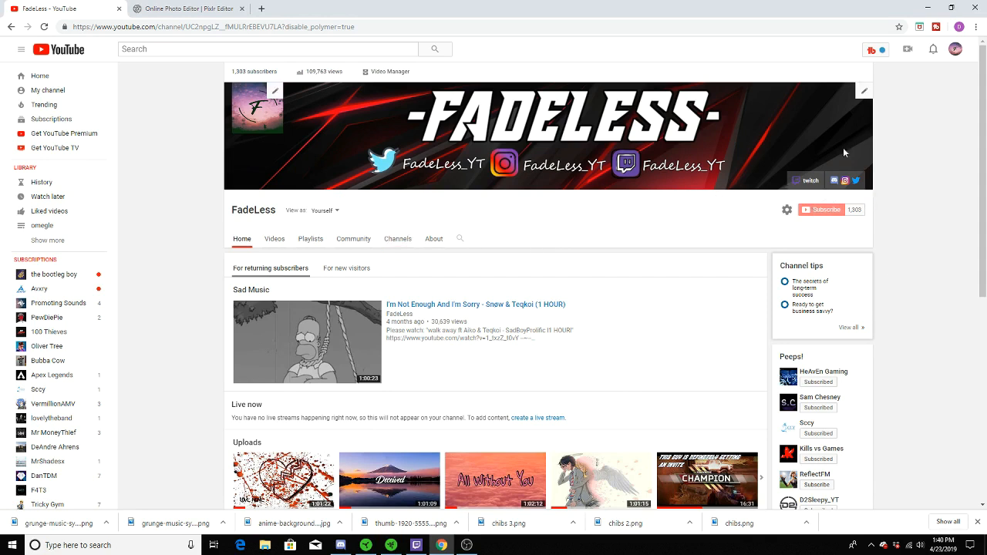
{"action": "left_click", "coordinate": [864, 91]}
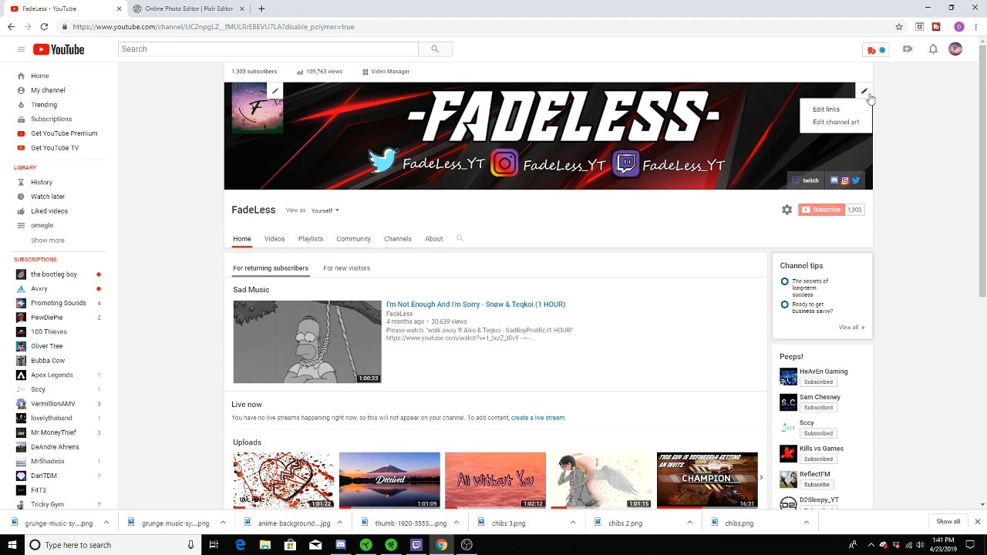
{"action": "left_click", "coordinate": [829, 123]}
Upload "omg i did it and wowzers" from the youtube folder, show its crop region and apply it as the channel art
{"action": "left_click", "coordinate": [476, 302]}
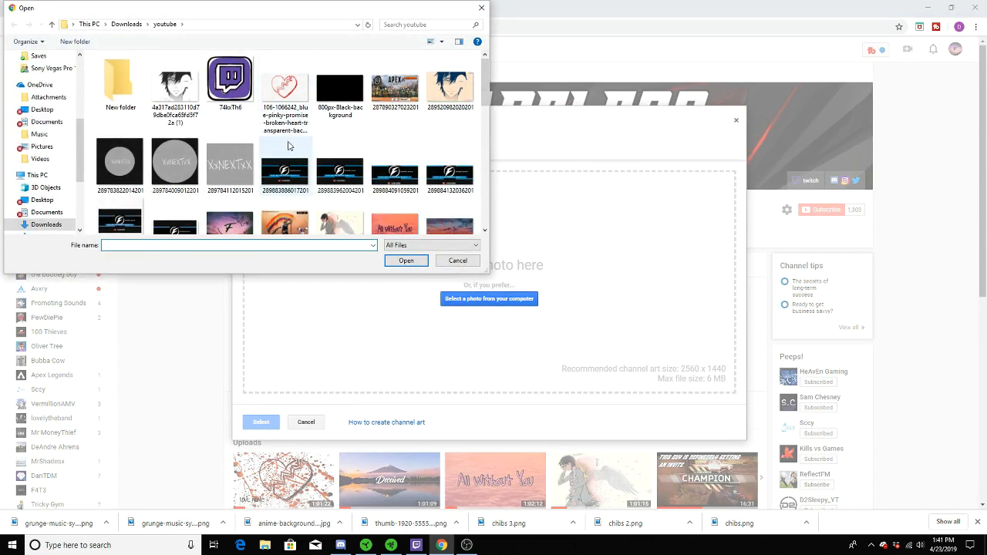
{"action": "scroll", "coordinate": [289, 146], "scroll_direction": "down", "scroll_amount": 5}
{"action": "scroll", "coordinate": [289, 146], "scroll_direction": "down", "scroll_amount": 5}
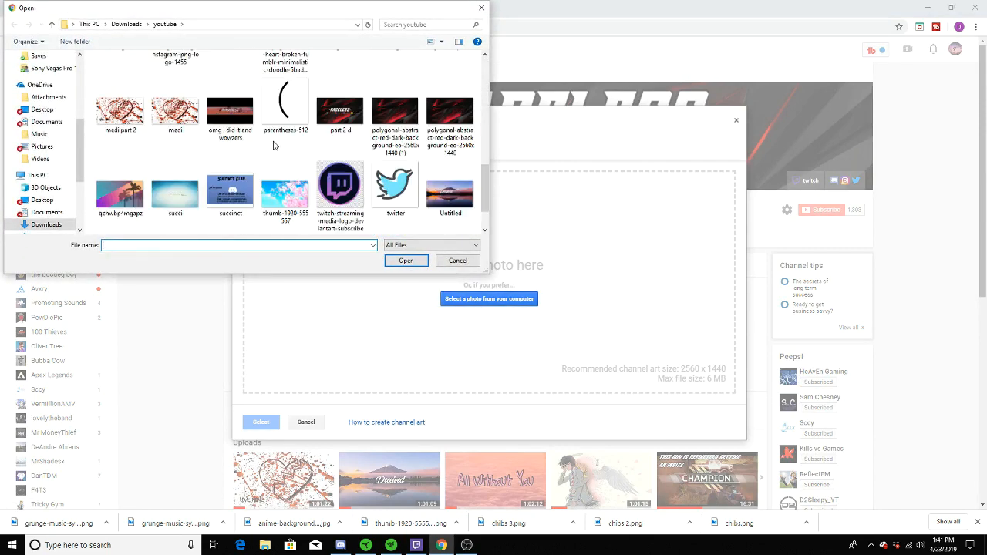
{"action": "scroll", "coordinate": [339, 146], "scroll_direction": "up", "scroll_amount": 3}
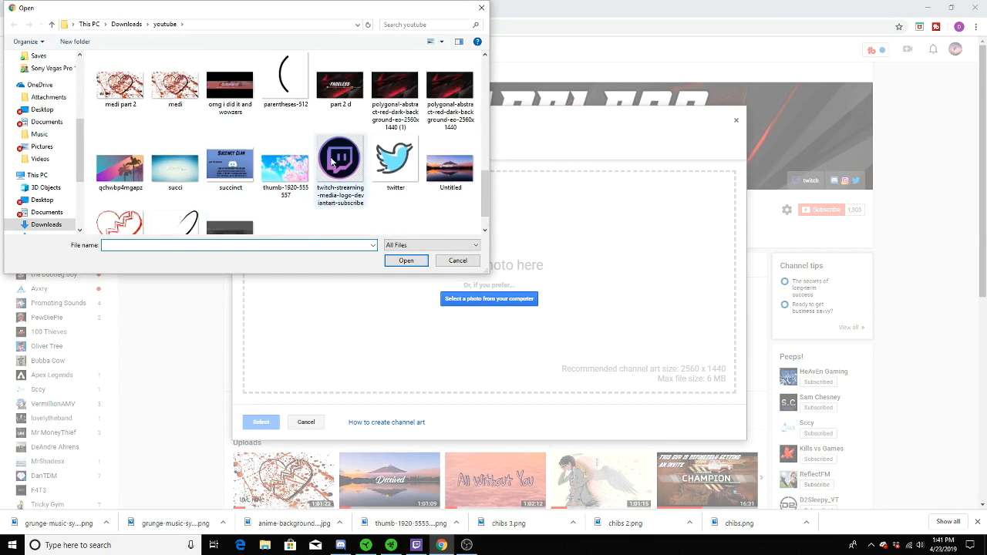
{"action": "left_click", "coordinate": [230, 163]}
{"action": "left_click", "coordinate": [406, 259]}
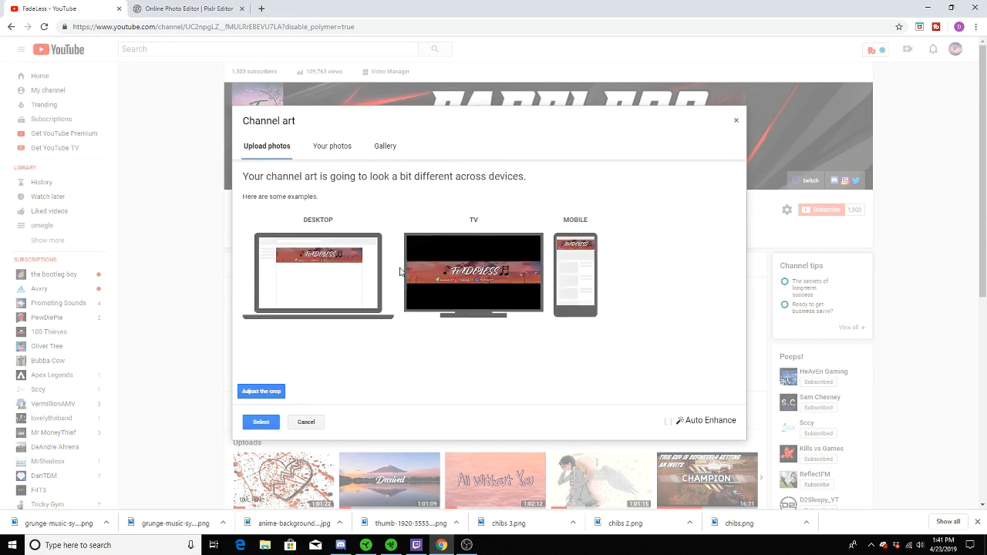
{"action": "left_click", "coordinate": [242, 389]}
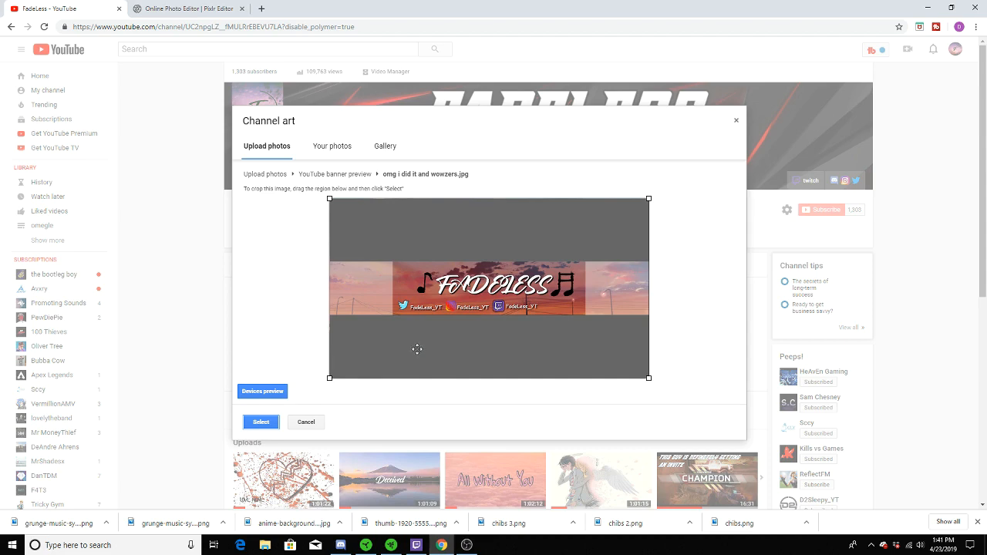
{"action": "left_click", "coordinate": [261, 422]}
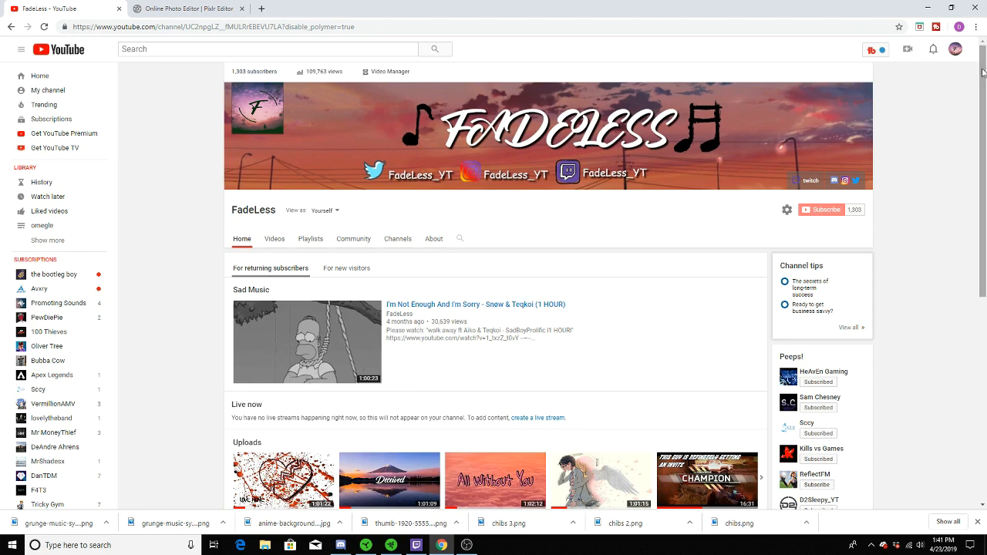
Return to the YouTube home page and open your own channel to view the new banner
{"action": "left_click", "coordinate": [51, 76]}
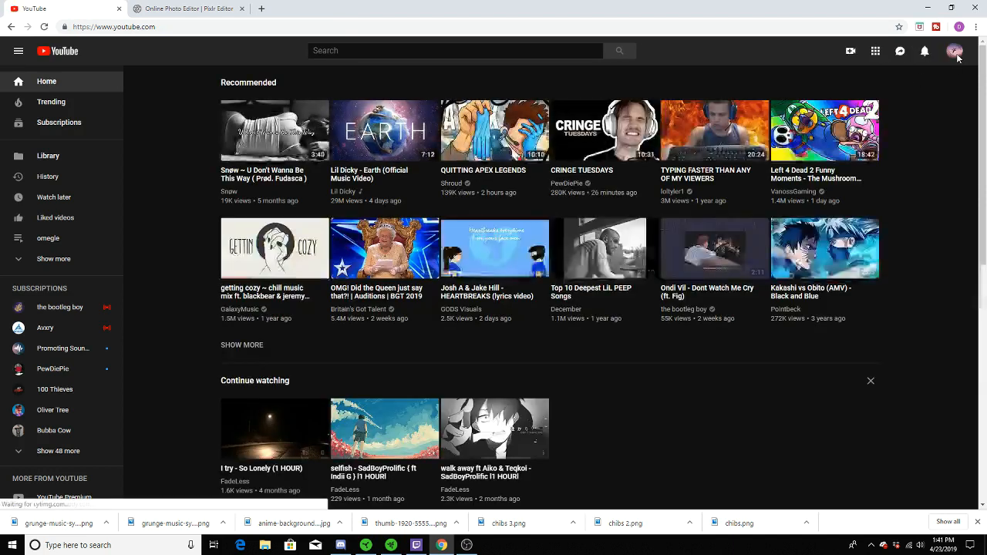
{"action": "left_click", "coordinate": [956, 54]}
{"action": "left_click", "coordinate": [892, 112]}
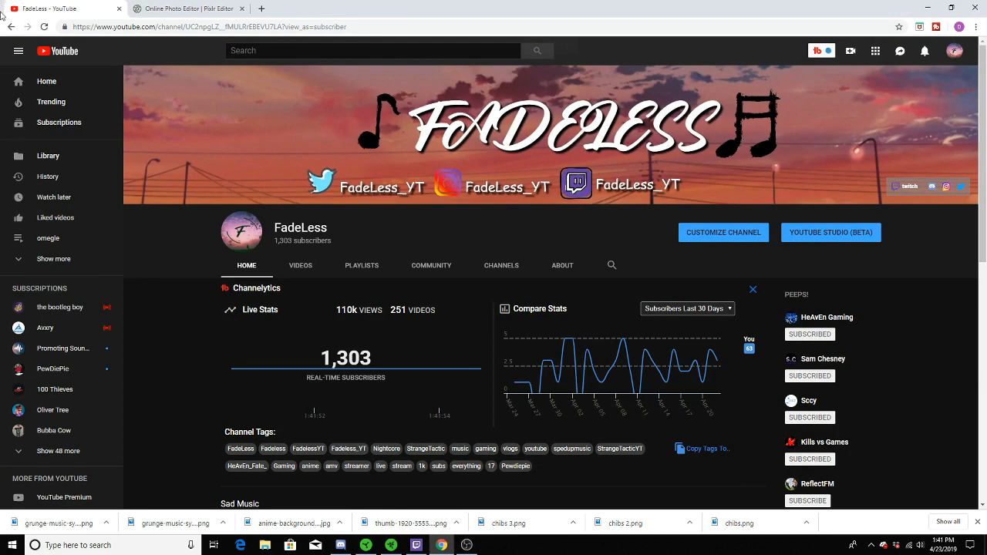
{"action": "left_click", "coordinate": [206, 7]}
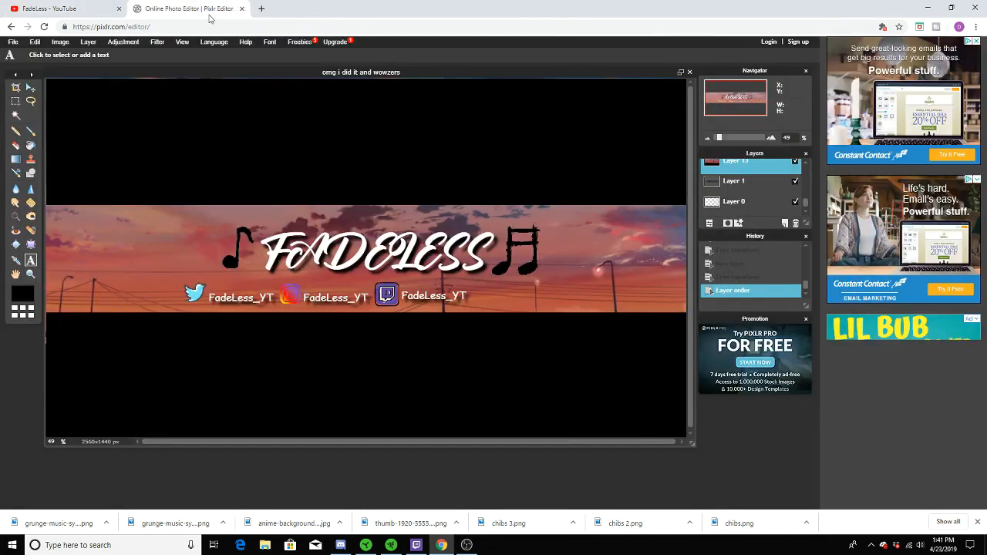
{"action": "left_click", "coordinate": [51, 7]}
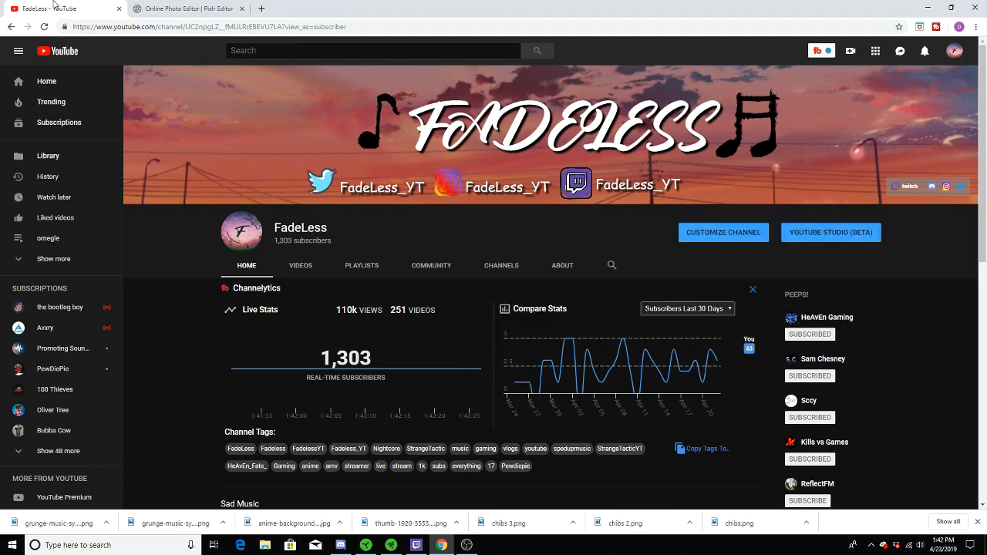
{"action": "scroll", "coordinate": [173, 329], "scroll_direction": "down", "scroll_amount": 3}
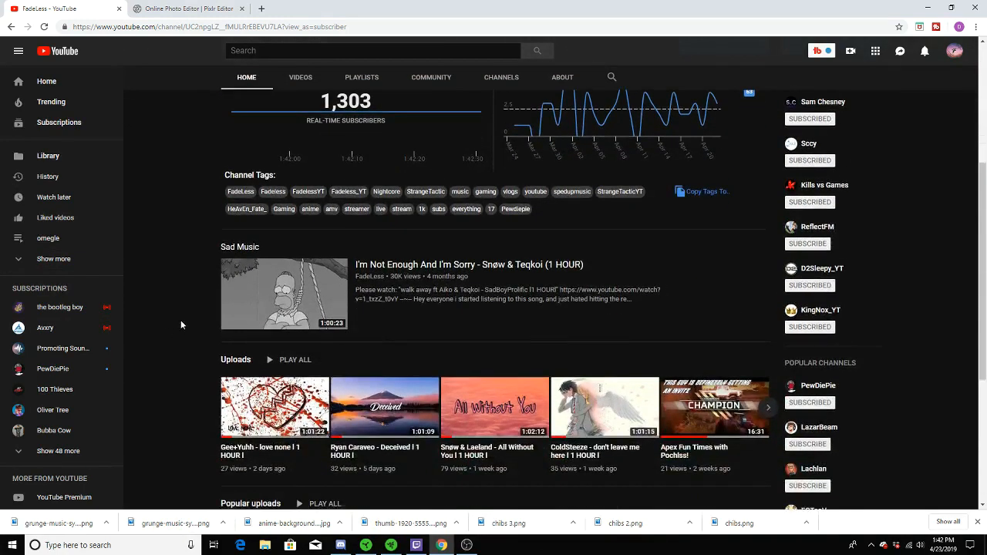
{"action": "scroll", "coordinate": [266, 392], "scroll_direction": "up", "scroll_amount": 3}
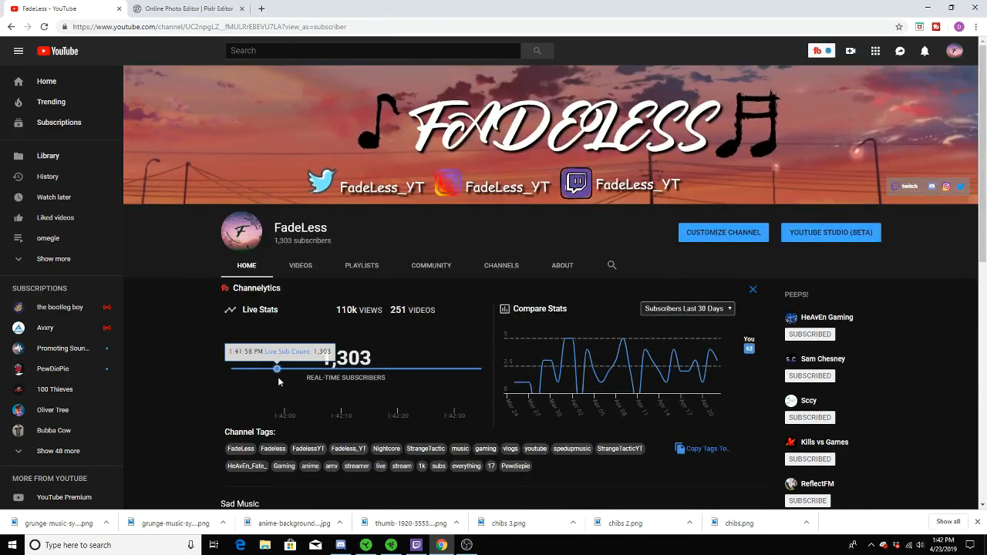
{"action": "scroll", "coordinate": [224, 384], "scroll_direction": "down", "scroll_amount": 3}
{"action": "scroll", "coordinate": [212, 357], "scroll_direction": "up", "scroll_amount": 3}
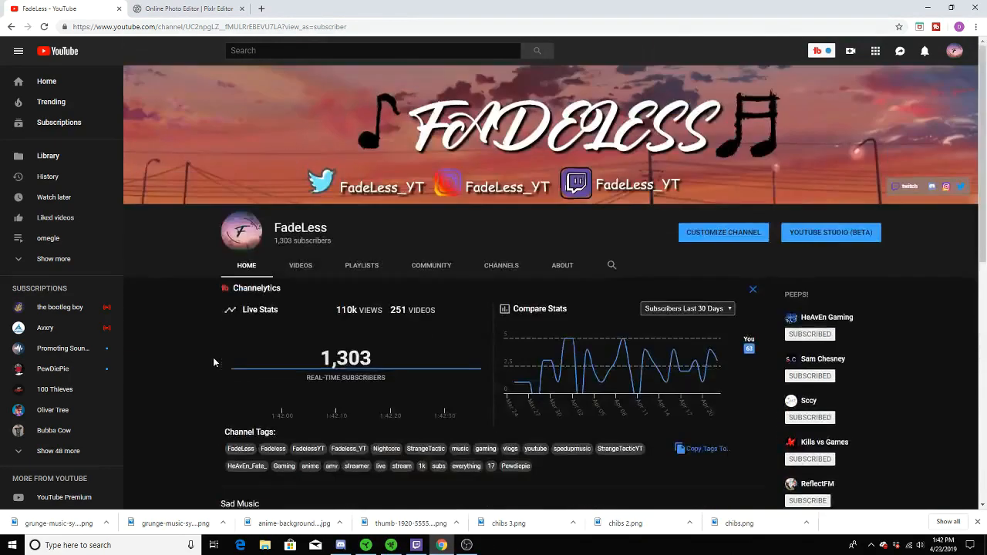